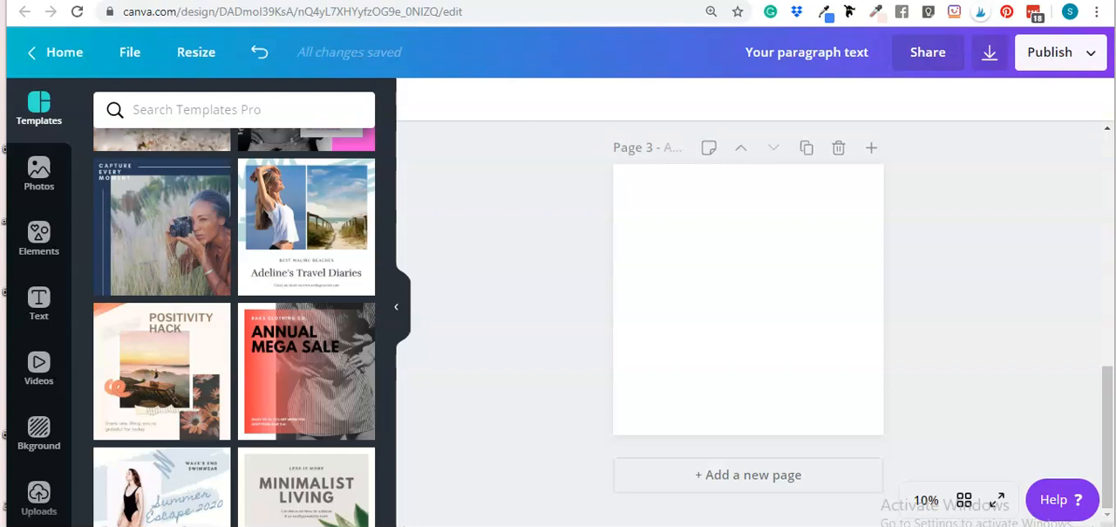
Scroll through the design's pages to review the existing podcast cover designs
scroll(960, 281, "up", 1)
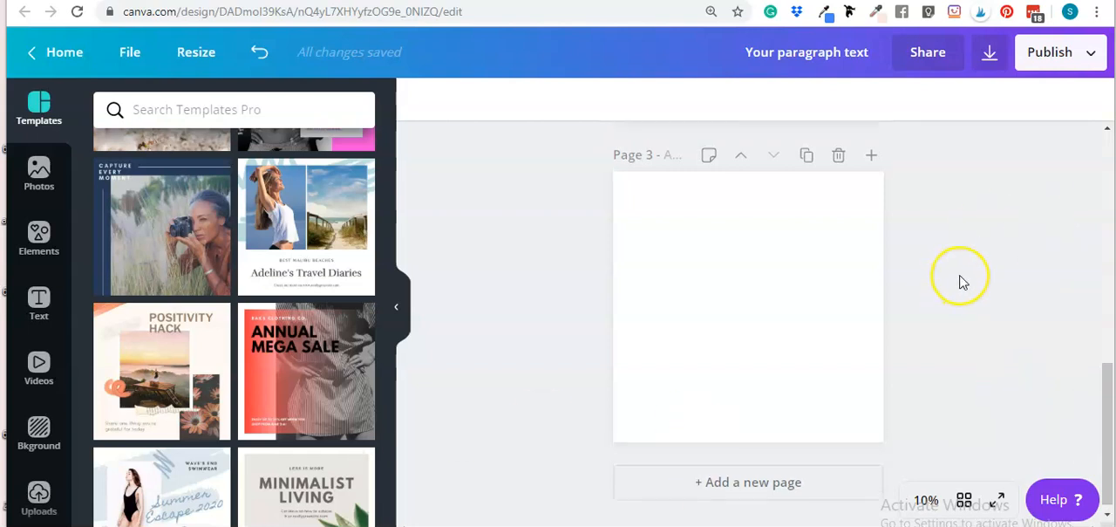
scroll(960, 282, "up", 10)
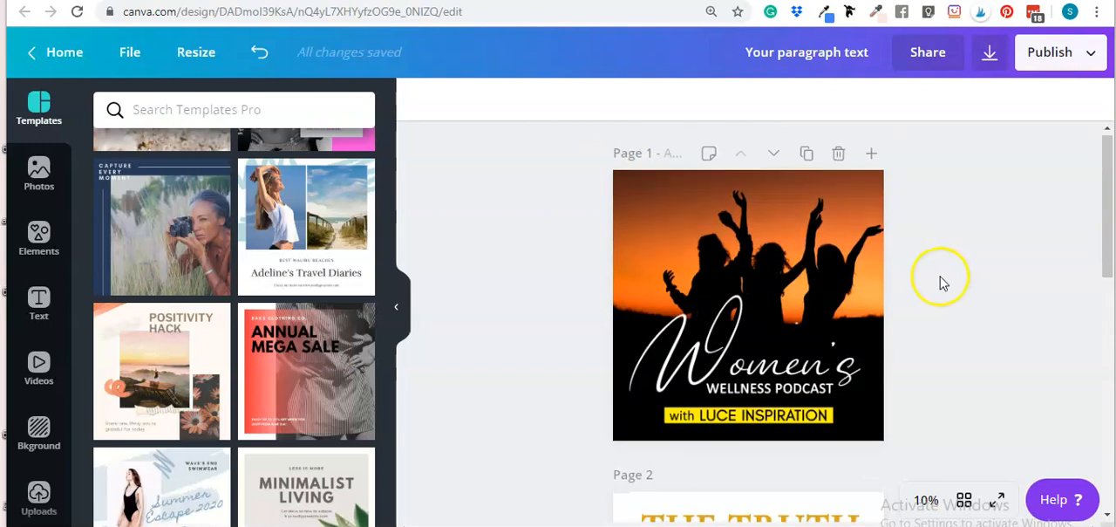
scroll(930, 276, "down", 2)
scroll(929, 274, "up", 1)
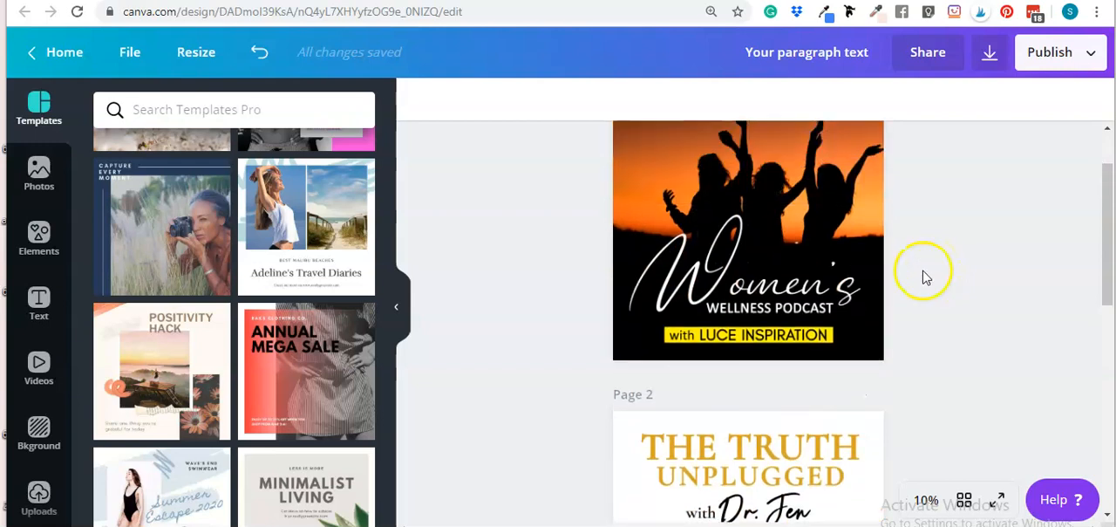
scroll(899, 279, "down", 3)
scroll(875, 254, "up", 2)
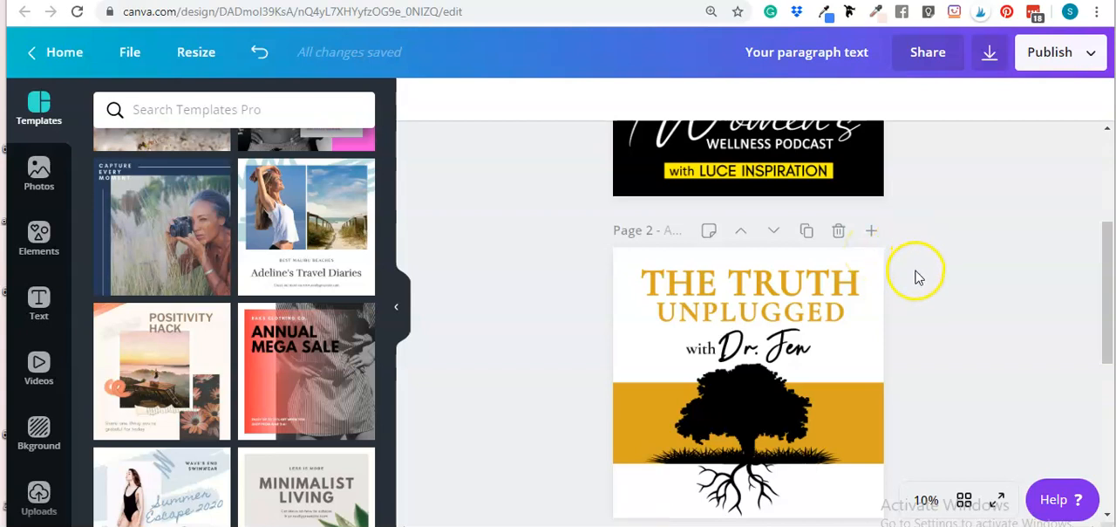
scroll(915, 273, "down", 2)
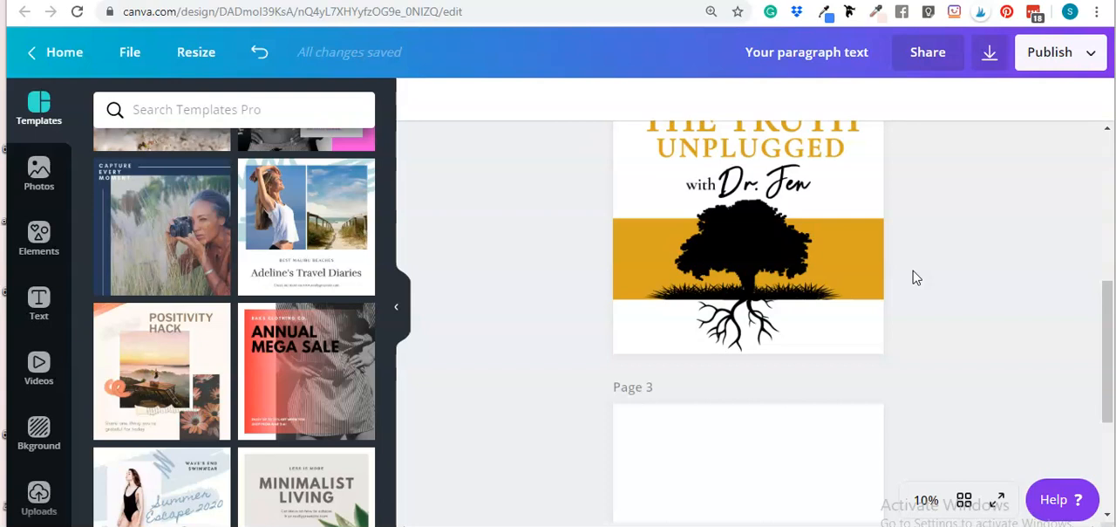
scroll(916, 270, "down", 2)
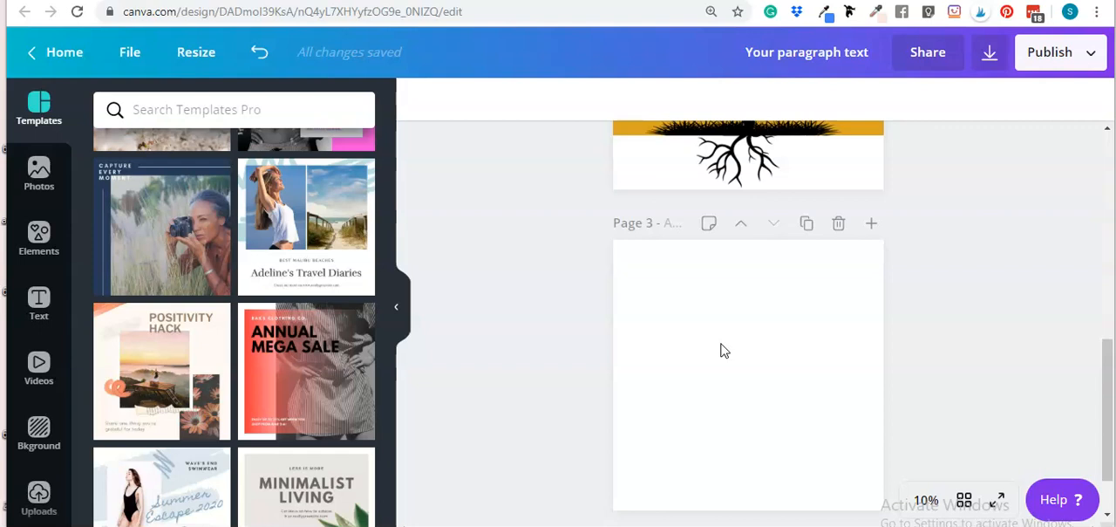
Add a square rectangle shape to the blank page 3
left_click(725, 366)
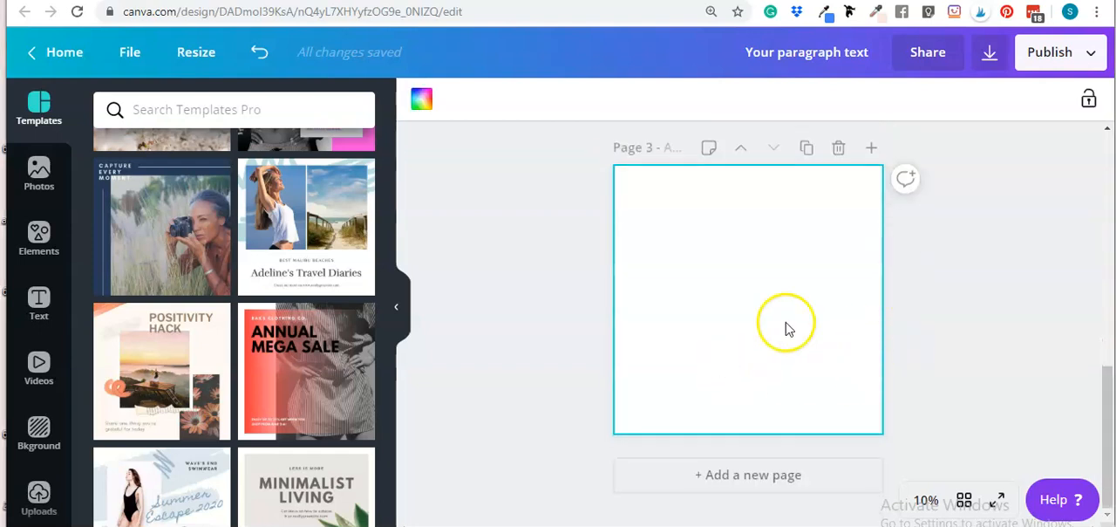
left_click(971, 279)
left_click(735, 290)
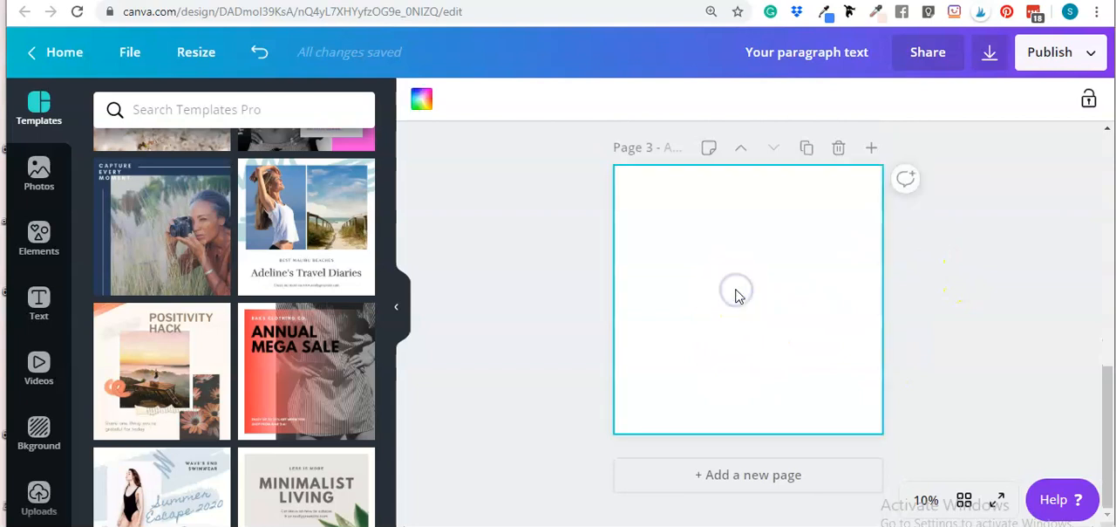
key("r")
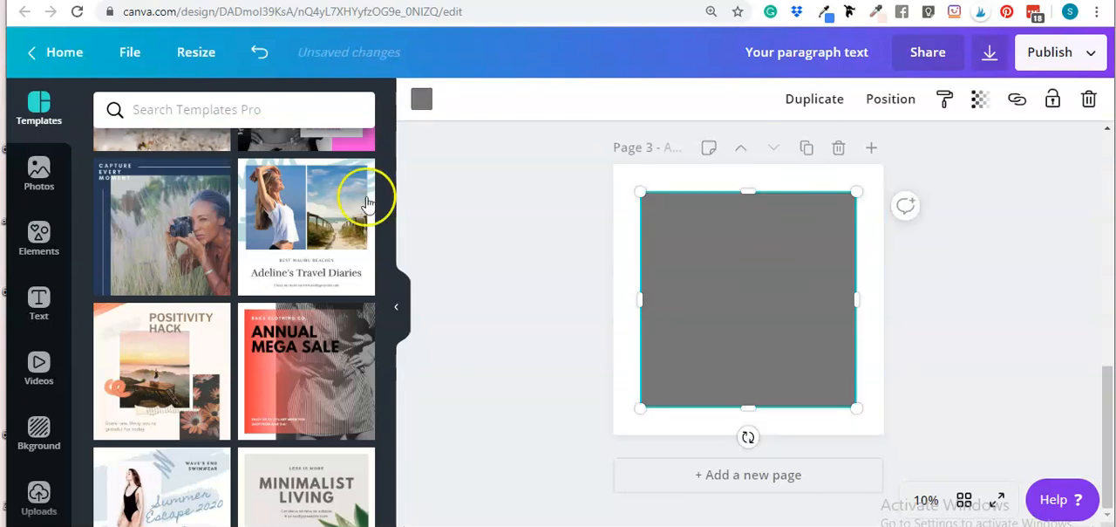
Try magenta, pink and dusty rose palette fills on the rectangle
left_click(428, 110)
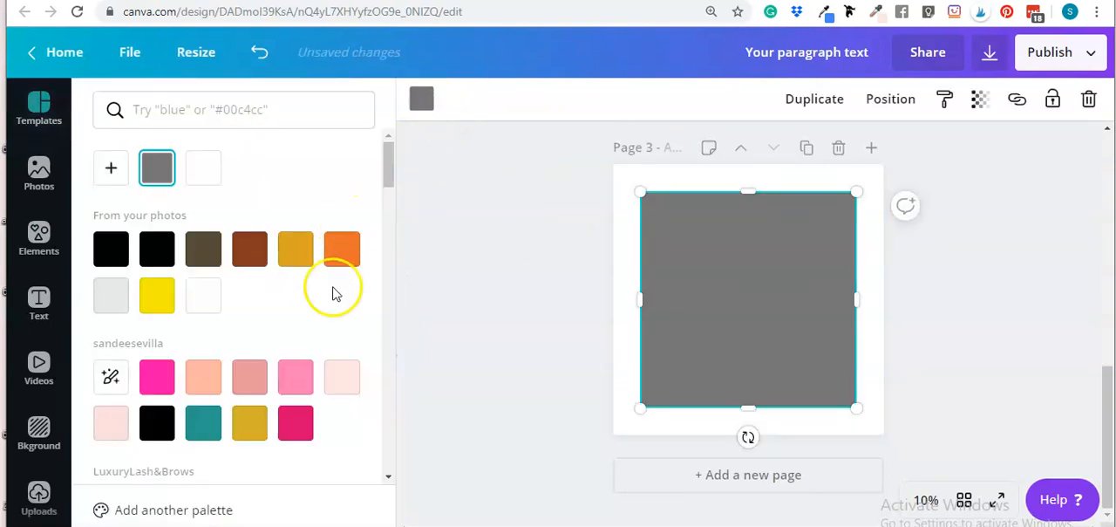
scroll(314, 332, "down", 1)
left_click(299, 343)
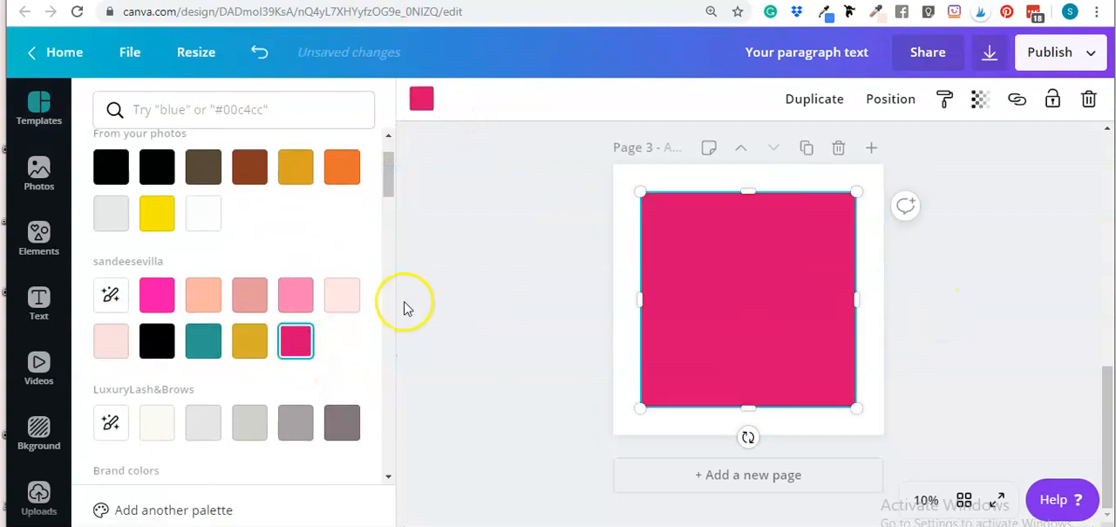
left_click(290, 297)
left_click(976, 326)
left_click(770, 324)
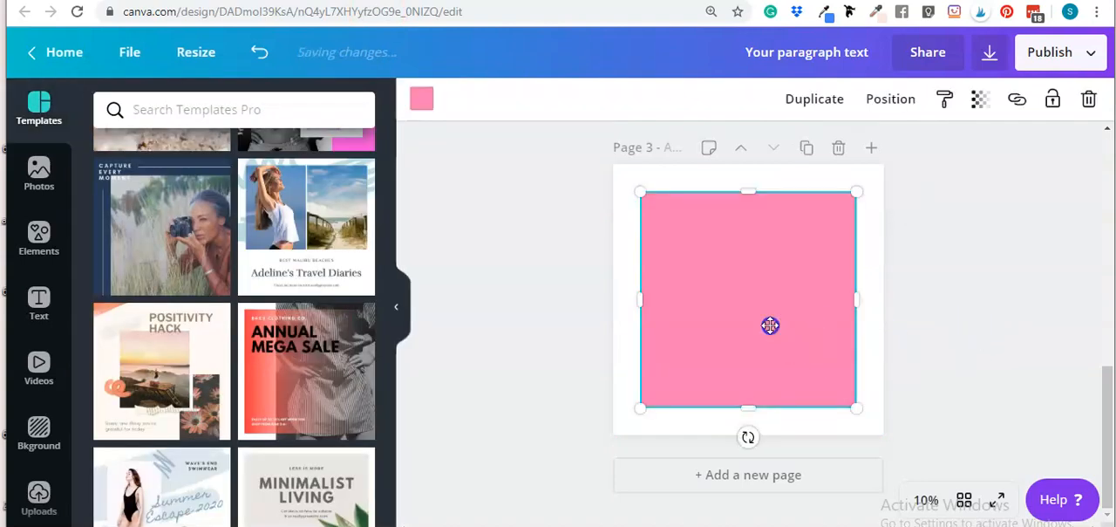
left_click(429, 101)
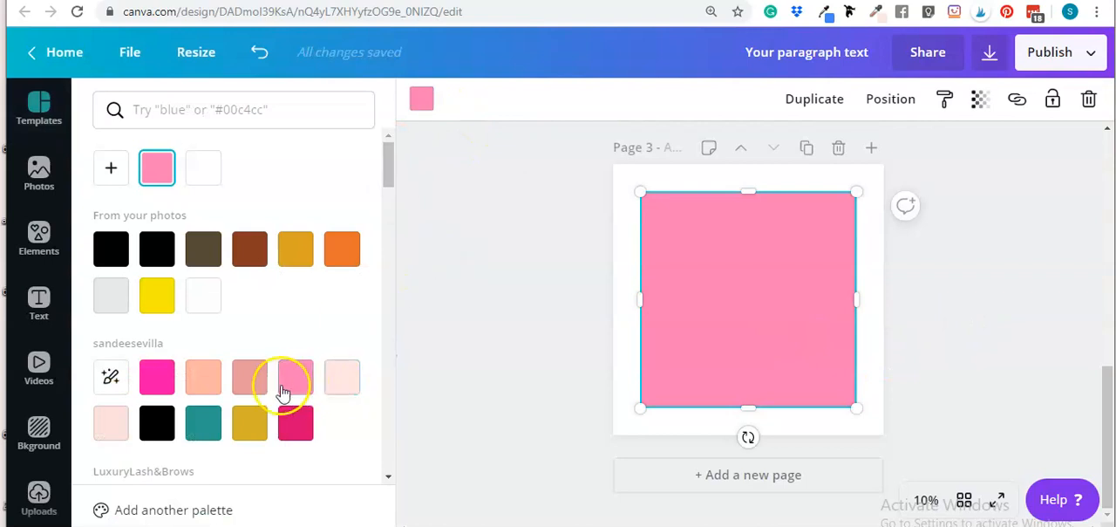
left_click(252, 389)
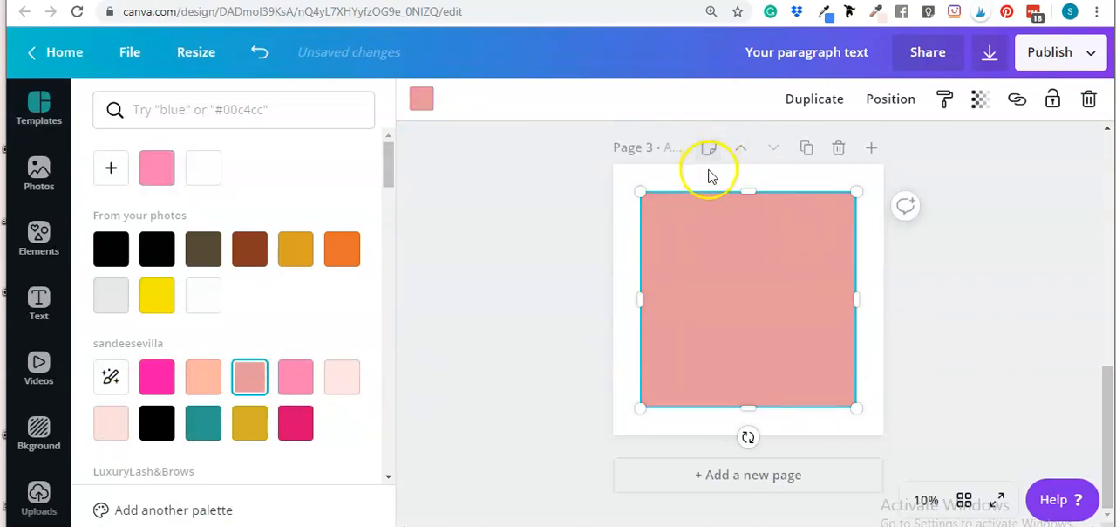
Set the page 3 background colour to the magenta palette colour
left_click(710, 171)
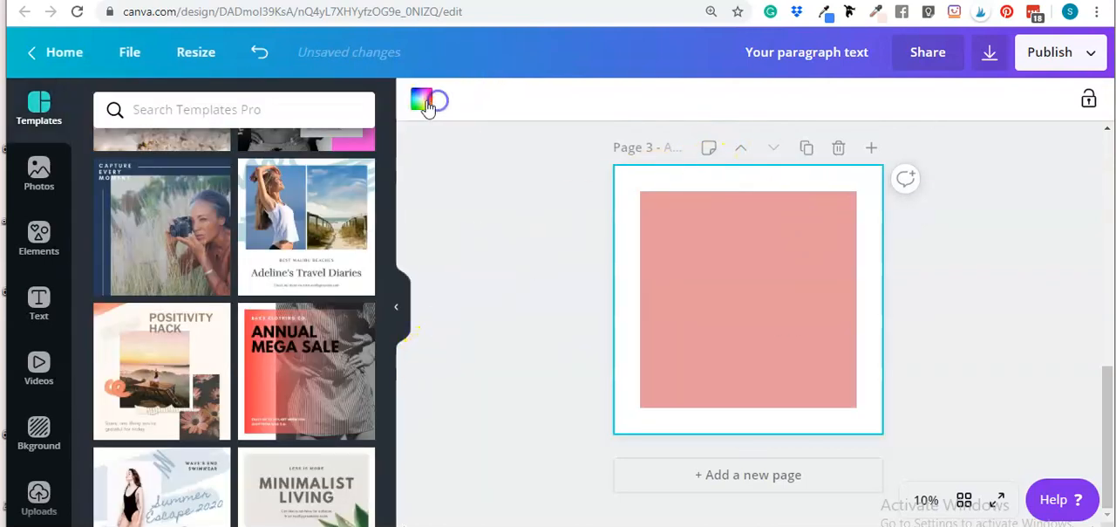
left_click(422, 100)
left_click(342, 376)
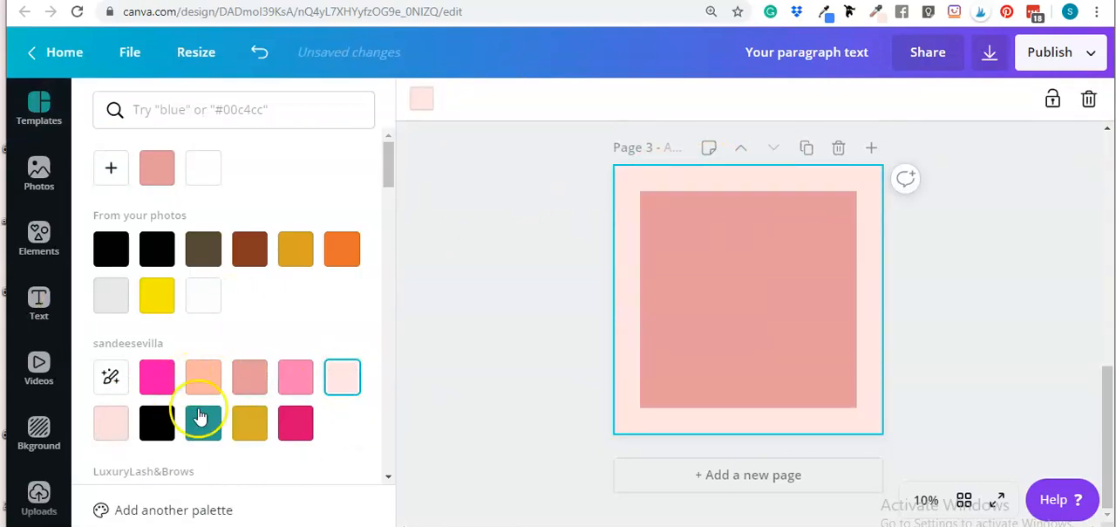
left_click(295, 424)
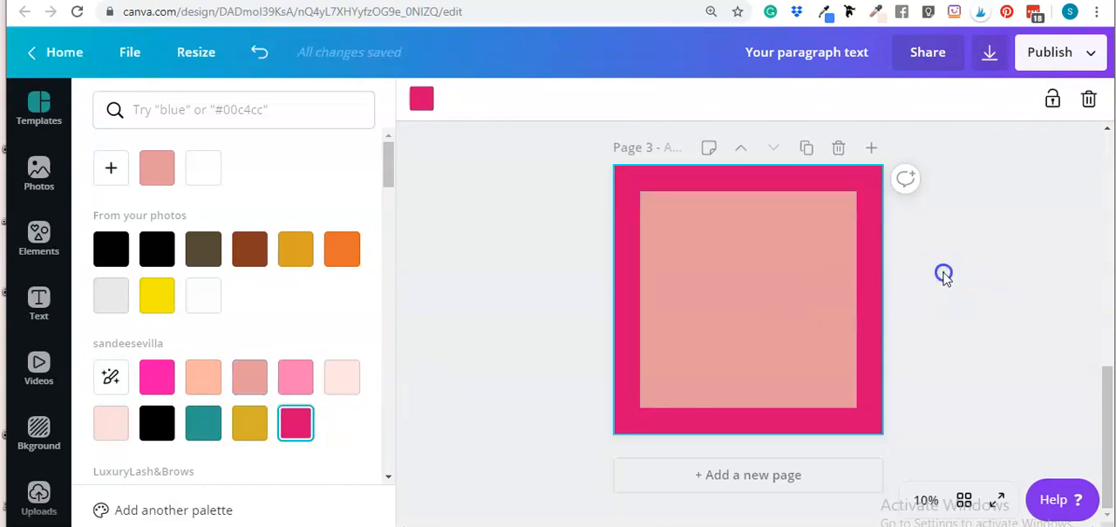
Fill the rectangle with the pale blush palette colour
left_click(679, 272)
left_click(422, 103)
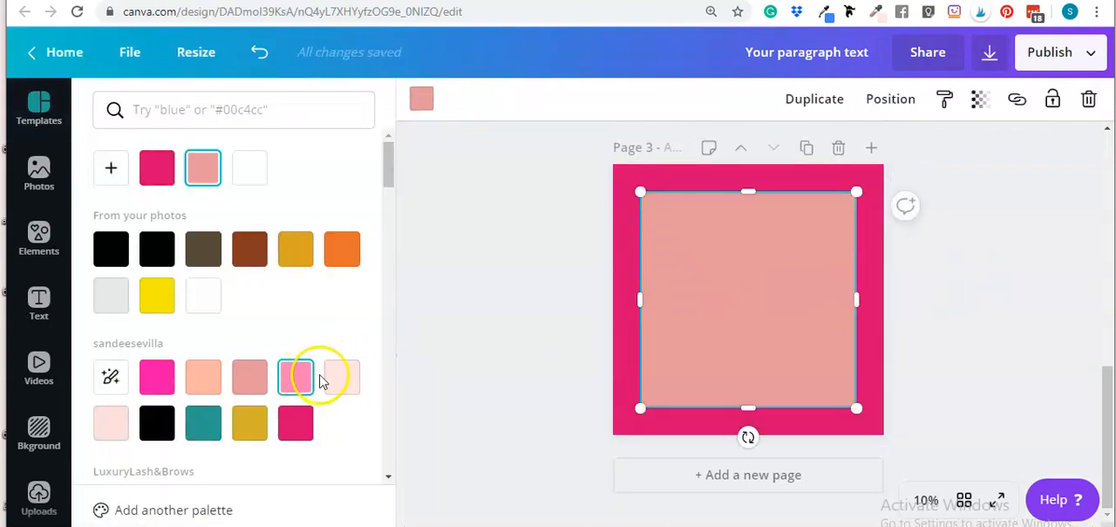
left_click(343, 384)
left_click(982, 321)
Enlarge the rectangle to nearly cover the page, leaving a thin magenta border around it
left_click(728, 294)
left_click_drag(642, 190, 619, 172)
left_click_drag(857, 408, 875, 432)
left_click(1015, 277)
left_click(758, 272)
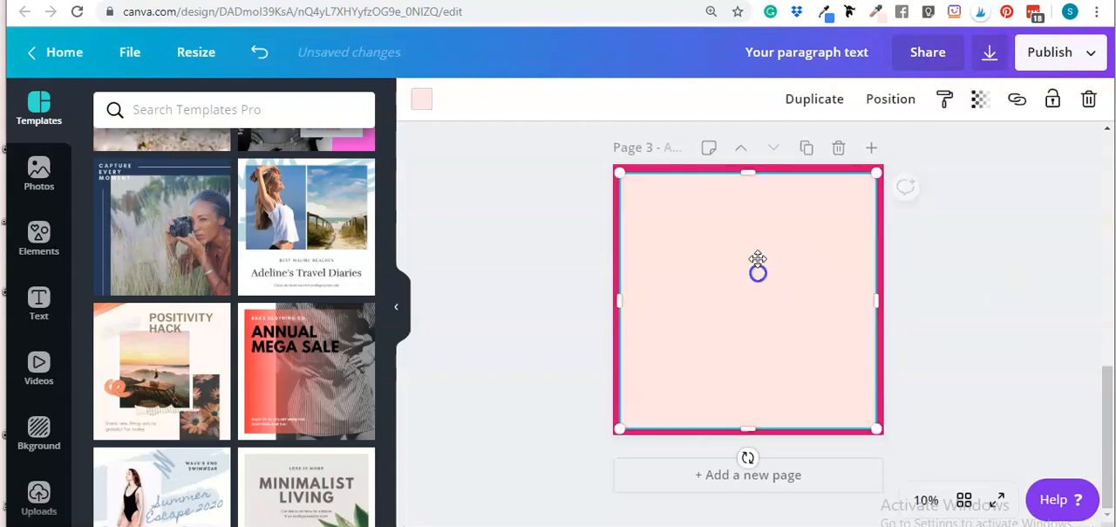
left_click(988, 291)
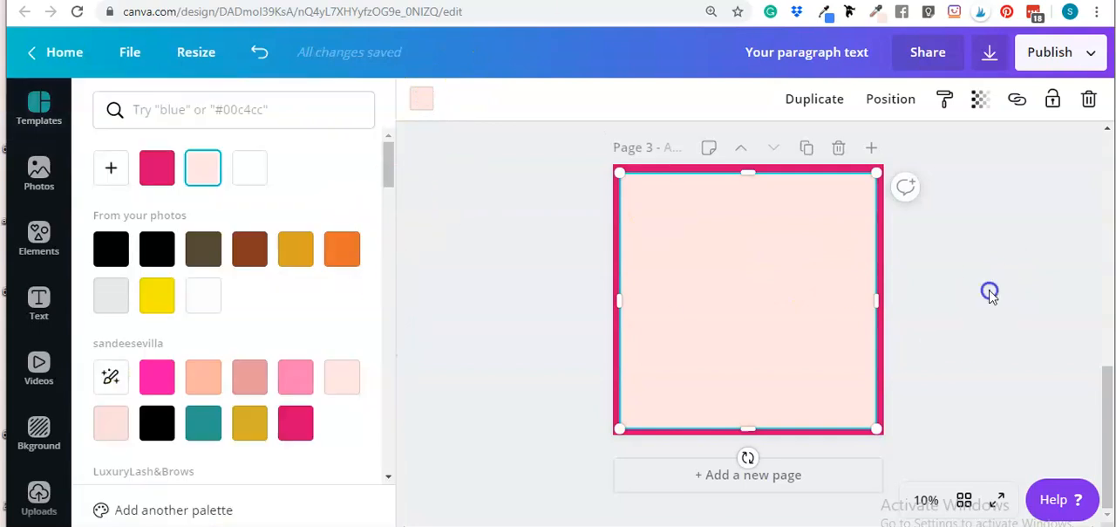
left_click(782, 278)
left_click_drag(781, 278, 780, 277)
left_click(974, 280)
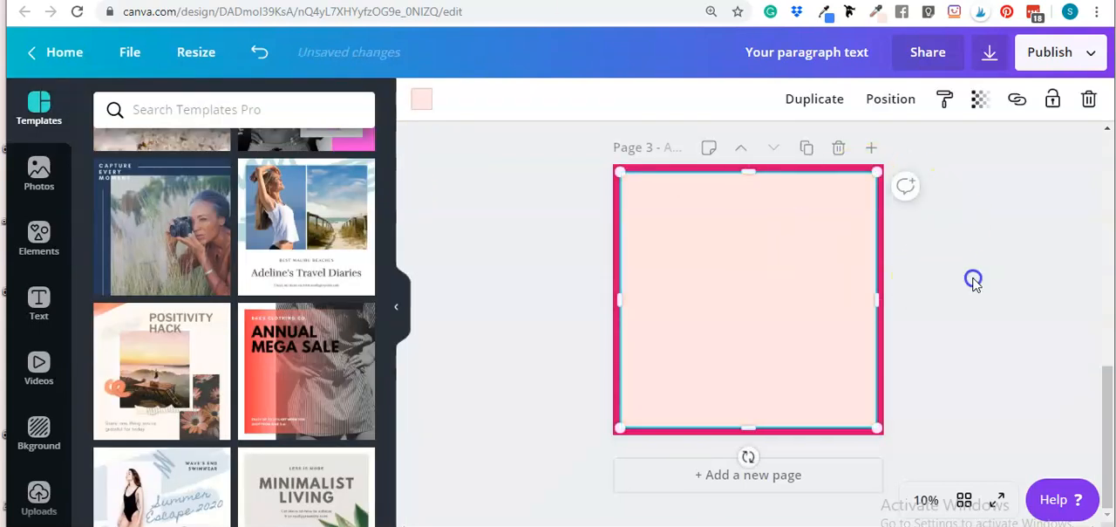
Add a paragraph text box across the middle of the page
left_click(741, 340)
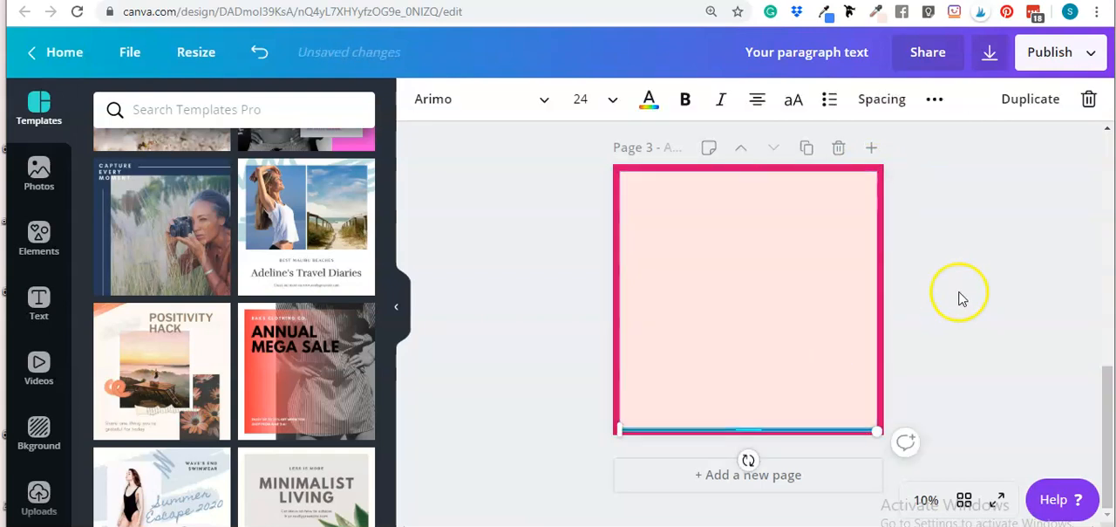
left_click(961, 295)
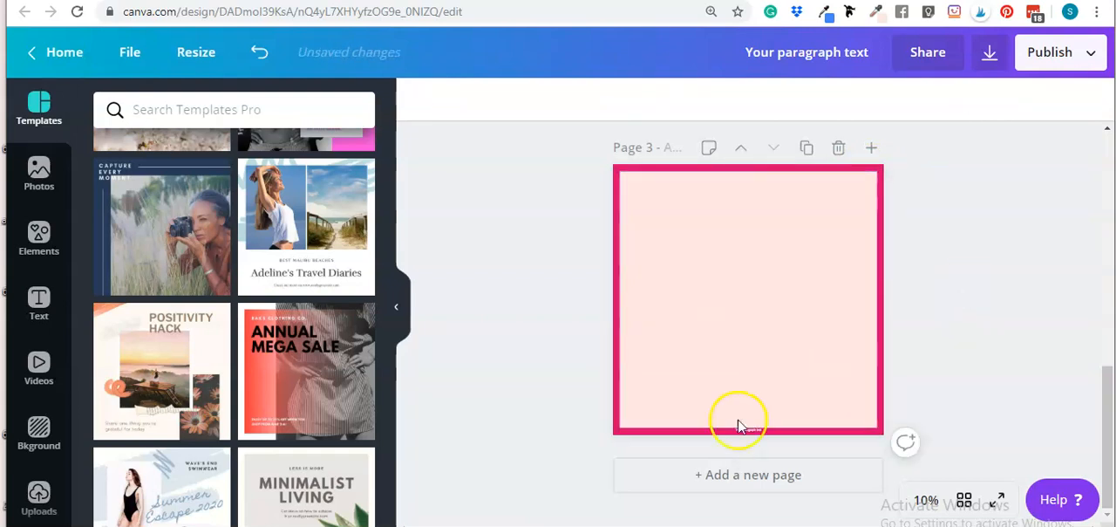
left_click_drag(750, 432, 742, 299)
Set the text box's font size to 120
left_click(612, 98)
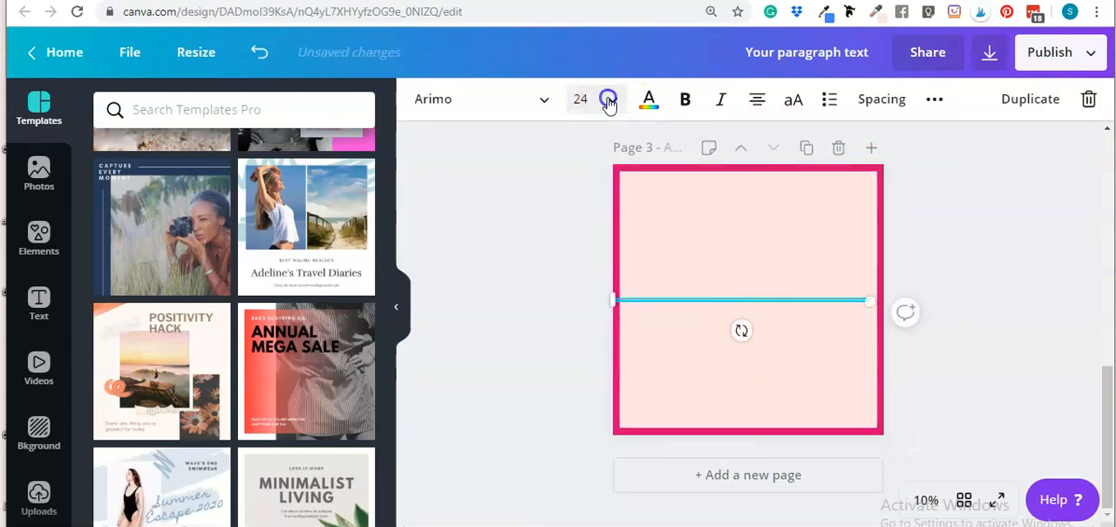
scroll(628, 371, "down", 1)
left_click(628, 371)
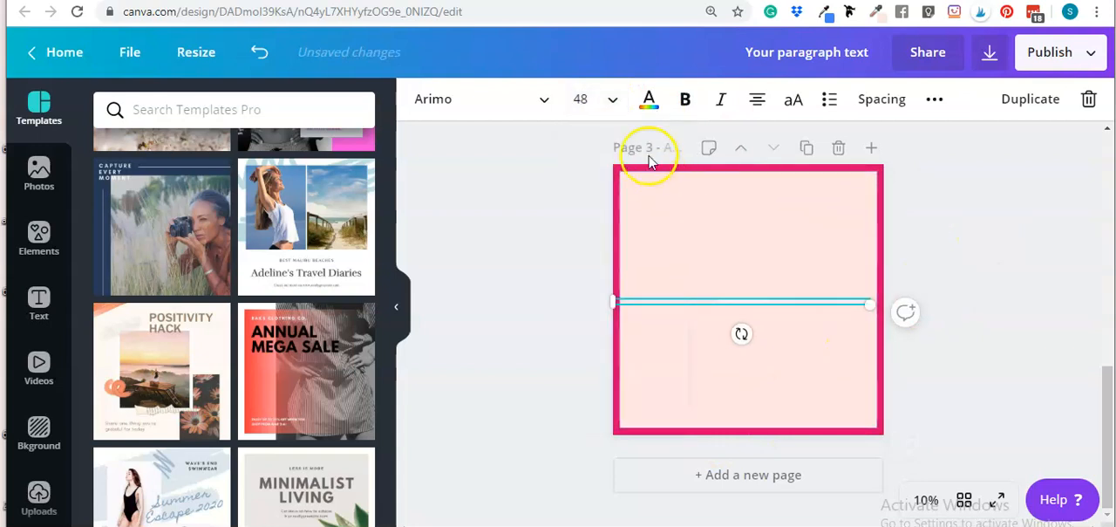
left_click(598, 101)
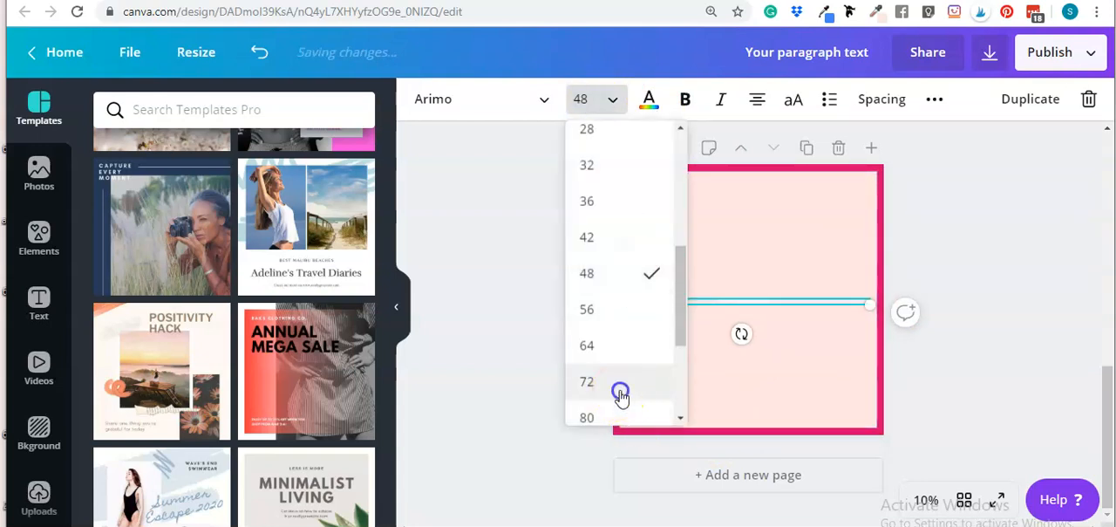
left_click(620, 384)
left_click(613, 99)
scroll(634, 261, "down", 2)
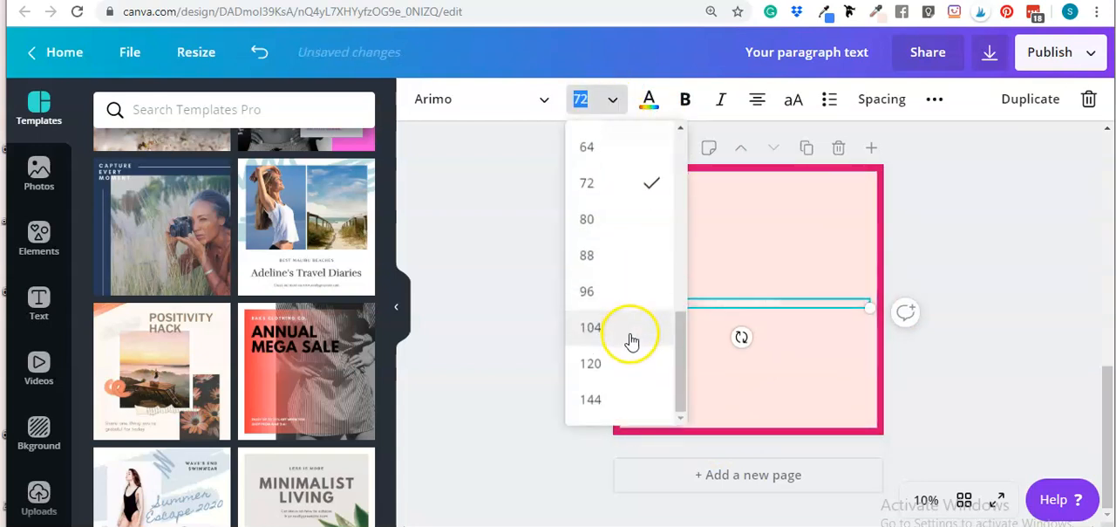
left_click(633, 325)
left_click(616, 98)
left_click(623, 368)
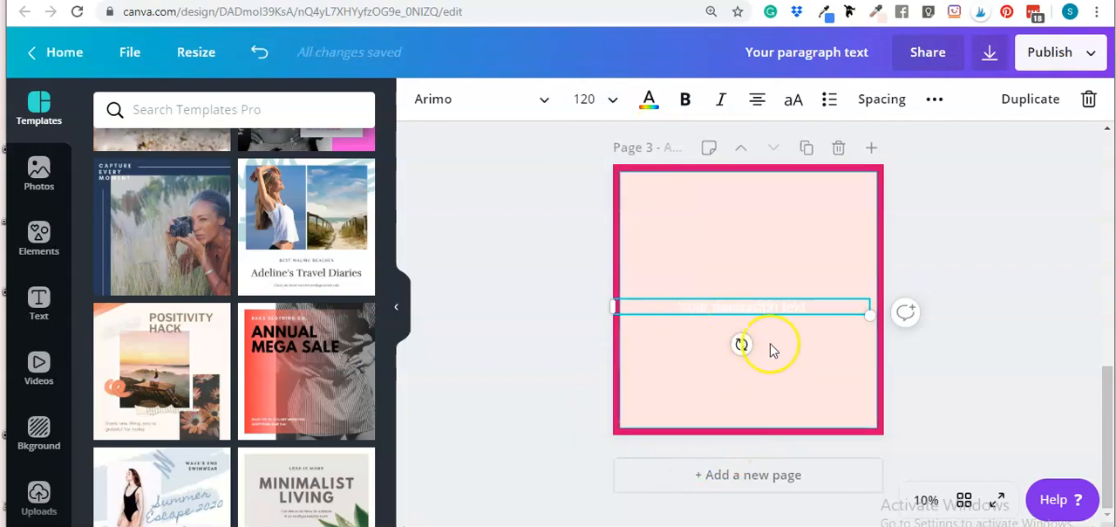
Move the text box into the upper part of the page and set its text colour to black
left_click_drag(618, 309, 679, 309)
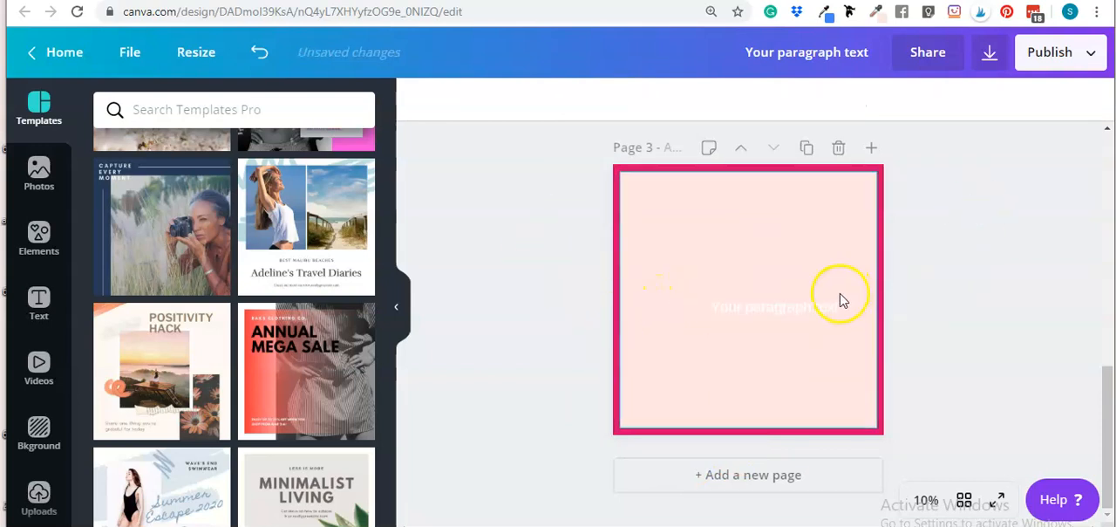
left_click_drag(815, 306, 794, 253)
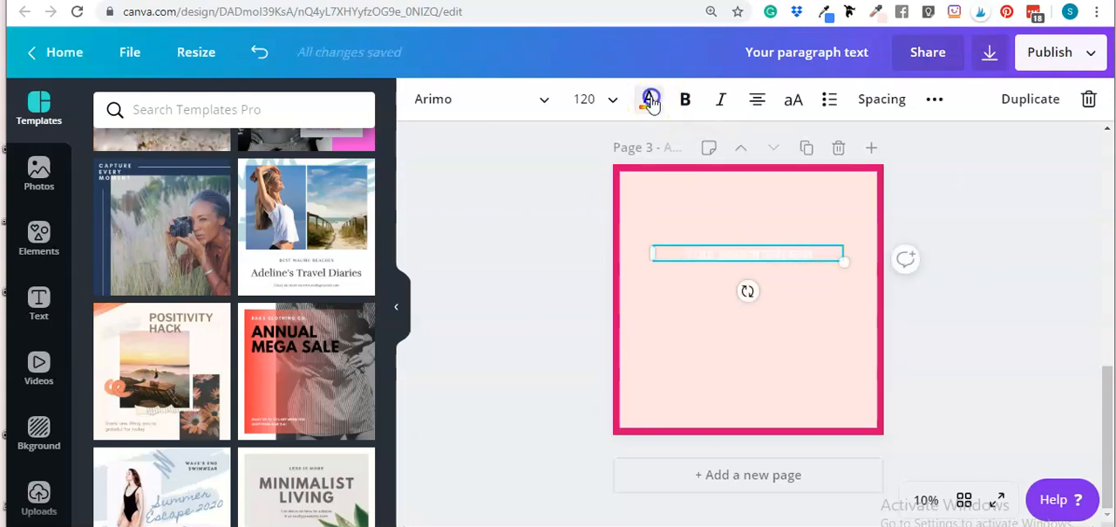
left_click(648, 99)
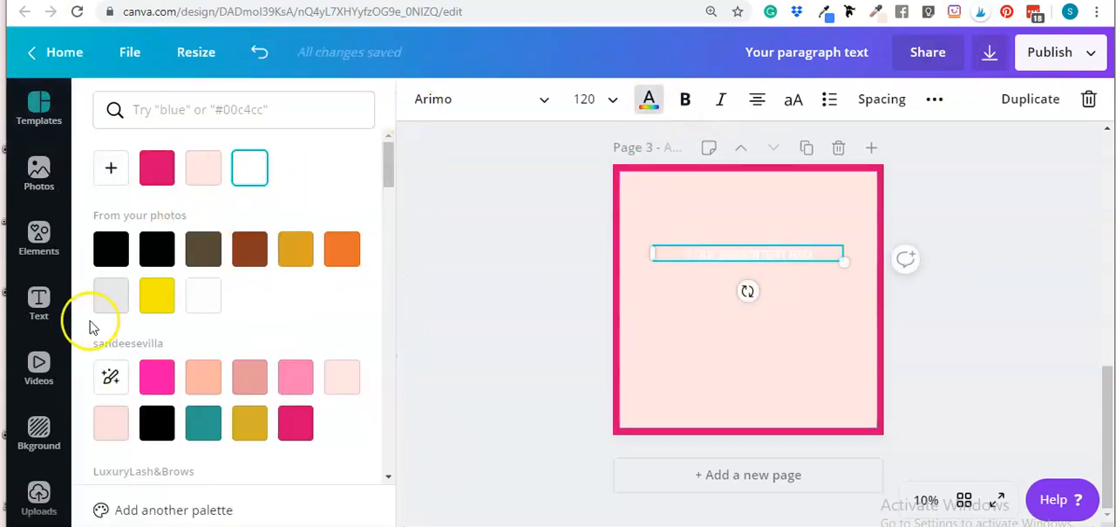
left_click(99, 253)
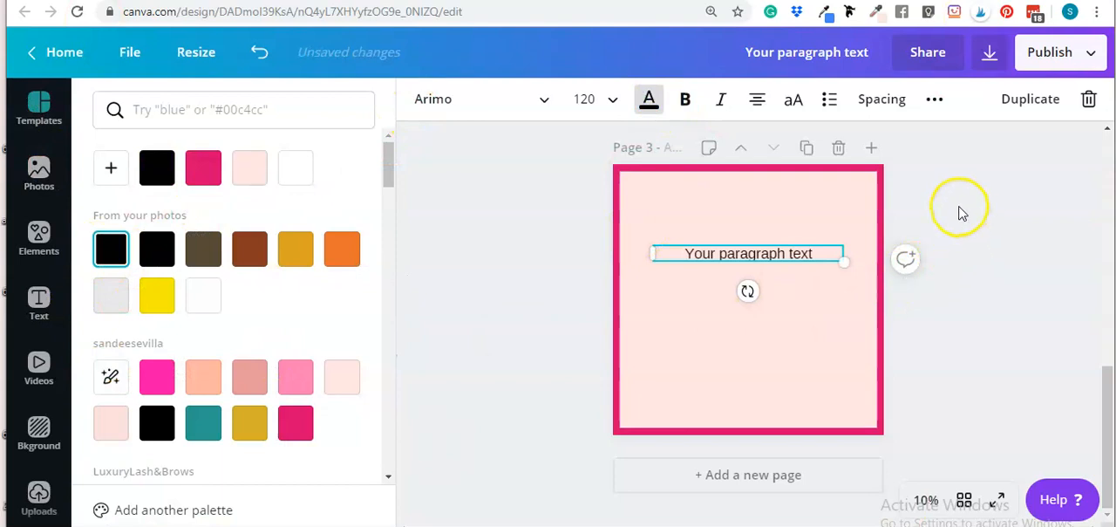
left_click(961, 213)
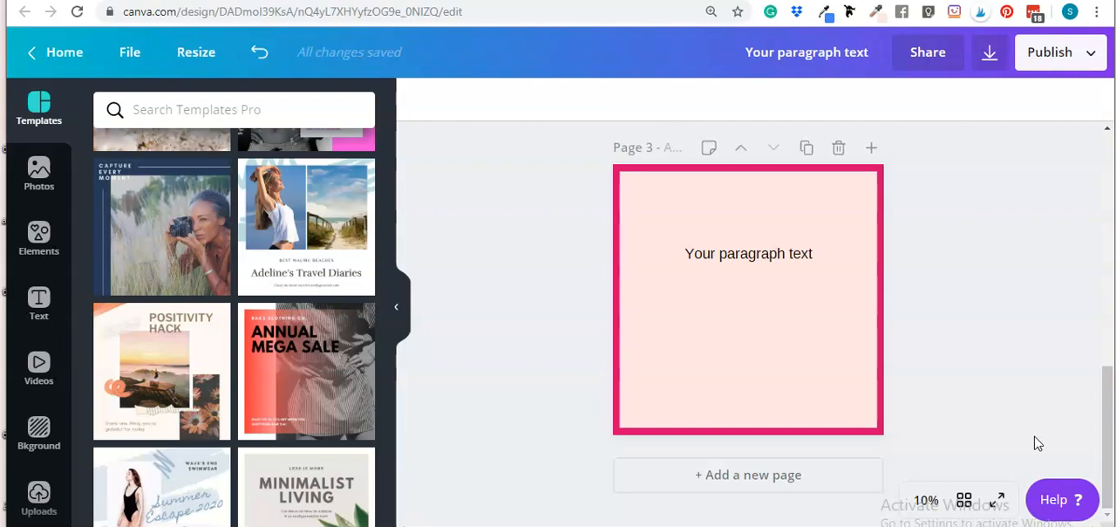
left_click(1063, 291)
left_click(851, 234)
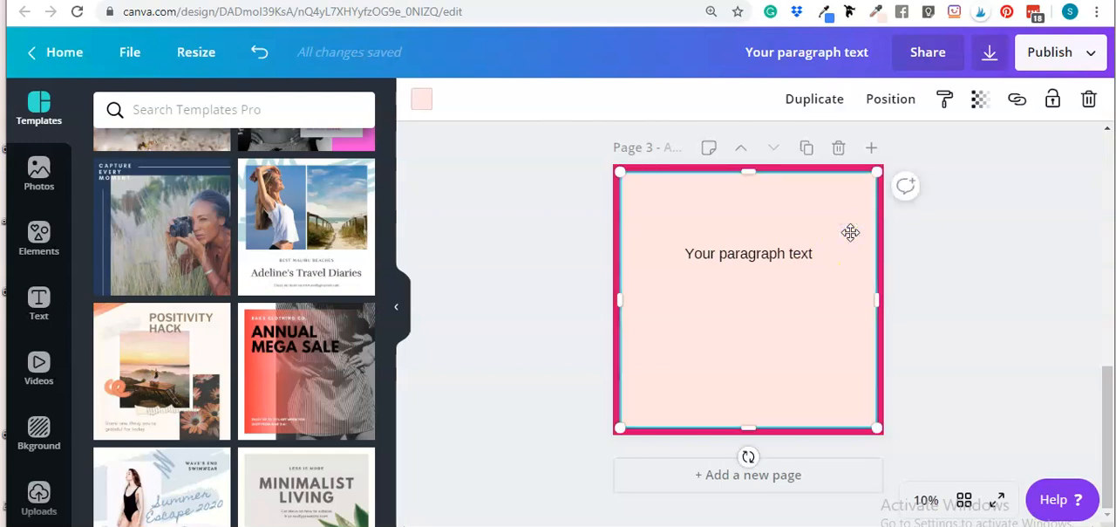
left_click(967, 242)
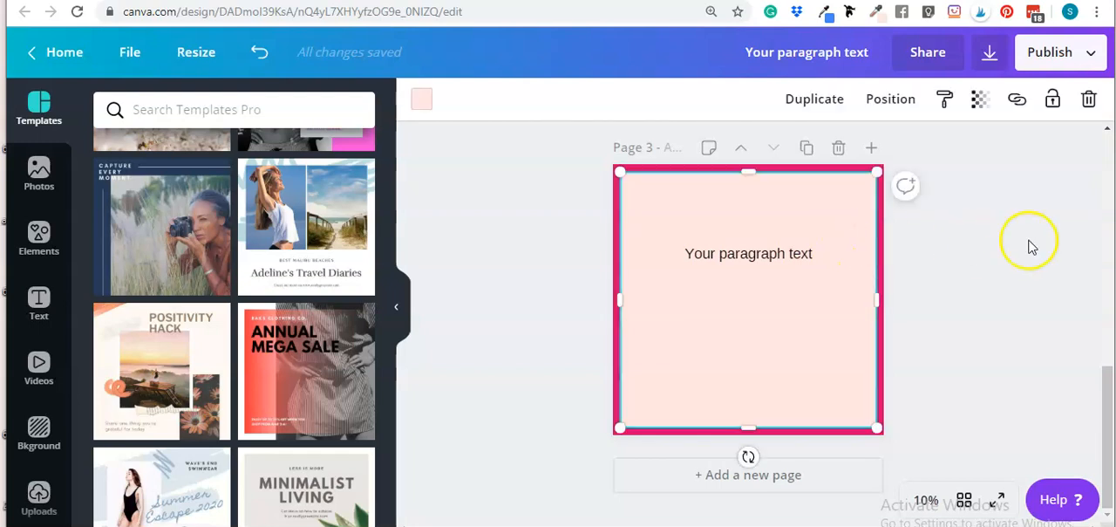
Replace the placeholder text with "DIY", "your" and "Brand" on three separate lines
left_click(765, 245)
left_click(986, 254)
left_click_drag(773, 256, 765, 260)
double_click(766, 259)
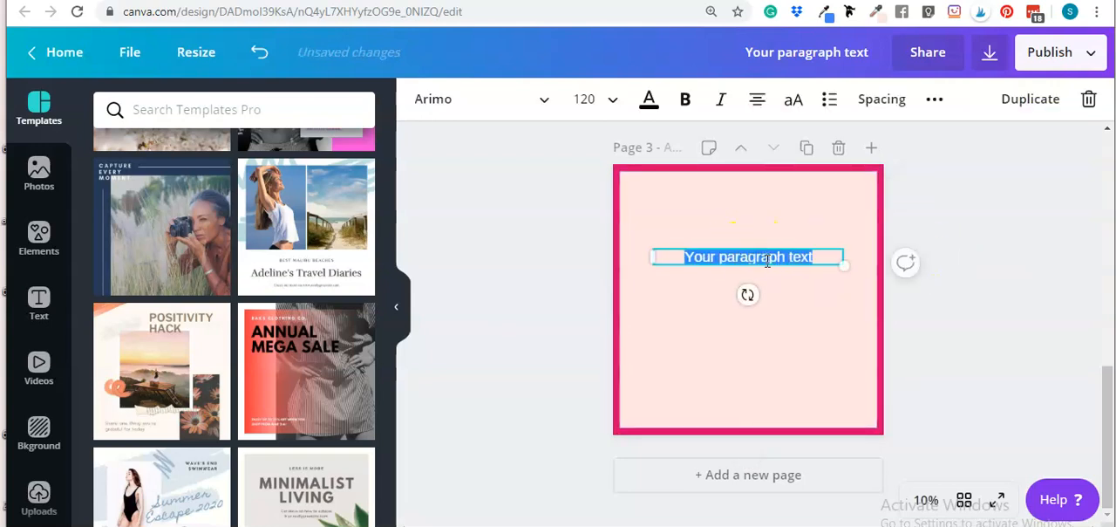
type("DIY")
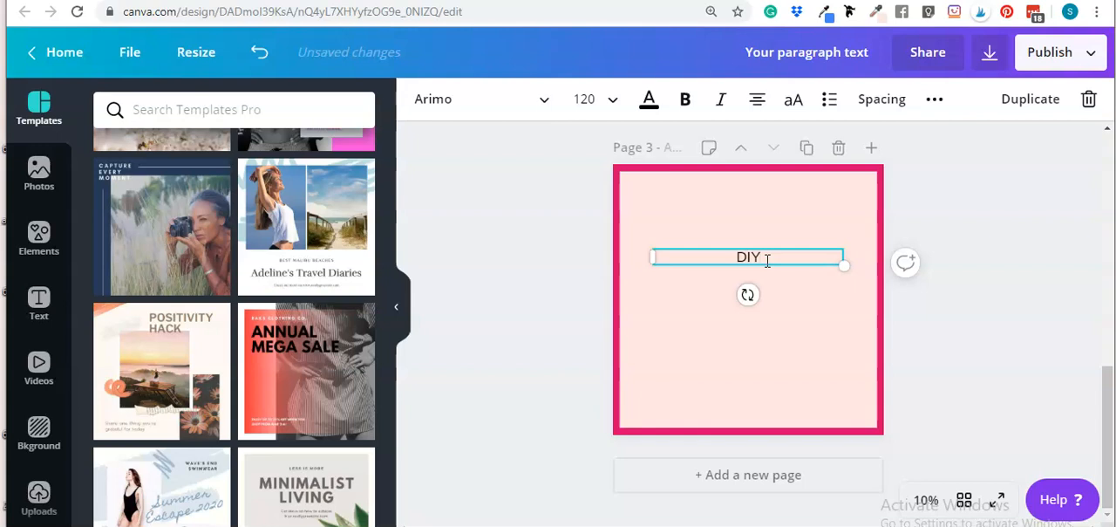
key("Return")
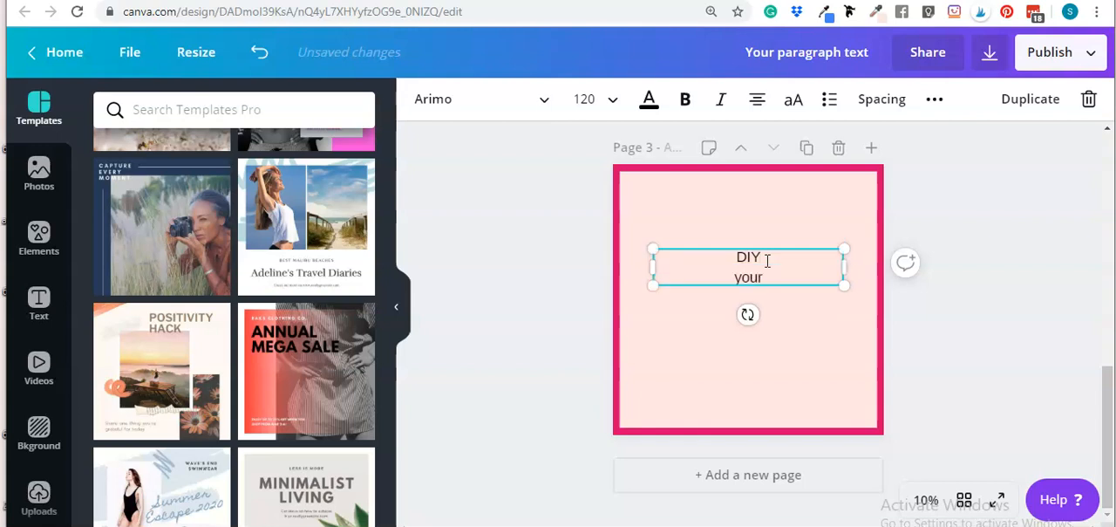
key("Return")
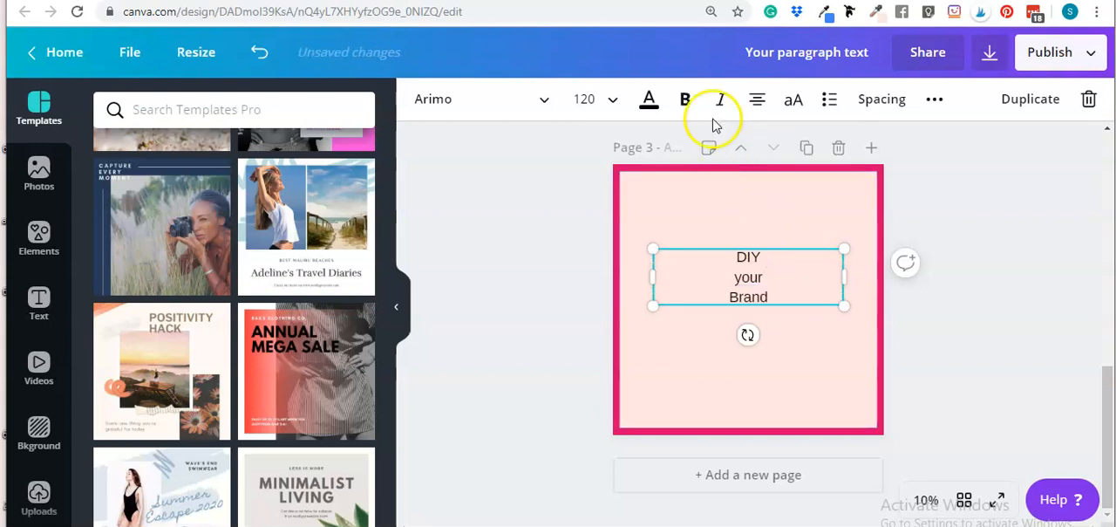
Left-align all three lines of the heading text
left_click(757, 99)
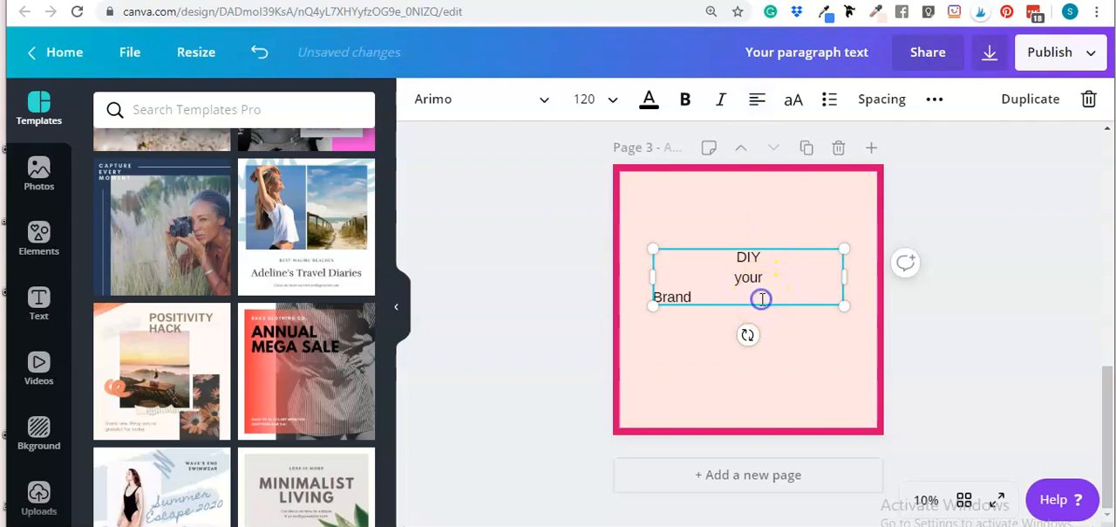
key("ctrl+a")
left_click(756, 99)
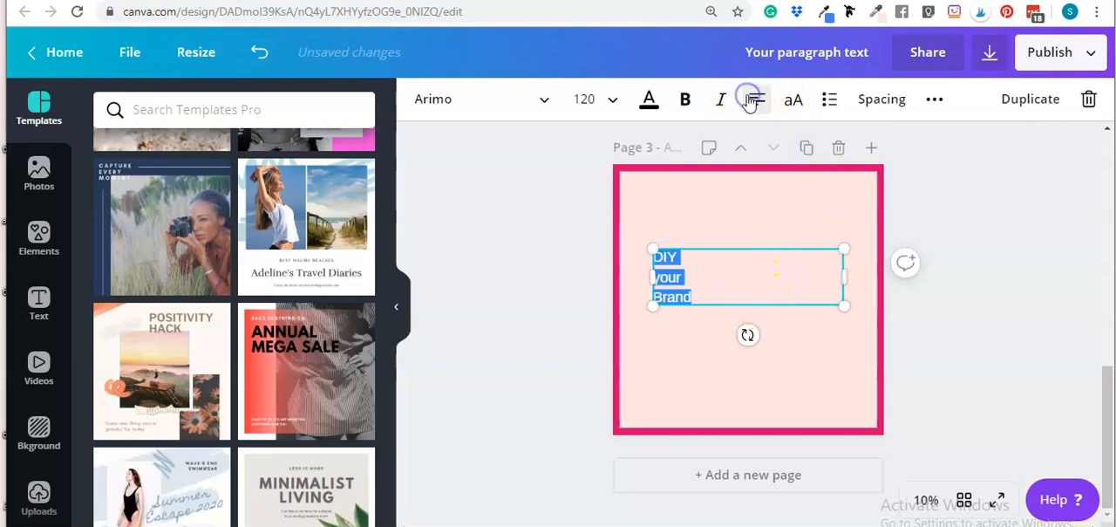
Change the heading's font to League Spartan
left_click(465, 103)
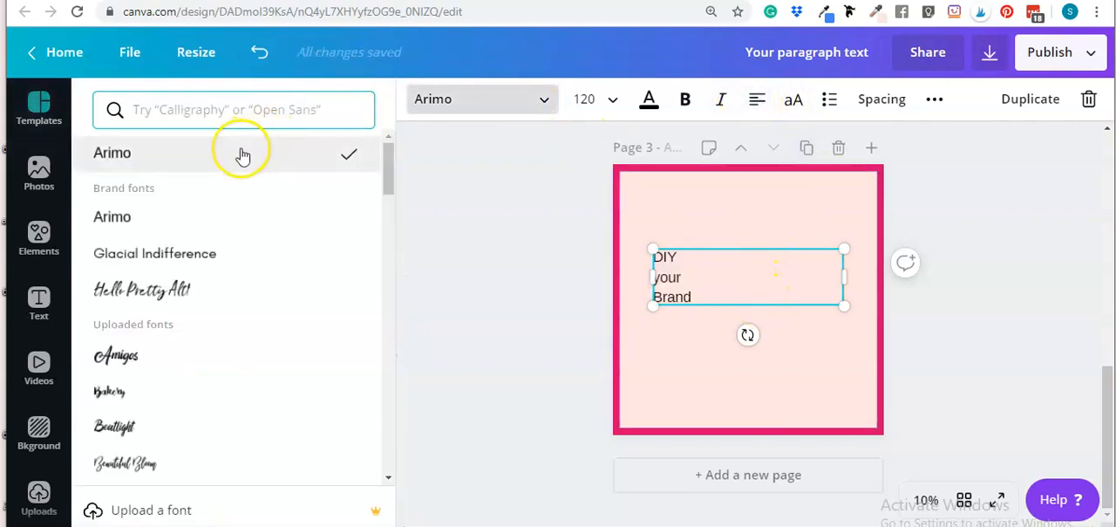
type("lea")
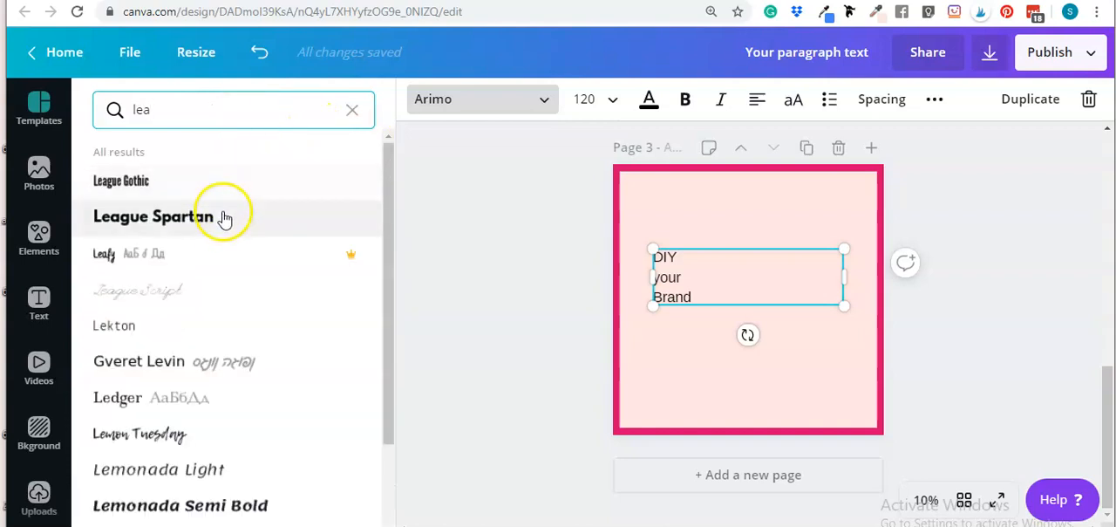
left_click(223, 224)
Enlarge the text box and move it toward the lower left of the page
left_click_drag(838, 276, 831, 407)
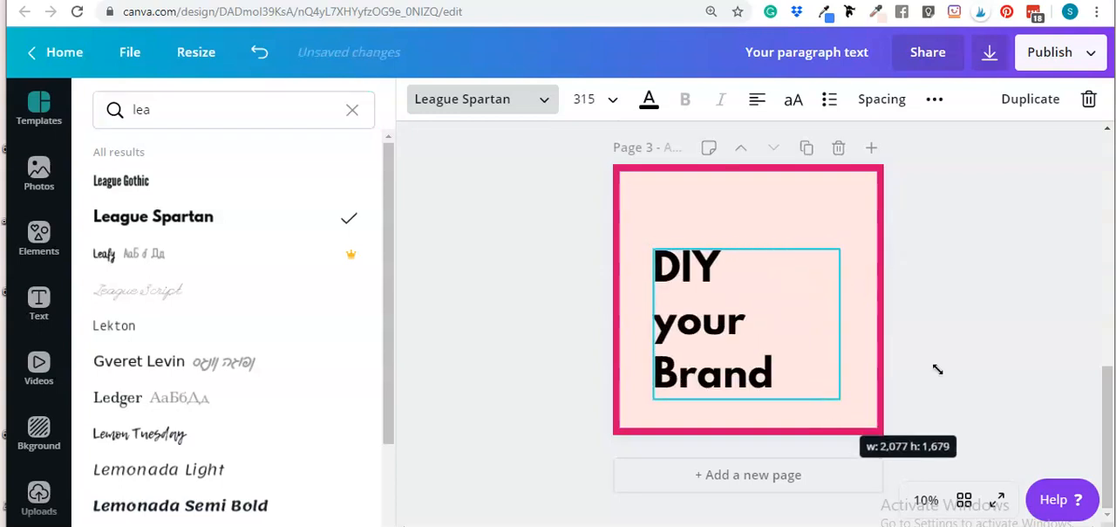
left_click_drag(723, 324, 677, 329)
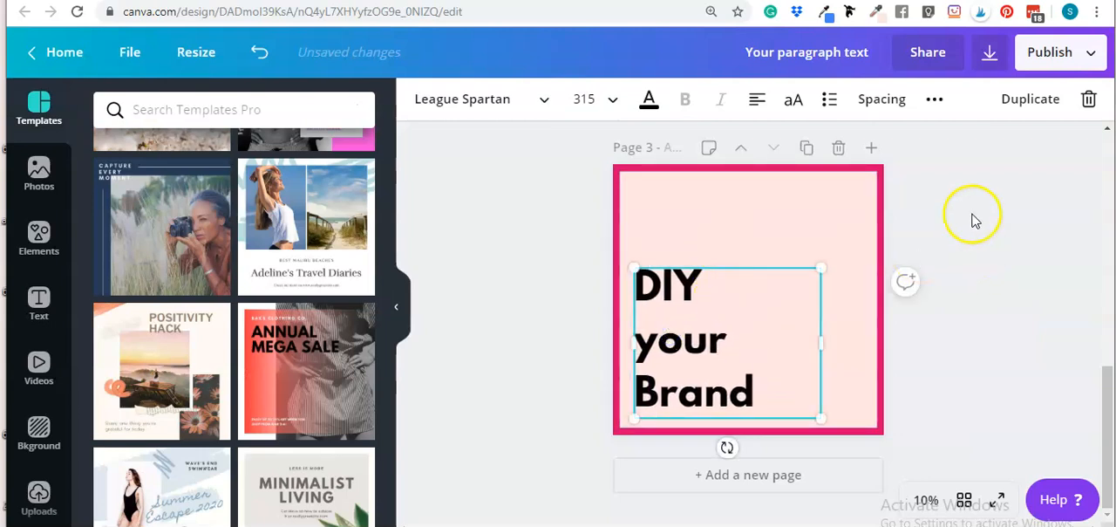
Change the font of the "your Brand" lines to regular Libre Baskerville
left_click(711, 220)
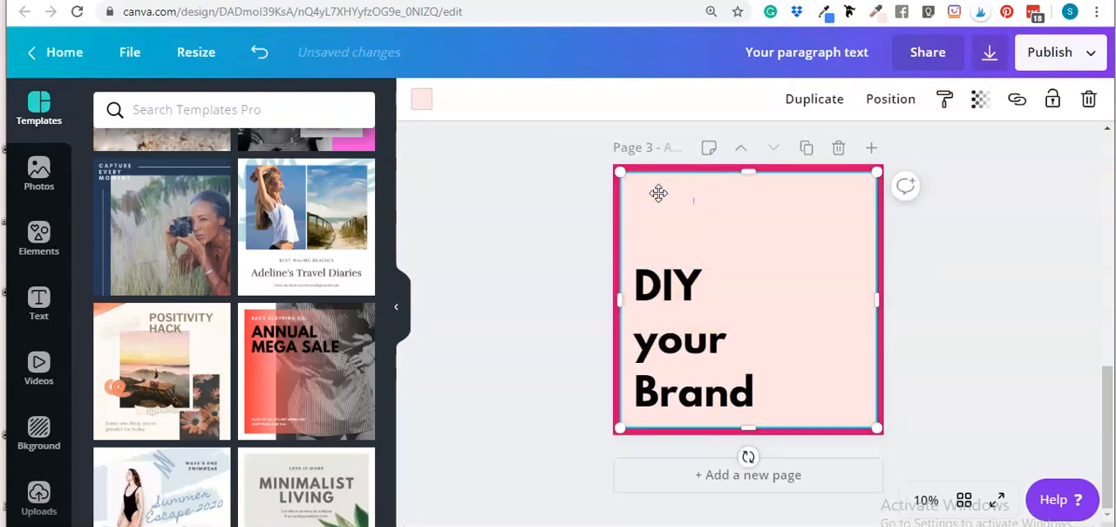
left_click(912, 210)
left_click(676, 316)
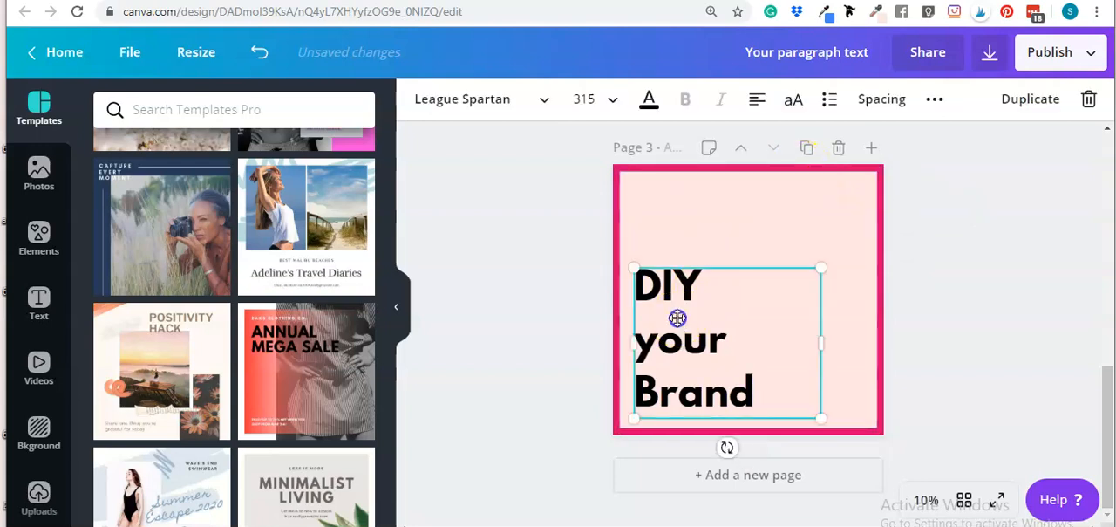
left_click_drag(749, 384, 643, 348)
left_click(483, 99)
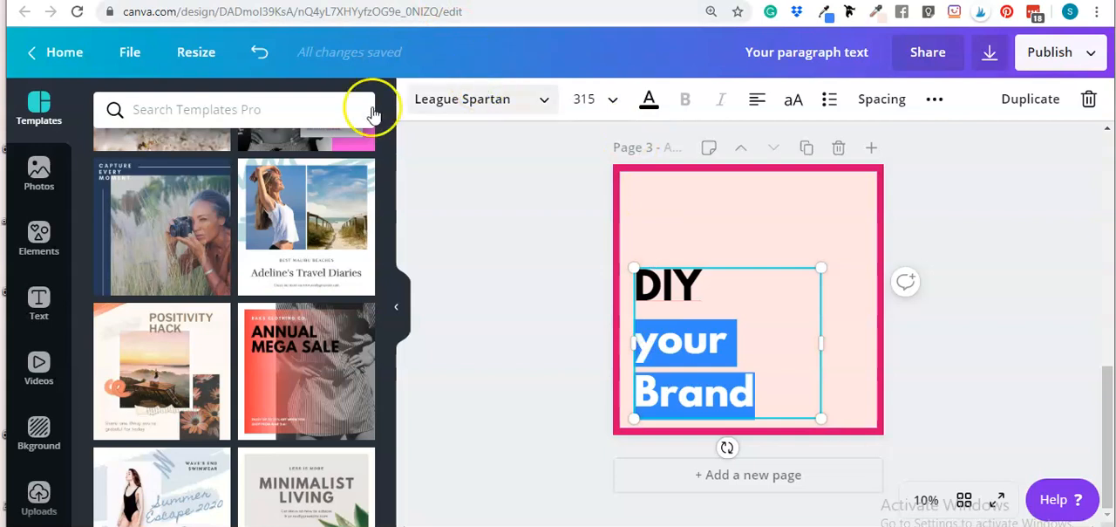
type("lib")
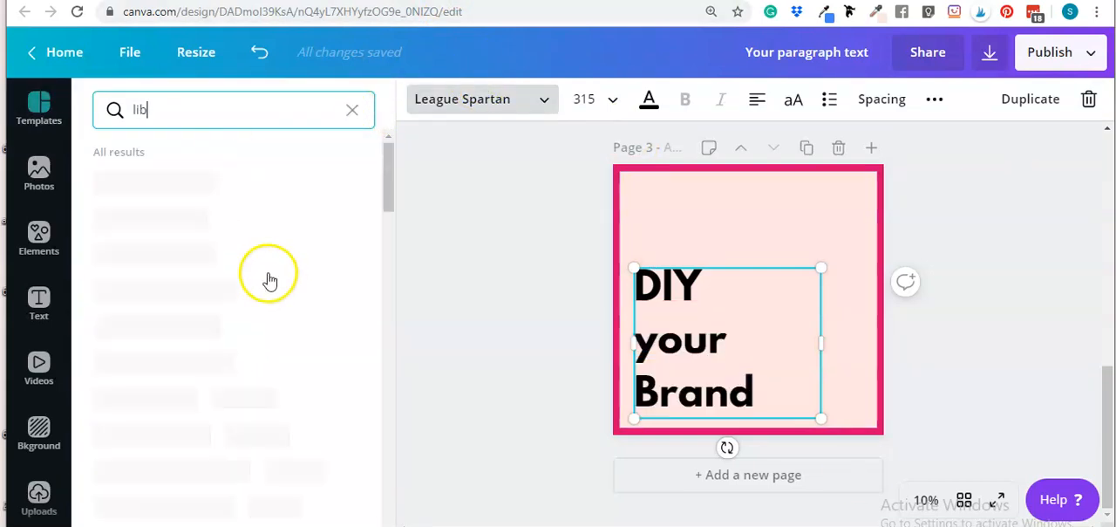
left_click(225, 218)
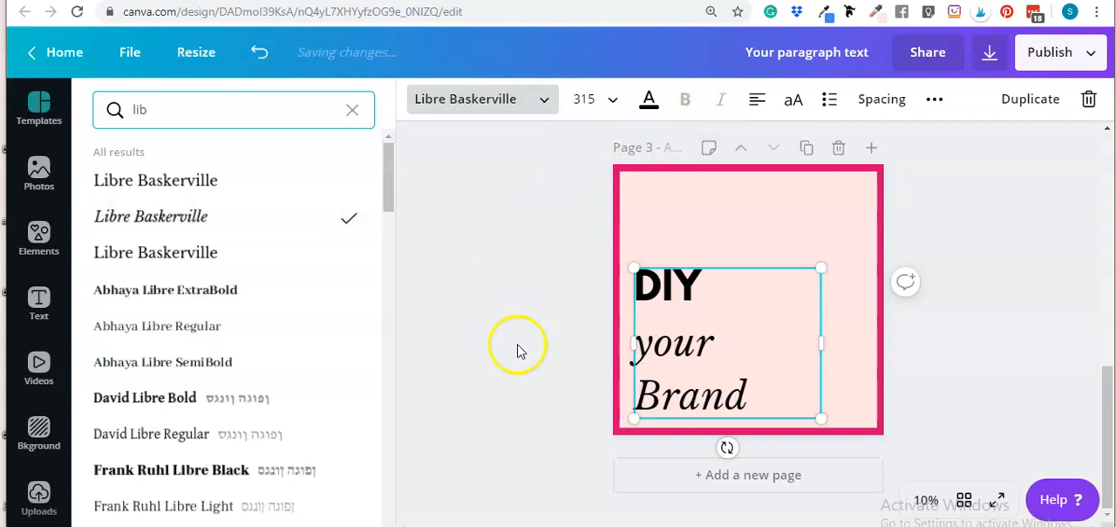
left_click(276, 254)
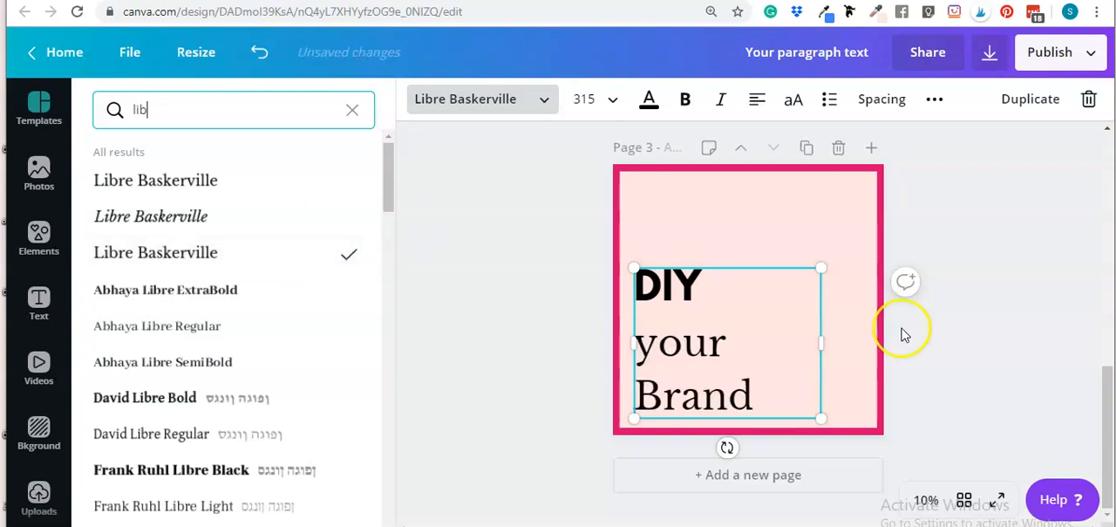
Make the "your Brand" lines bold
left_click(758, 380)
left_click_drag(781, 388, 634, 278)
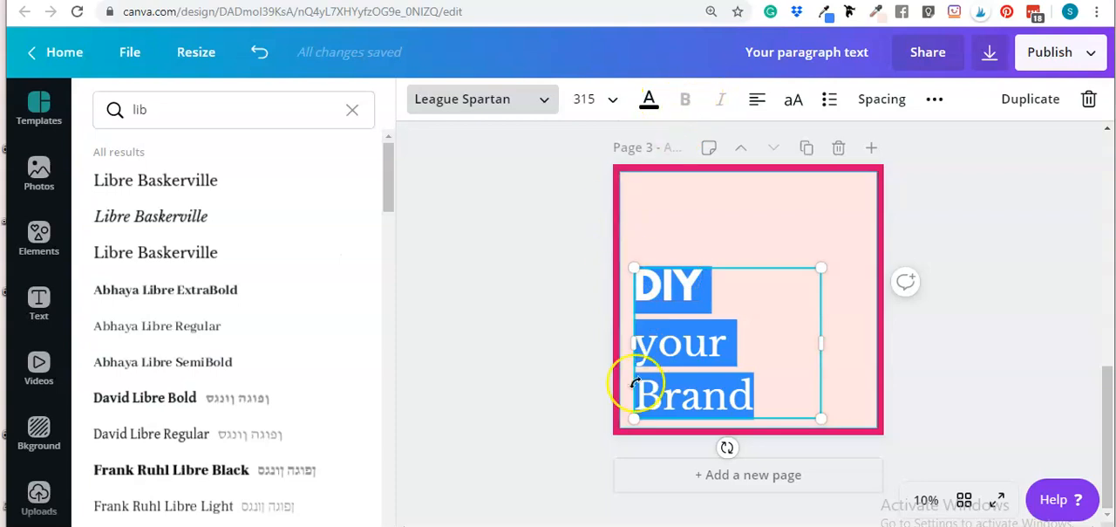
left_click(755, 384)
left_click_drag(706, 381, 641, 356)
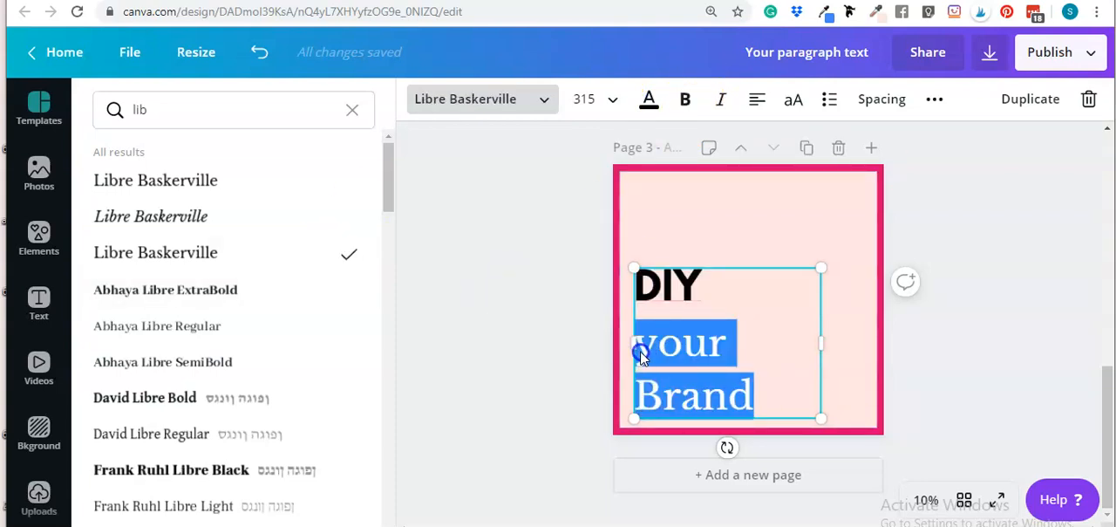
left_click(685, 98)
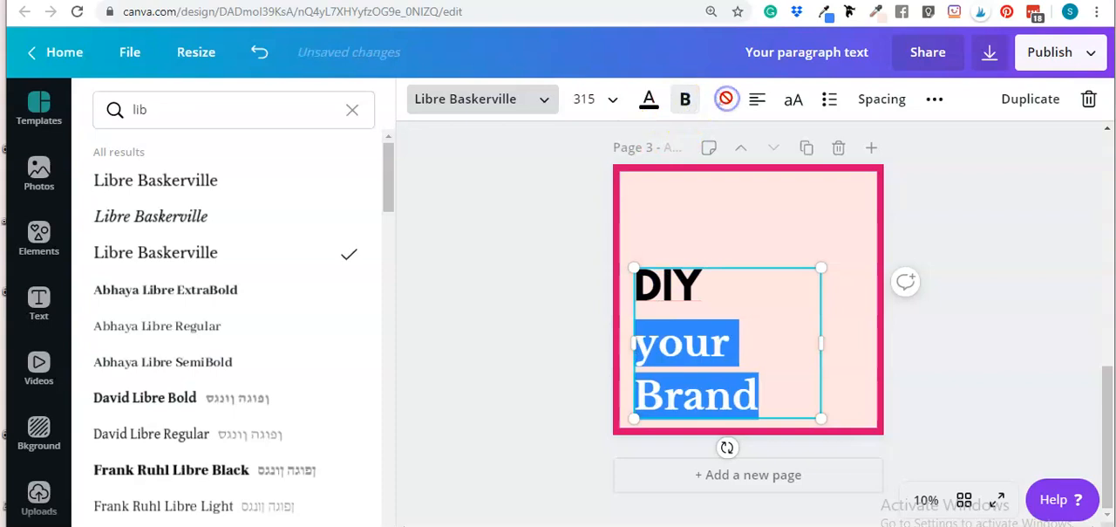
left_click(1007, 316)
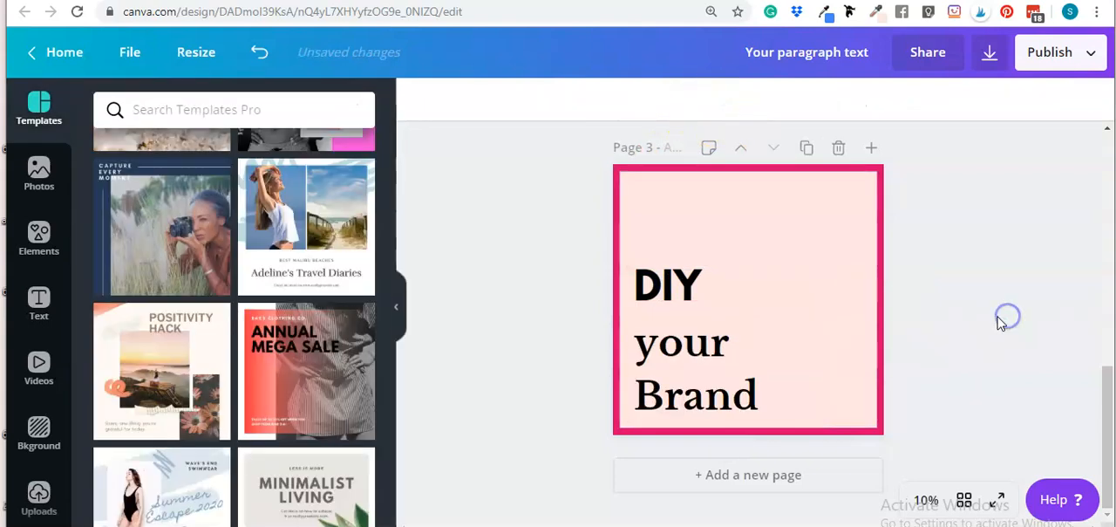
Italicize the "your Brand" lines
left_click(682, 347)
double_click(688, 345)
left_click(744, 377)
left_click_drag(753, 396, 641, 349)
left_click(762, 345)
left_click_drag(755, 394, 645, 358)
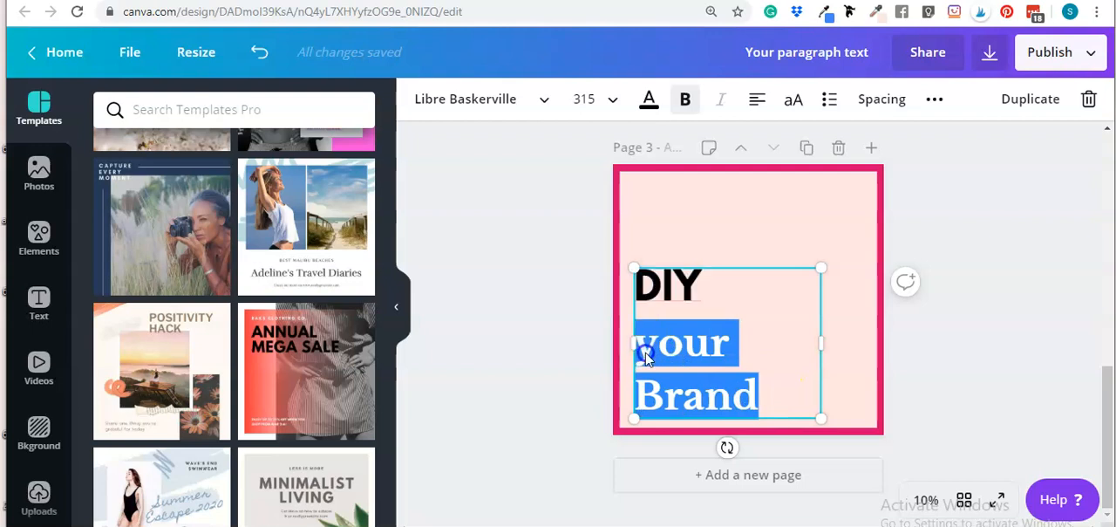
left_click(721, 100)
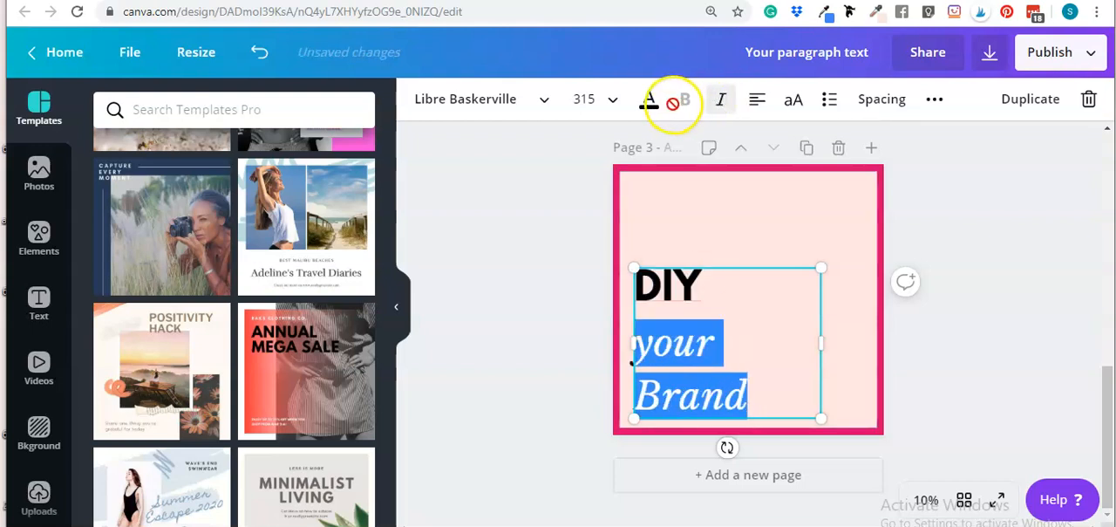
left_click(994, 305)
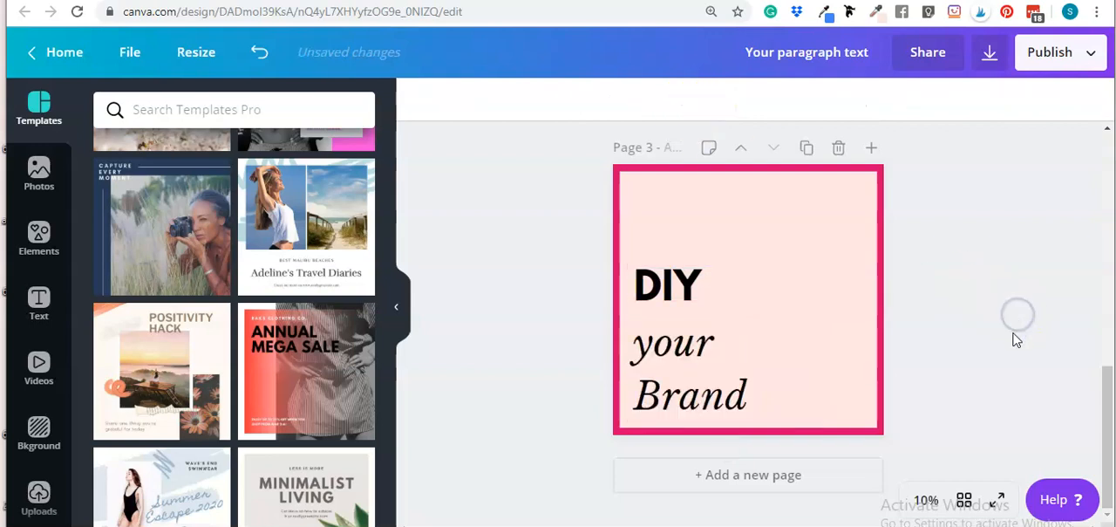
Join "your Brand" onto a single line and widen the text box
left_click(685, 358)
left_click(672, 386)
key("BackSpace")
key("Return")
left_click_drag(836, 343, 846, 340)
left_click(950, 341)
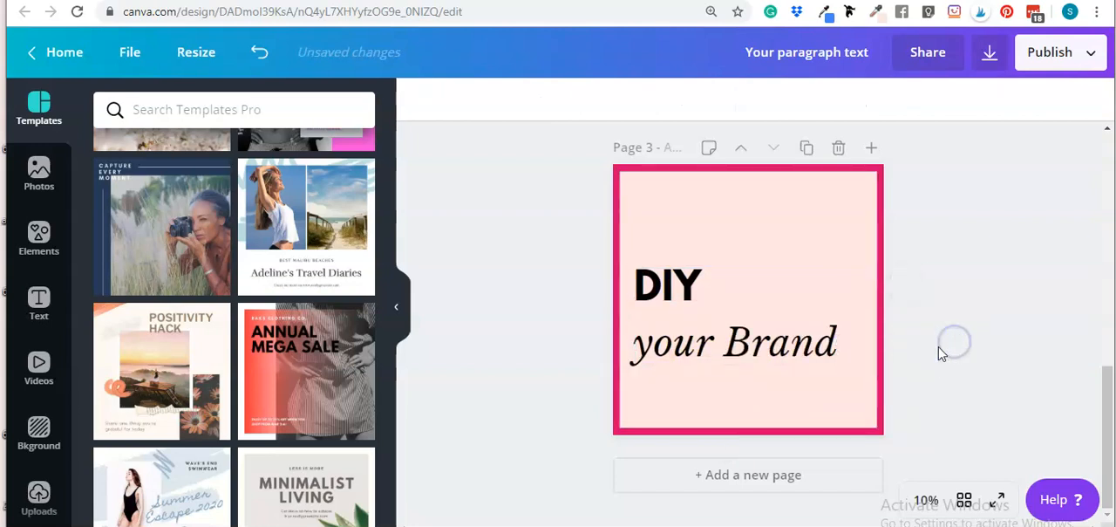
Delete the "your Brand" line, leaving only "DIY" in the text box
left_click(740, 351)
triple_click(689, 329)
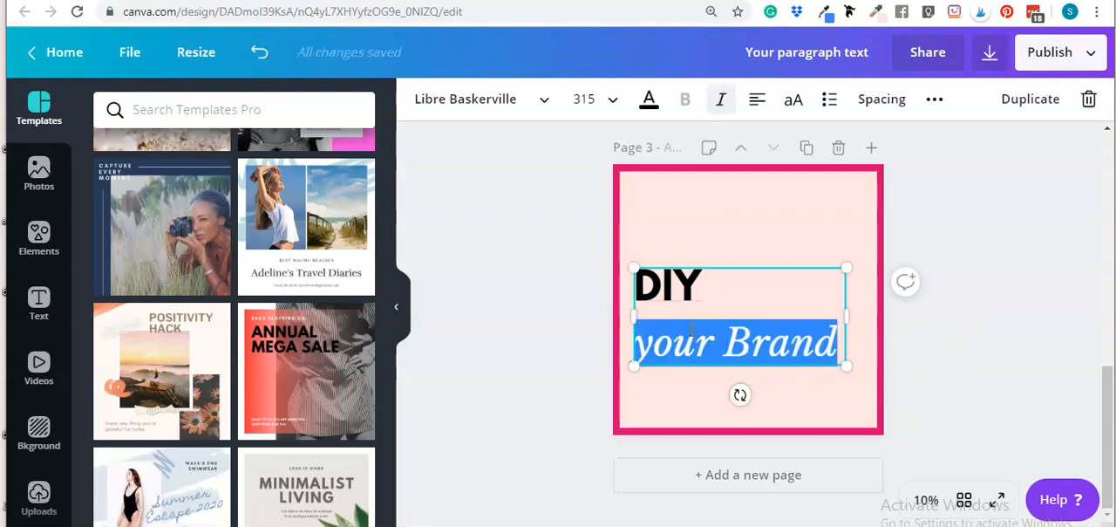
key("BackSpace")
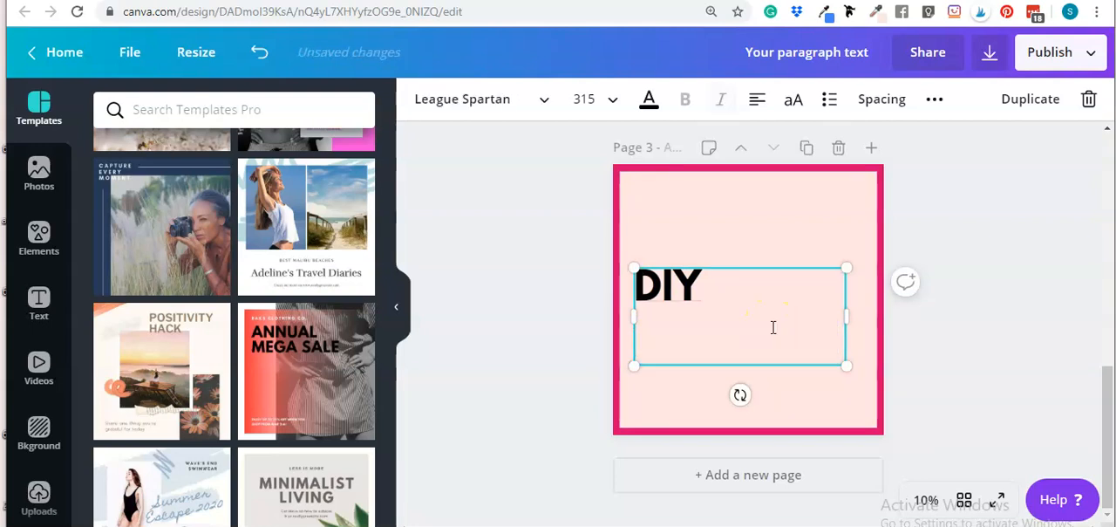
key("BackSpace")
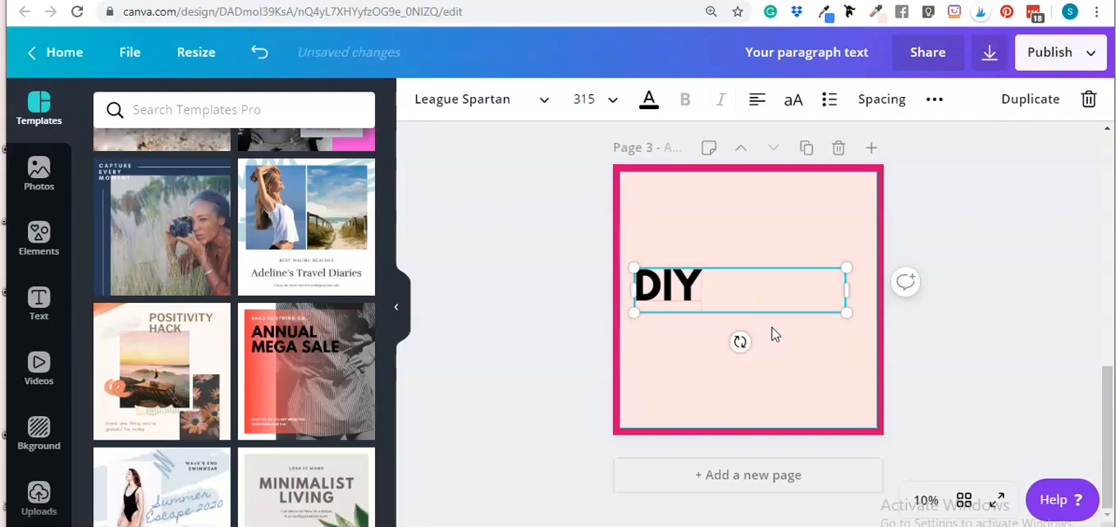
Rewrite the heading as "D-I-Y", "YOUR" and "BRAND" on three lines
key("Return")
key("BackSpace")
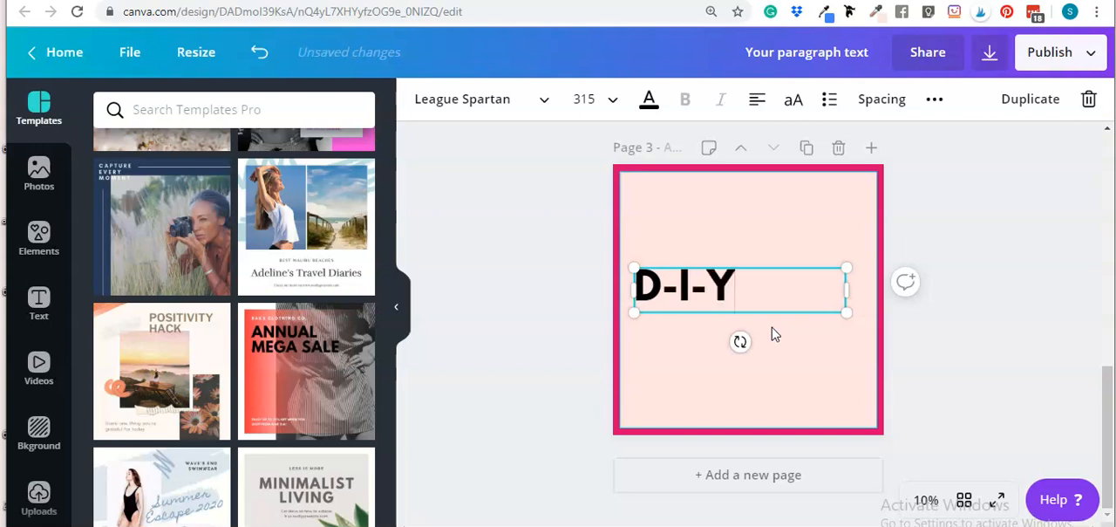
key("Return")
type("Y")
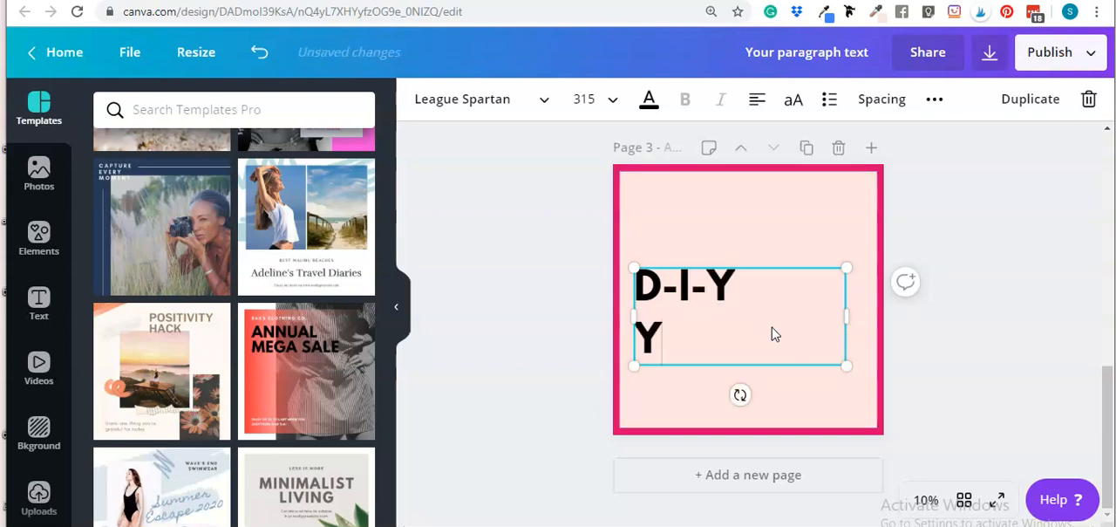
type("OUR")
key("Return")
type("BRAND")
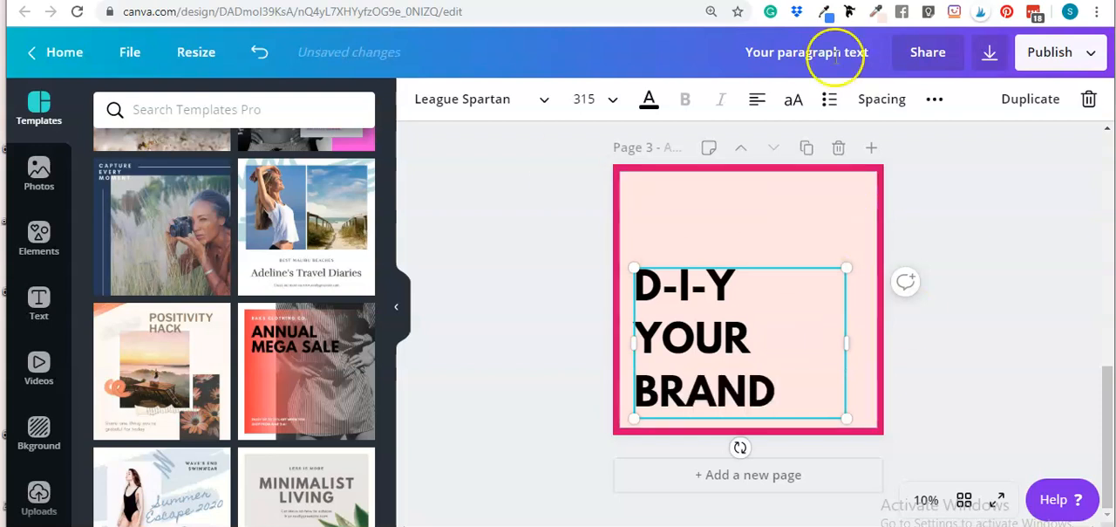
Set the heading's font size to 400
left_click(589, 99)
type("400")
key("Return")
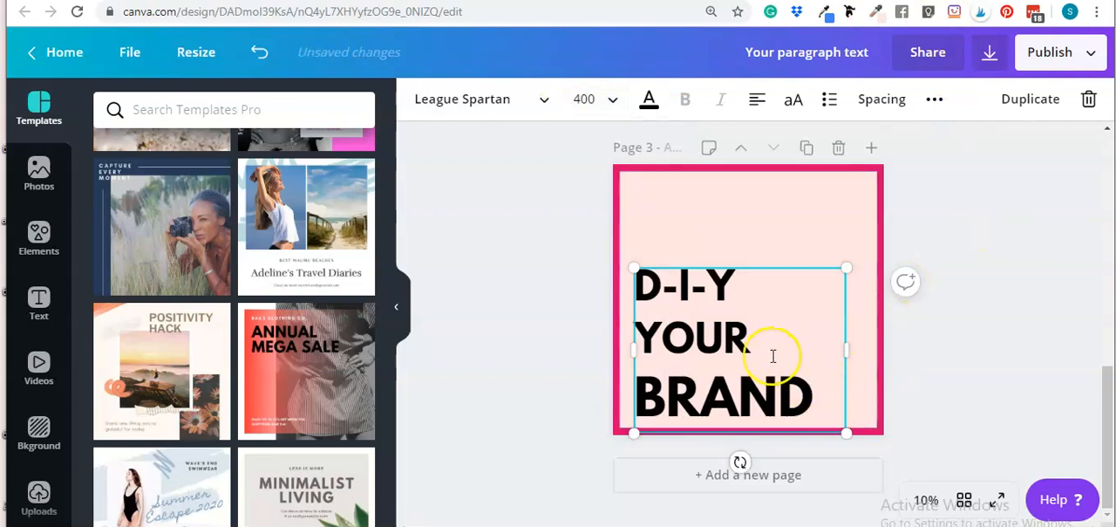
Set the "D-I-Y" and "YOUR" lines of the heading to font size 400
double_click(718, 333)
left_click_drag(748, 328, 647, 283)
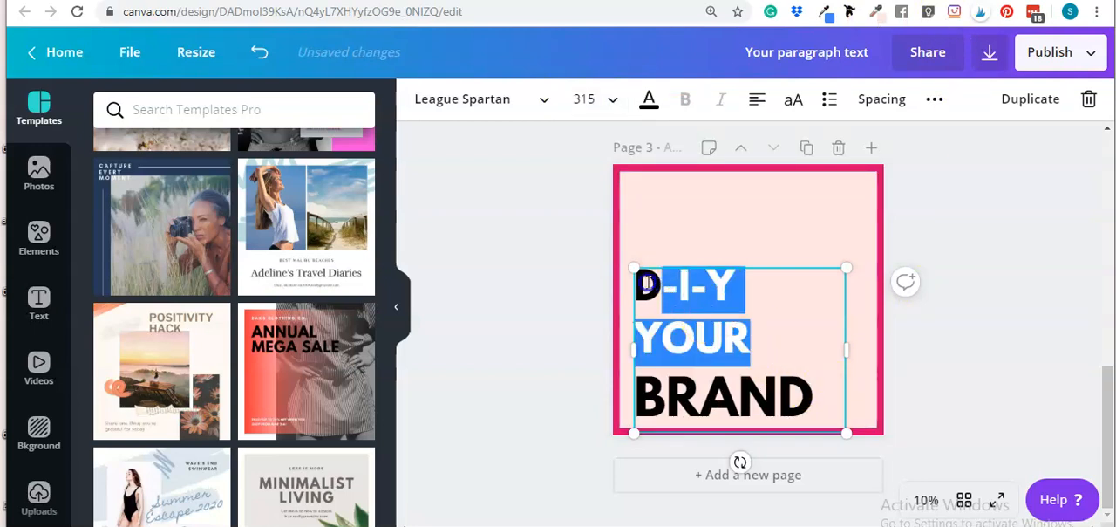
left_click(599, 98)
type("40")
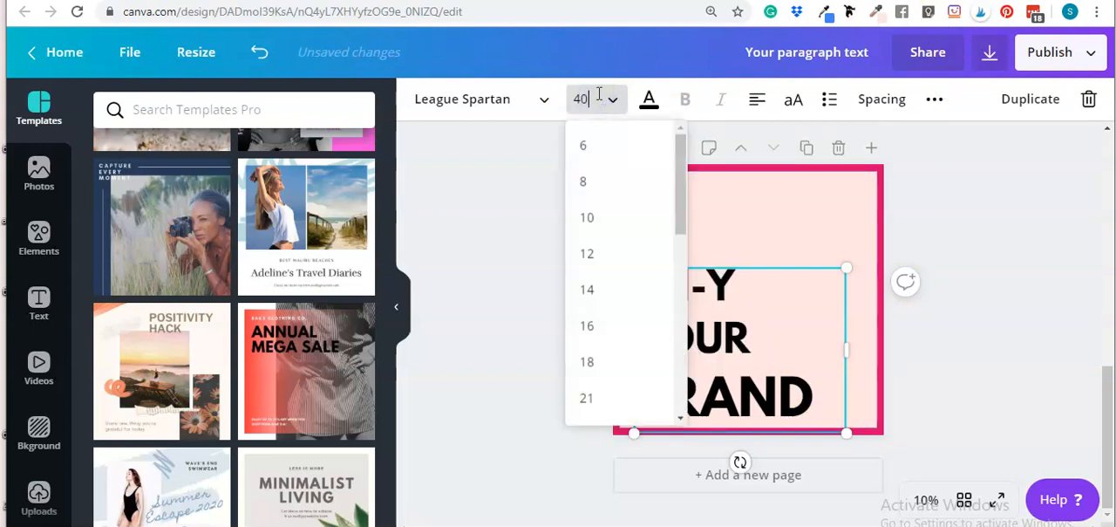
type("0")
key("Return")
left_click(1011, 224)
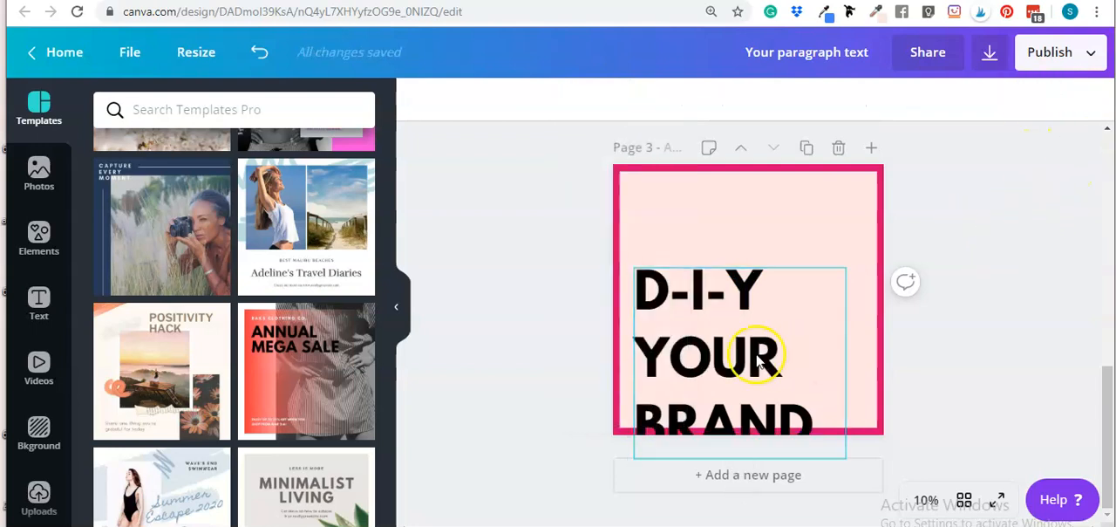
Tighten the heading's line spacing
left_click(747, 344)
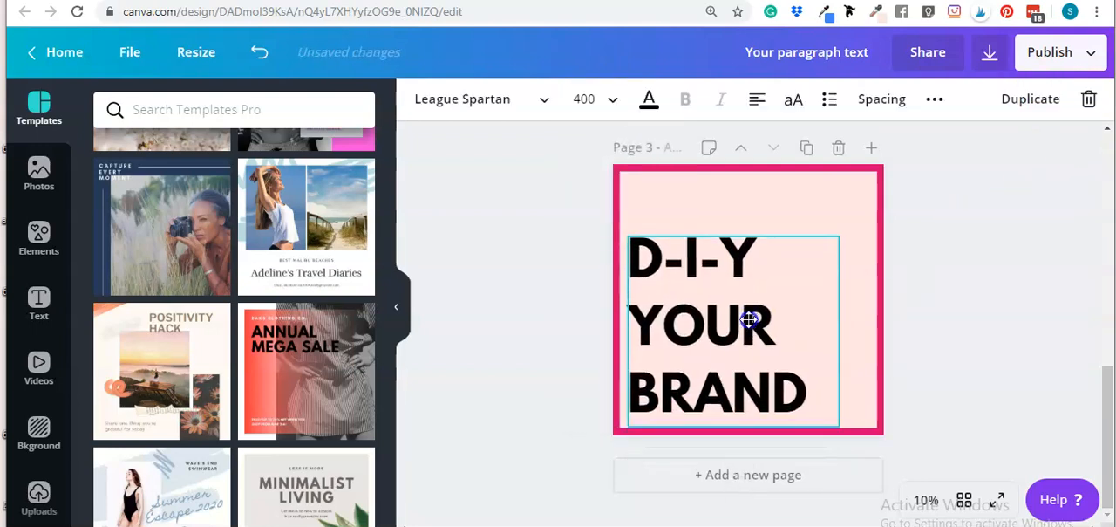
left_click(882, 100)
left_click_drag(978, 188, 963, 186)
left_click(979, 309)
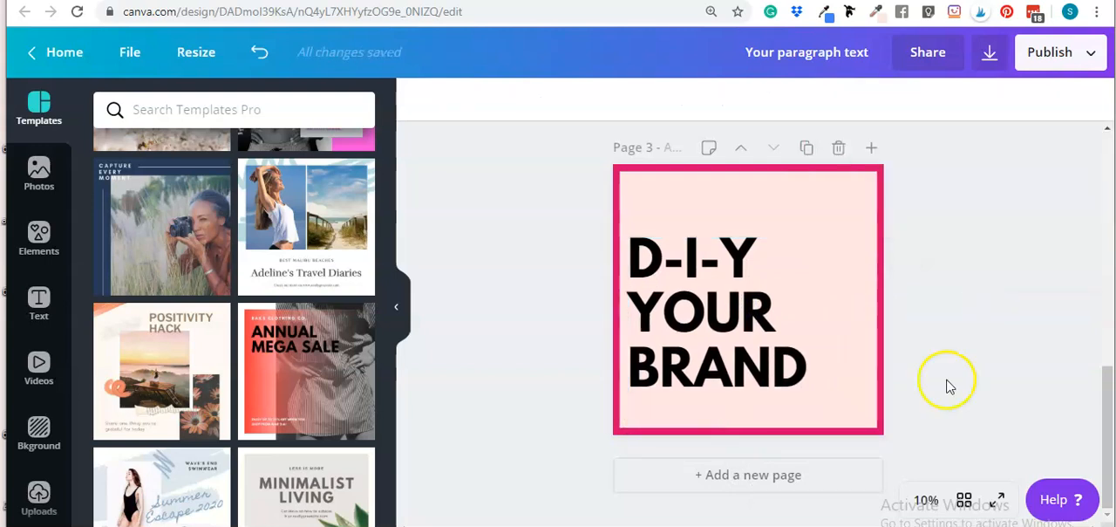
Move the heading slightly lower on the page
left_click_drag(731, 309, 733, 330)
left_click(995, 307)
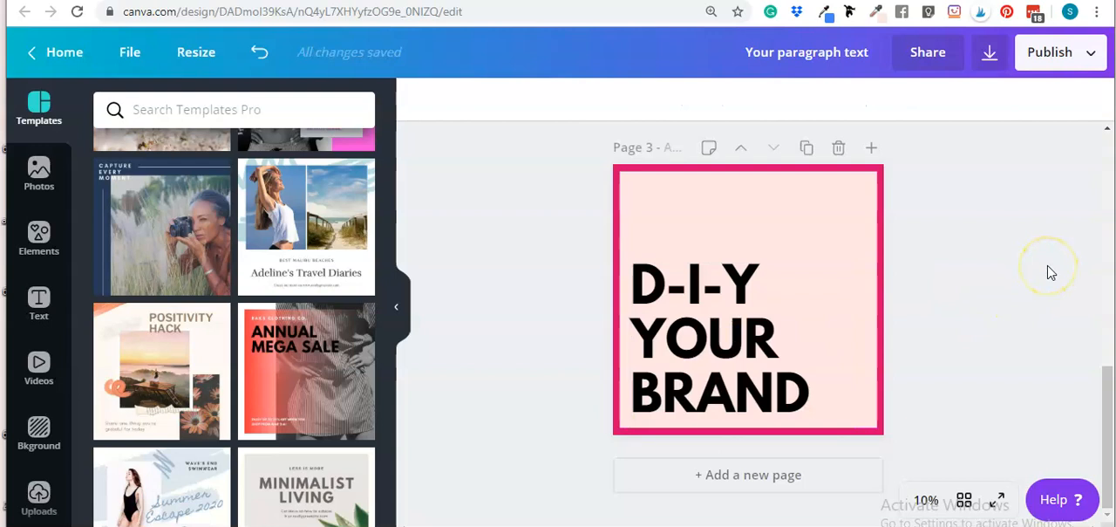
mouse_move(750, 329)
left_mouse_down()
mouse_move(748, 242)
mouse_move(752, 333)
mouse_move(748, 323)
left_mouse_up()
left_click(1049, 202)
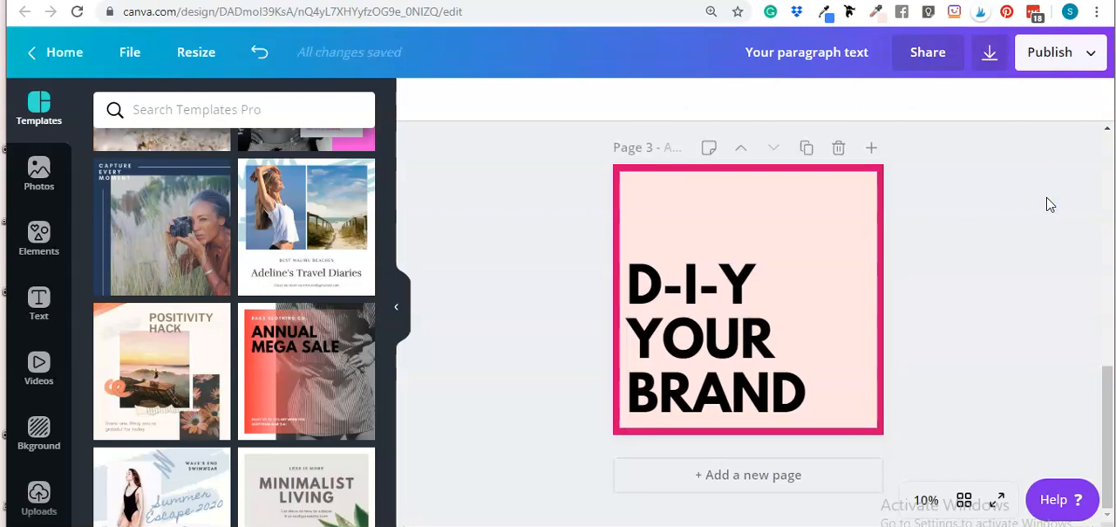
scroll(1027, 212, "up", 2)
scroll(1027, 212, "down", 2)
scroll(1020, 189, "up", 1)
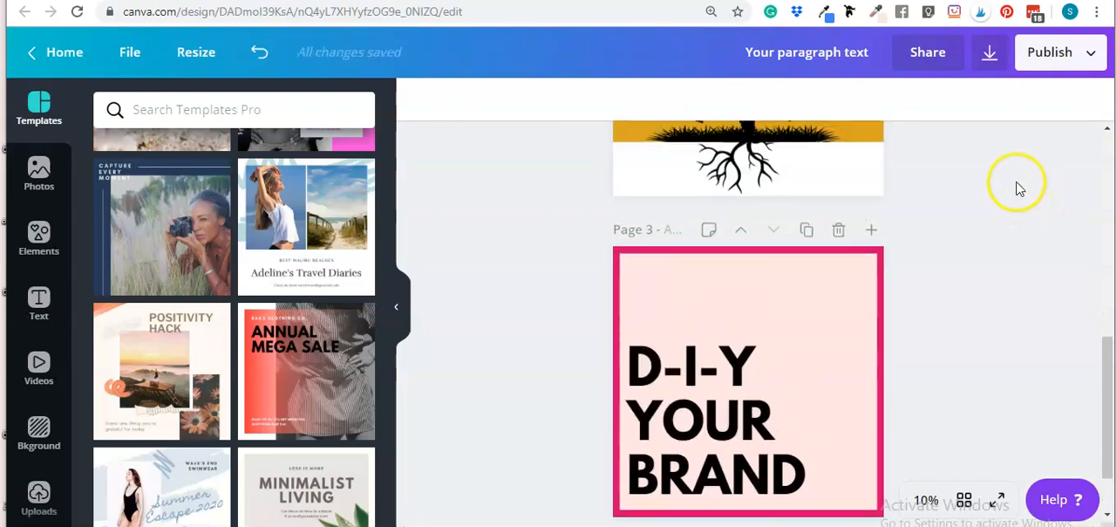
scroll(1052, 294, "up", 1)
scroll(844, 366, "down", 2)
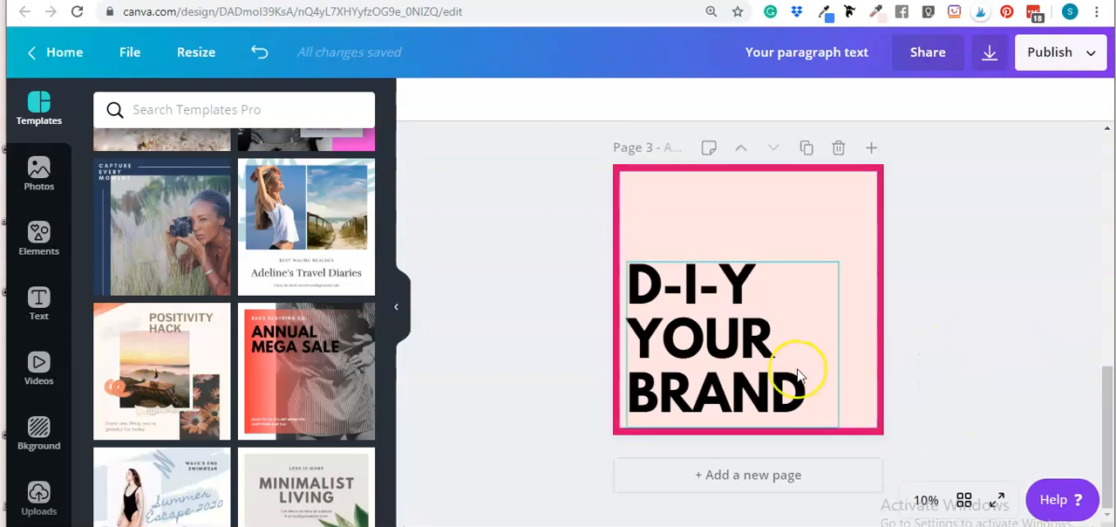
Delete the blush panel from page 3, leaving the magenta background
left_click(748, 345)
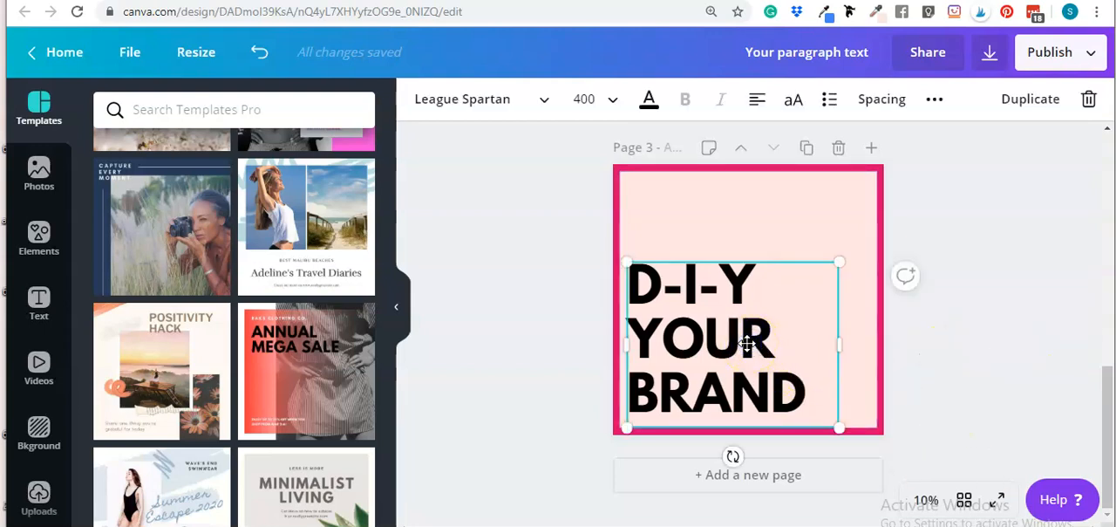
left_click(953, 225)
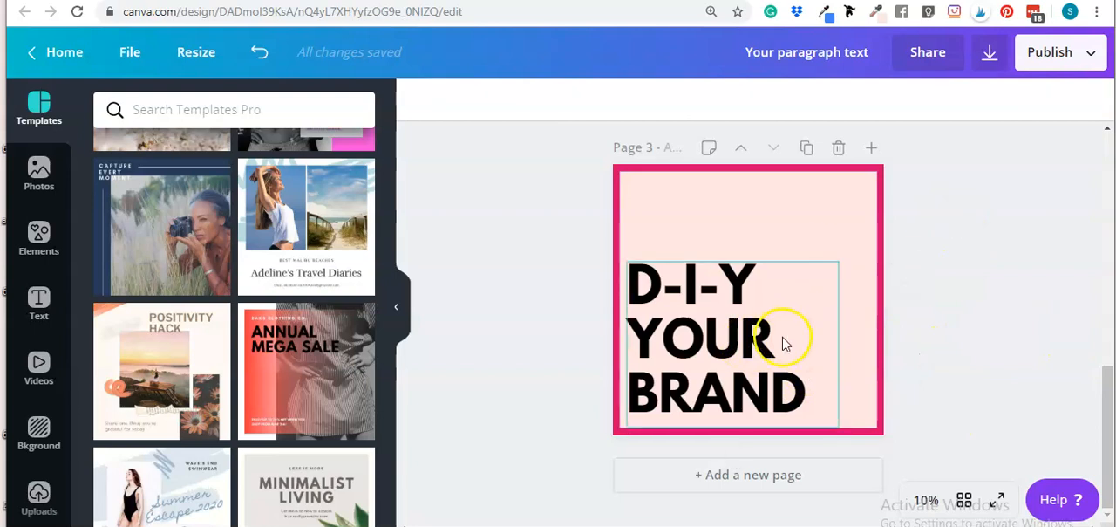
left_click(783, 343)
left_click(954, 229)
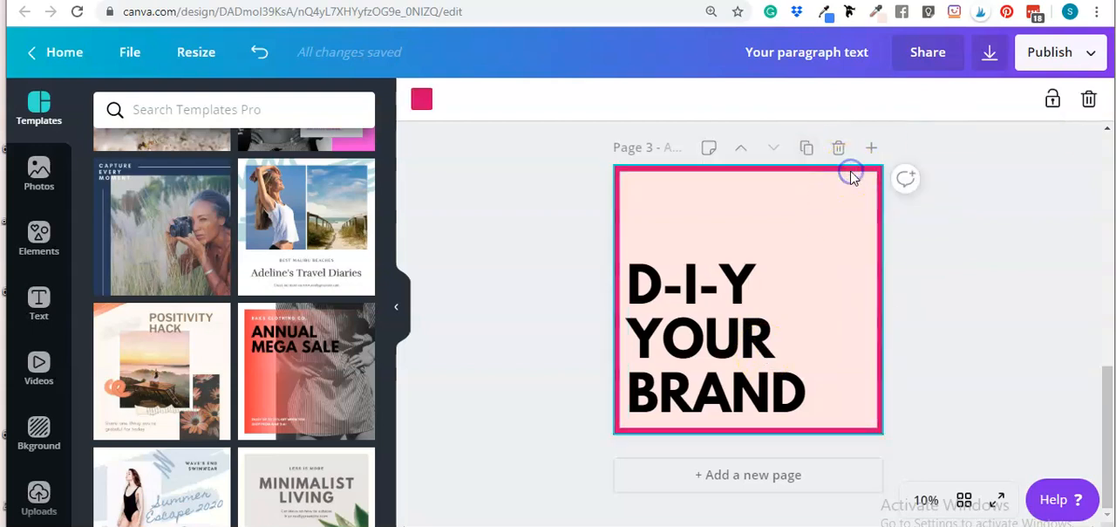
left_click(854, 203)
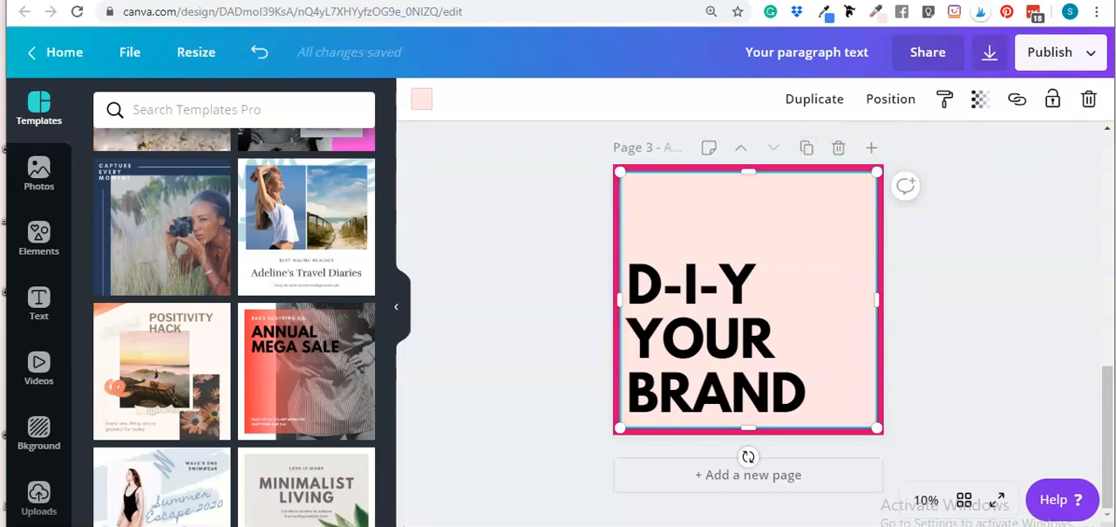
left_click(1087, 99)
Change the heading's text colour to white
left_click(823, 323)
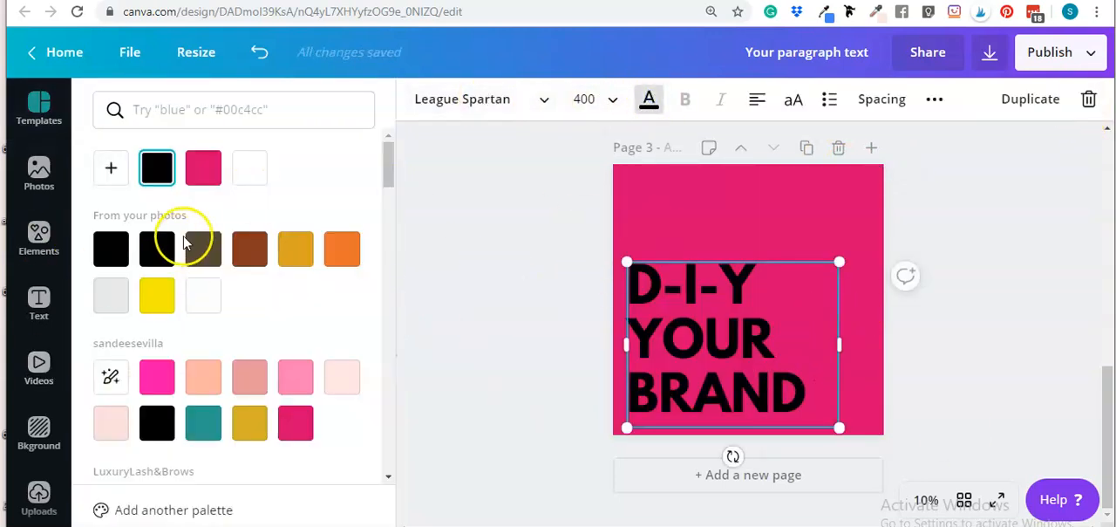
left_click(250, 167)
left_click(925, 249)
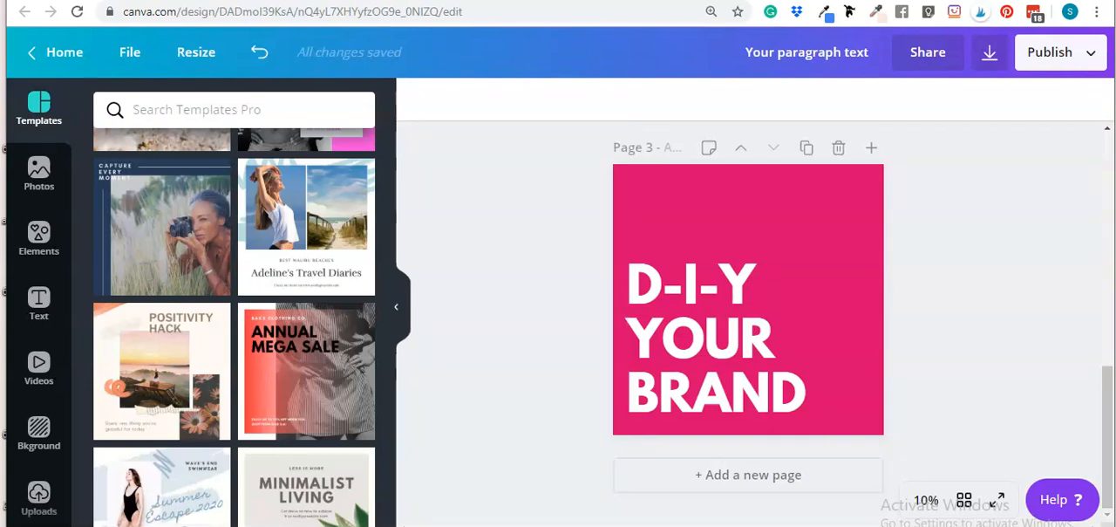
Switch to the Snappa blog post on podcast cover art and read its design tips
left_click(489, 1)
scroll(507, 211, "up", 14)
scroll(485, 190, "up", 15)
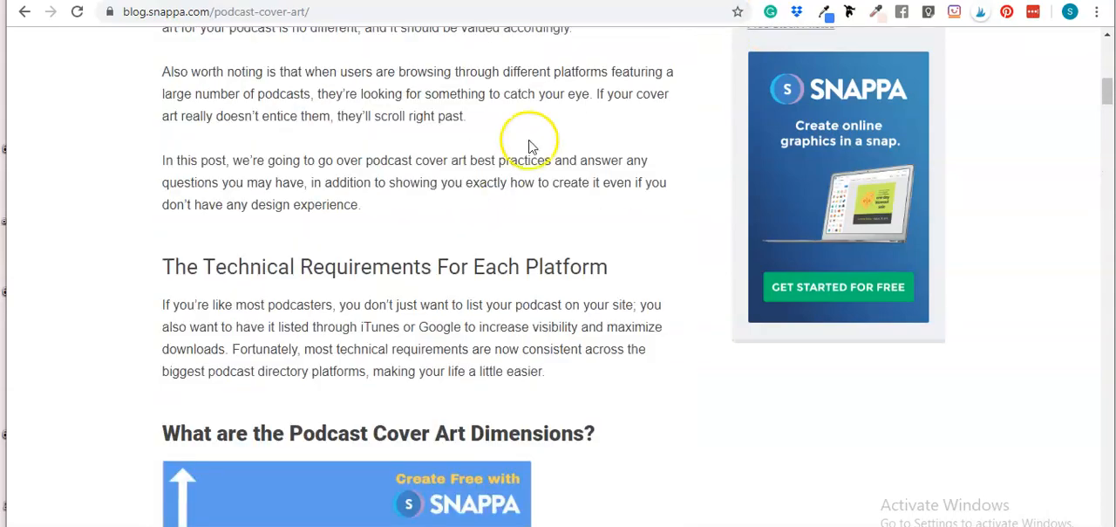
scroll(436, 331, "down", 8)
scroll(448, 373, "down", 10)
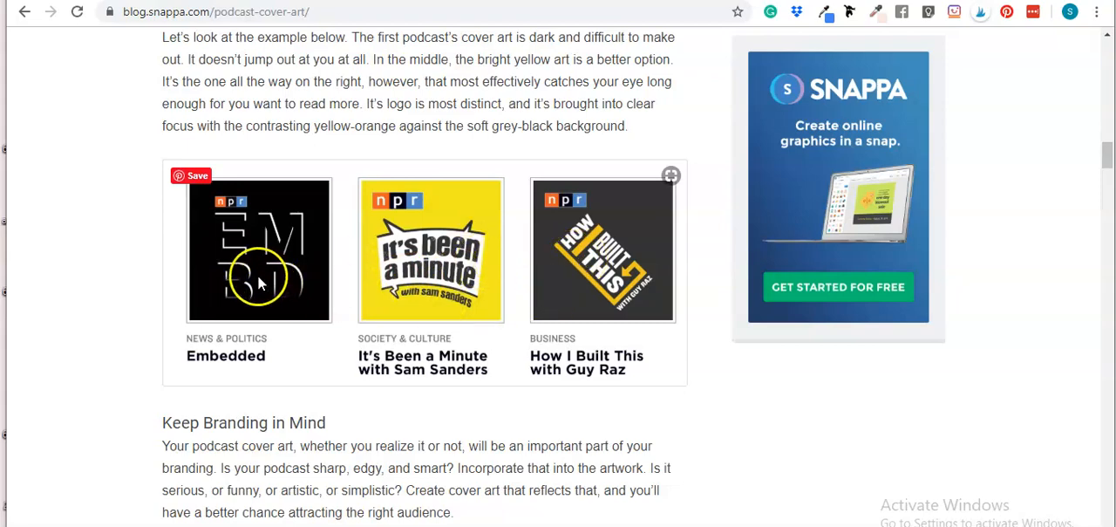
scroll(479, 261, "down", 6)
scroll(478, 328, "down", 7)
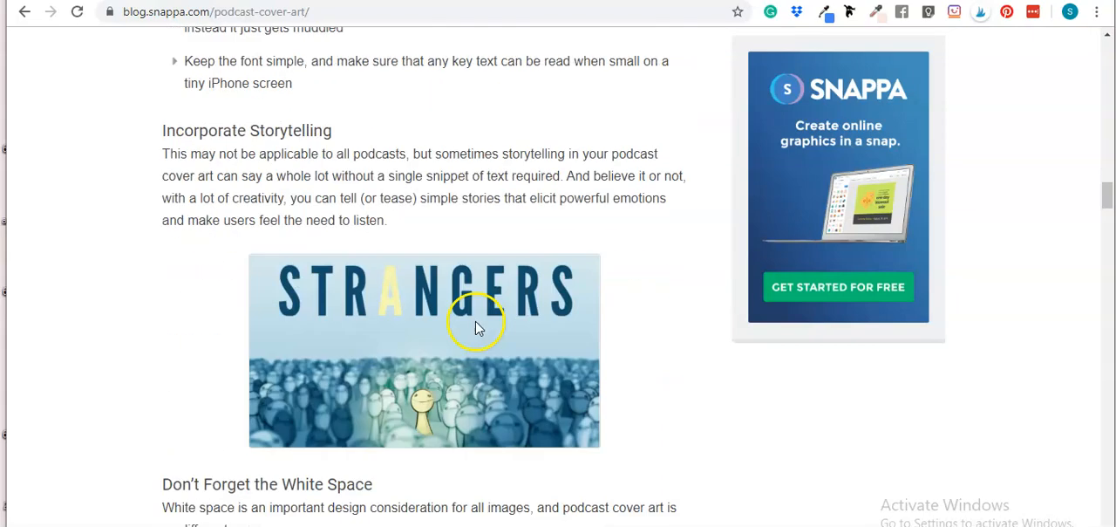
scroll(441, 277, "up", 15)
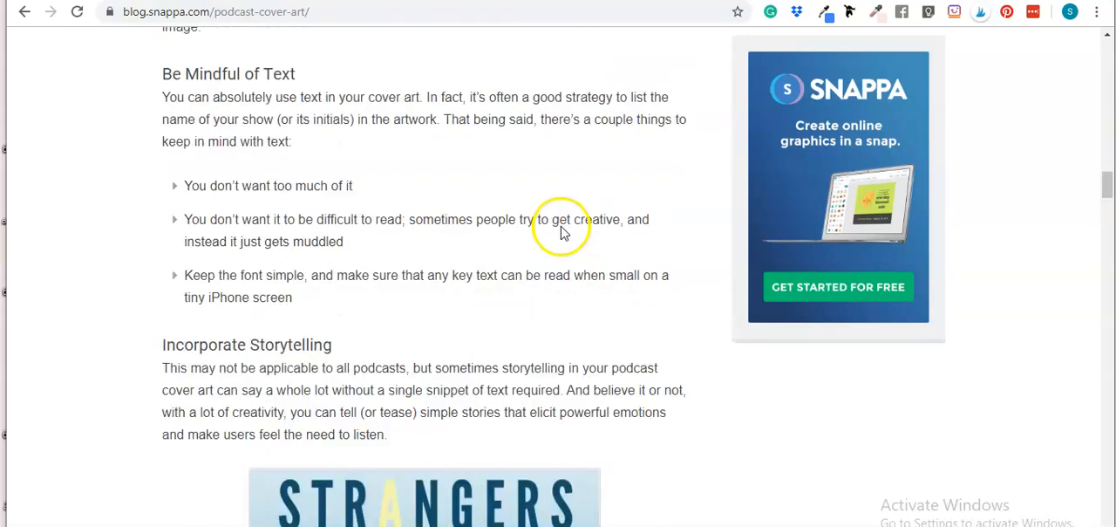
scroll(563, 287, "down", 6)
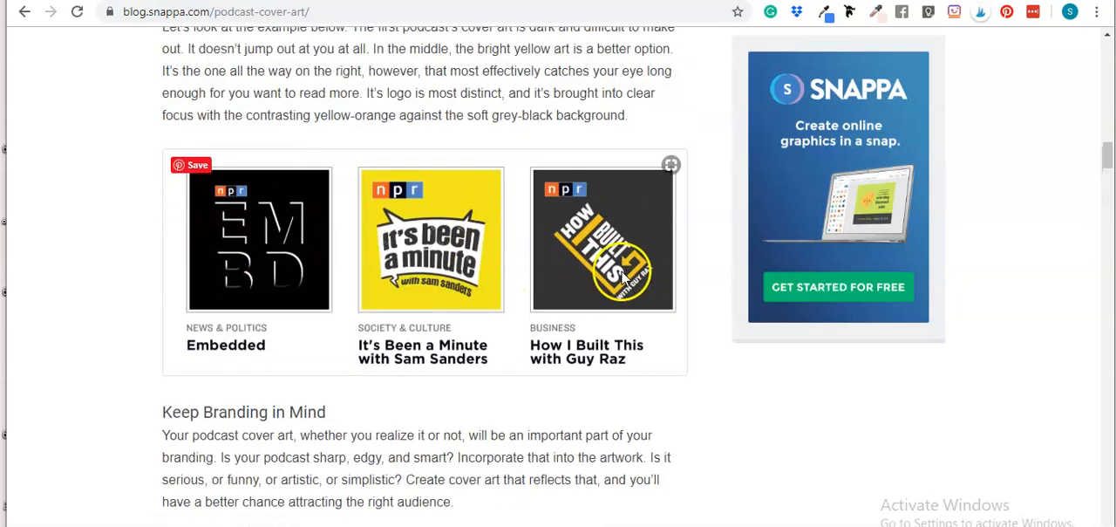
scroll(560, 229, "down", 10)
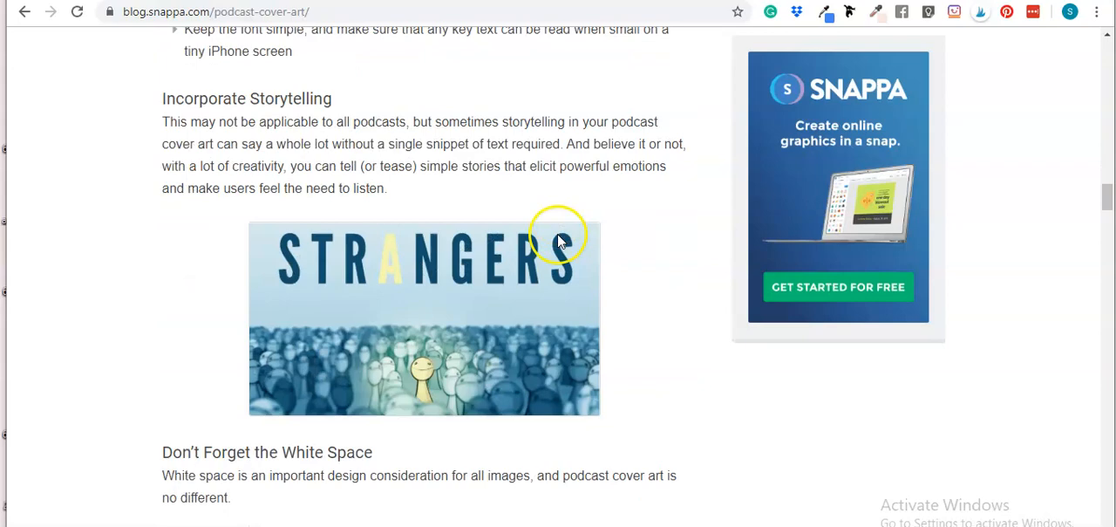
scroll(454, 237, "up", 2)
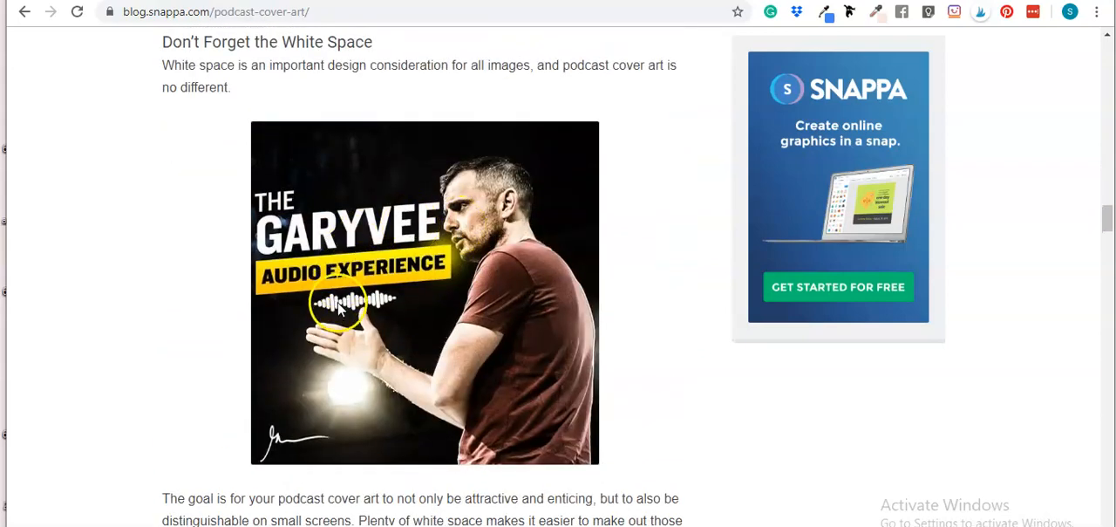
scroll(375, 347, "down", 1)
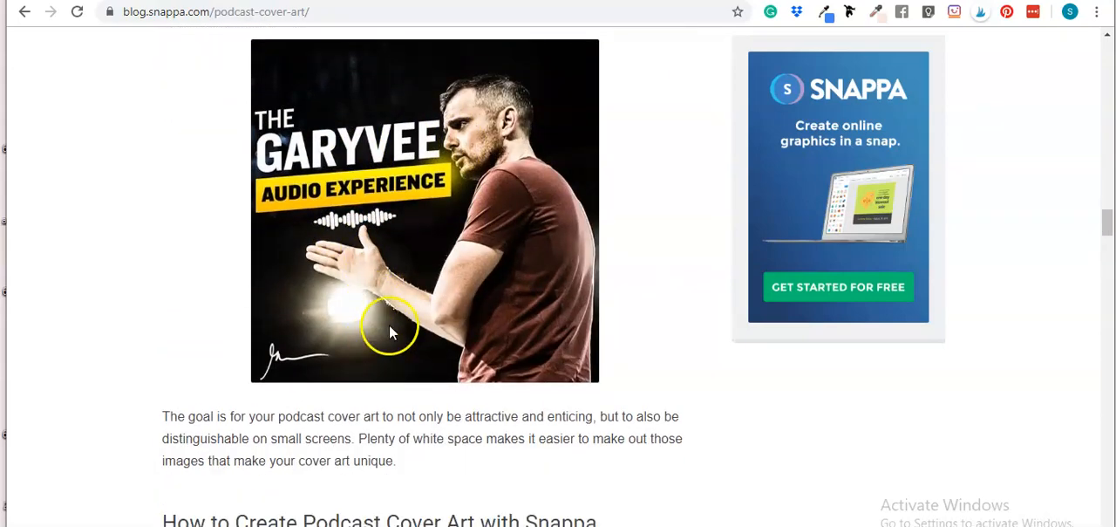
scroll(384, 340, "down", 11)
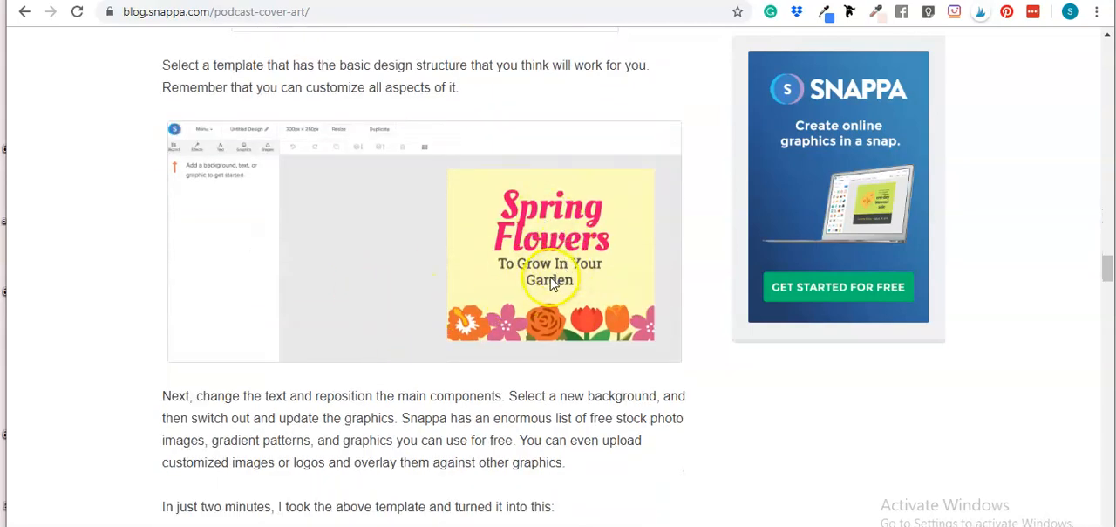
scroll(583, 324, "down", 5)
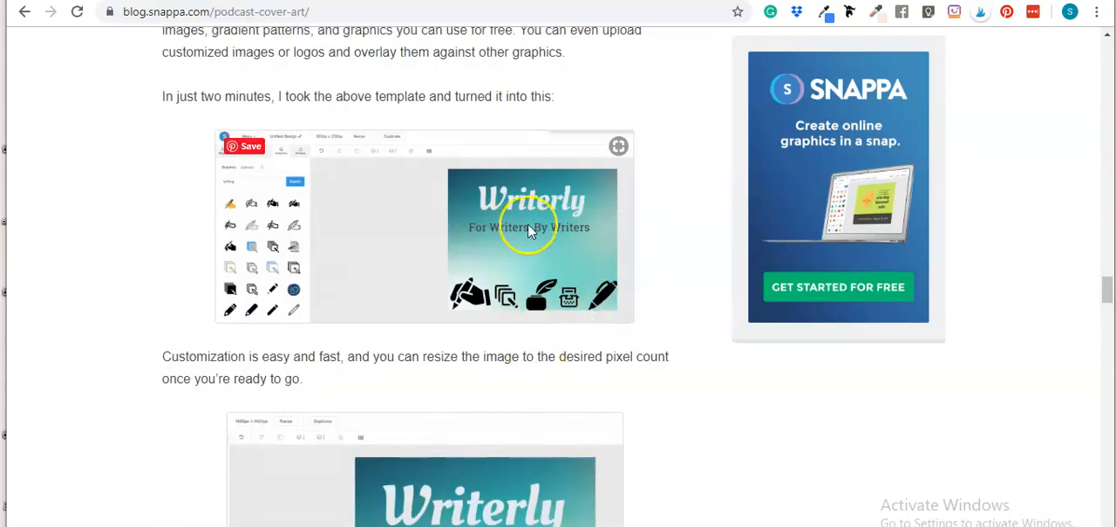
Scroll through the blog post's examples of podcast cover art
scroll(480, 250, "down", 4)
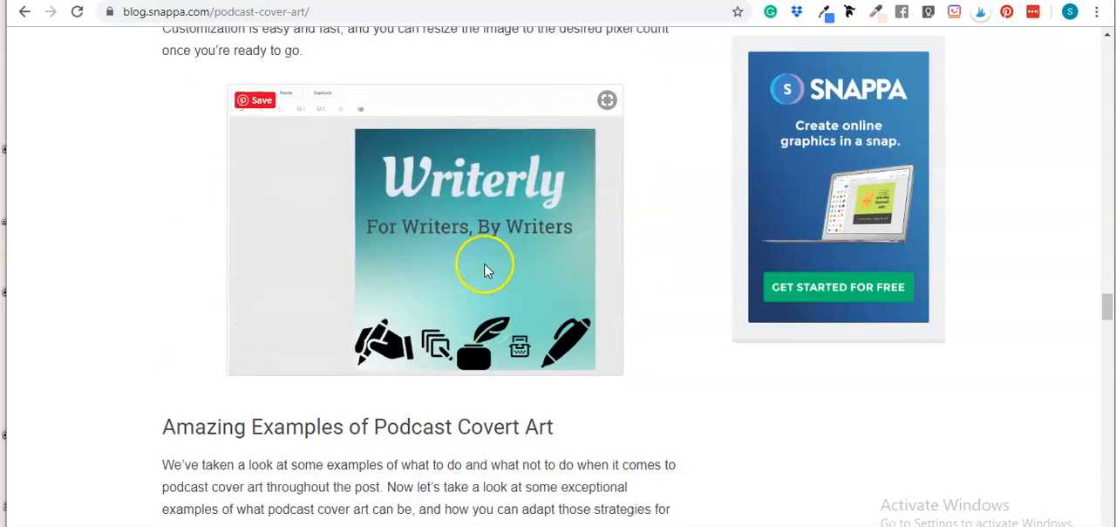
scroll(486, 271, "down", 1)
scroll(486, 280, "up", 1)
scroll(489, 288, "down", 6)
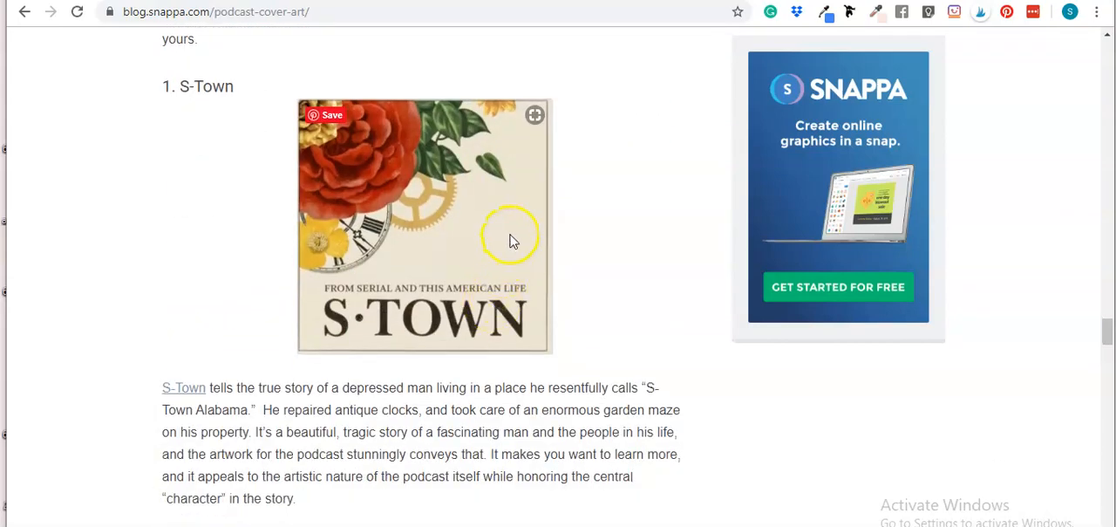
scroll(390, 273, "down", 8)
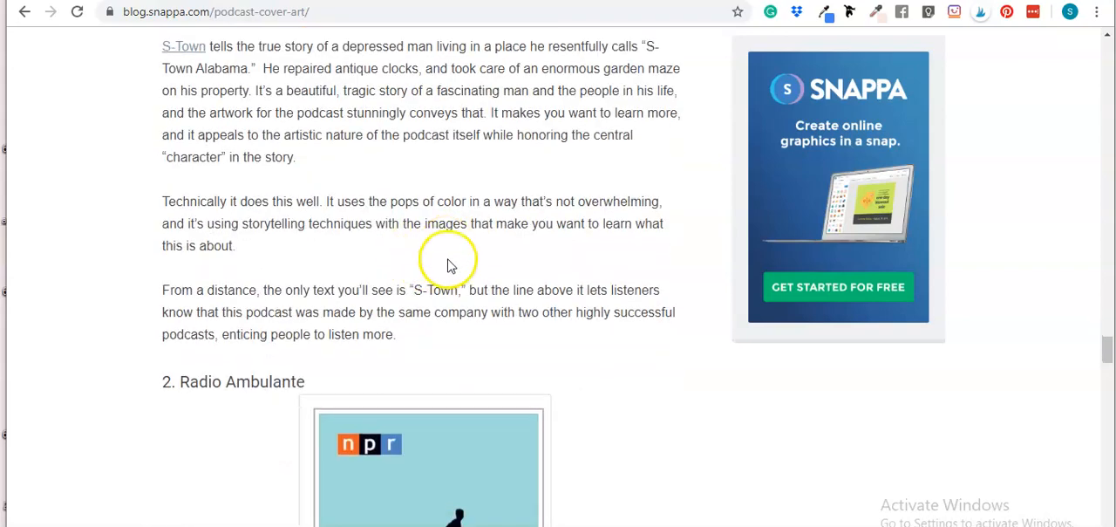
scroll(416, 259, "down", 6)
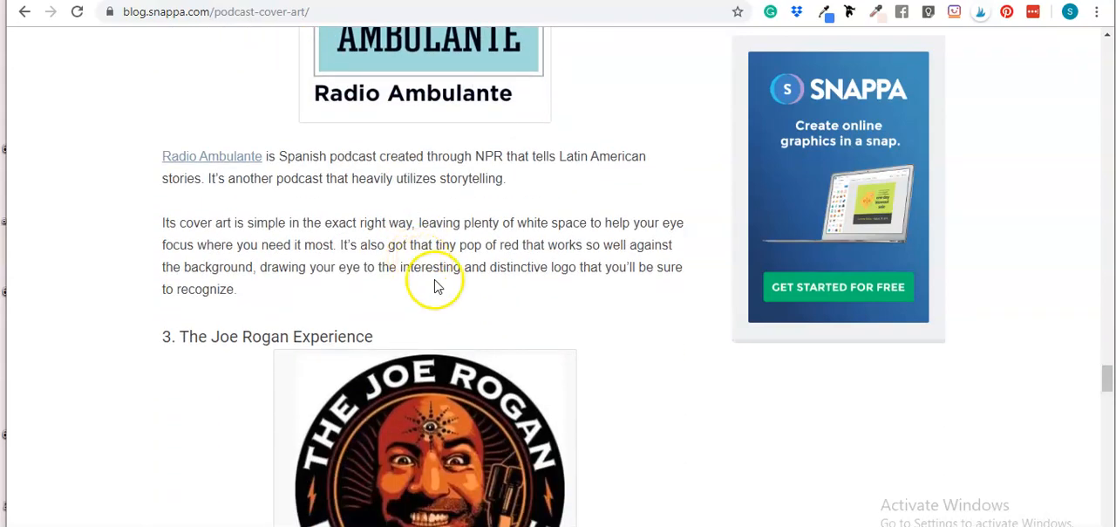
scroll(455, 291, "down", 8)
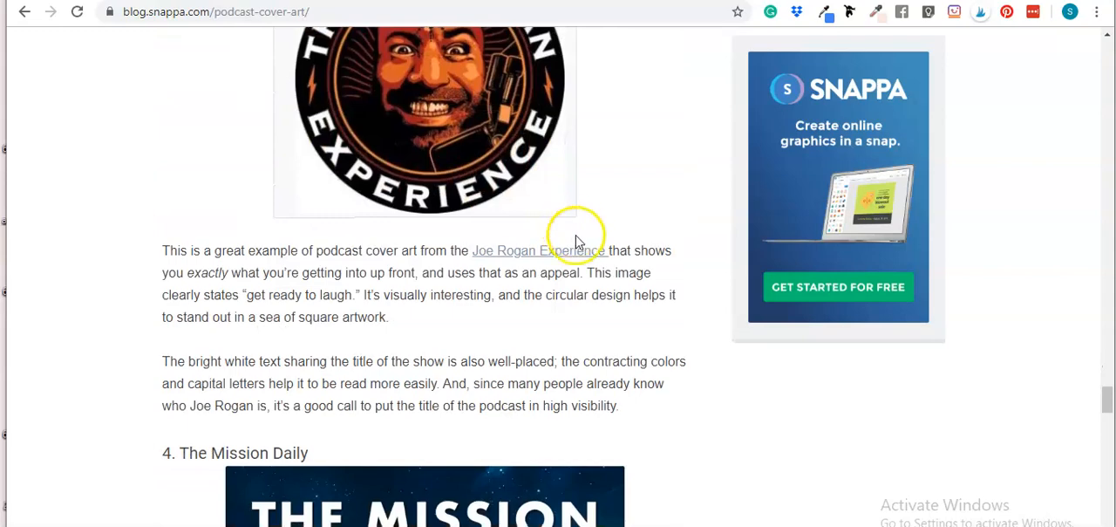
scroll(522, 265, "up", 2)
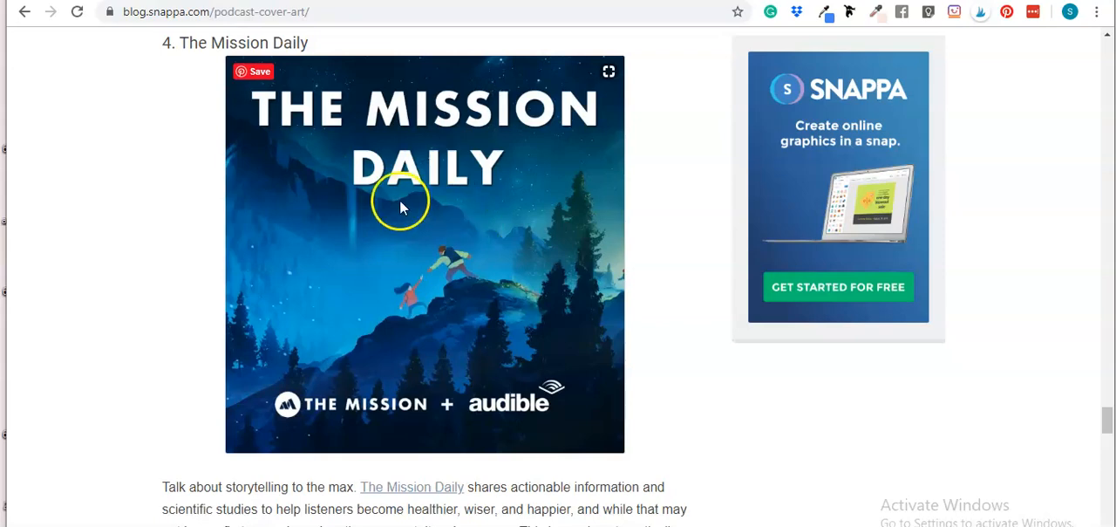
scroll(465, 282, "down", 1)
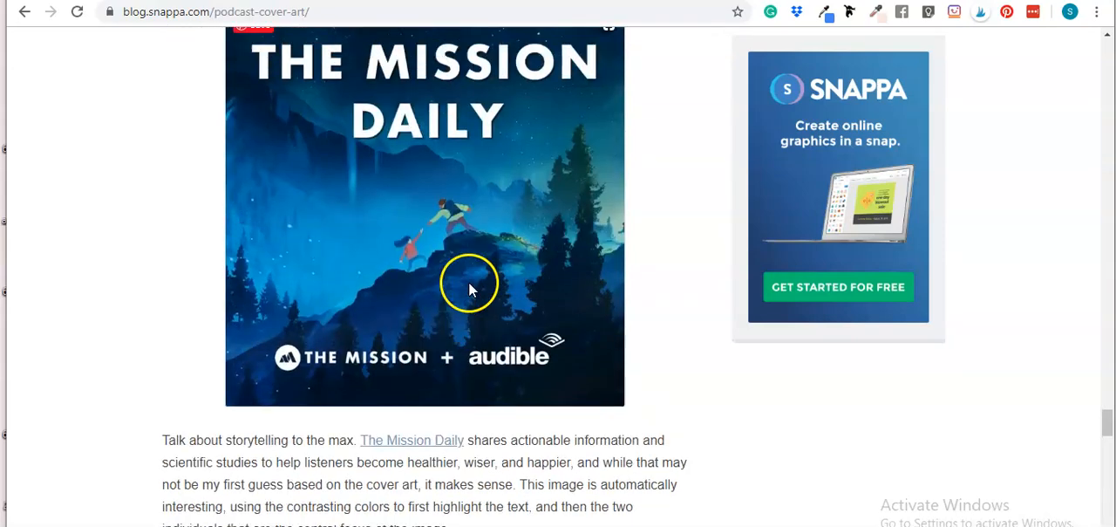
scroll(466, 291, "up", 2)
scroll(466, 297, "down", 5)
scroll(467, 300, "down", 2)
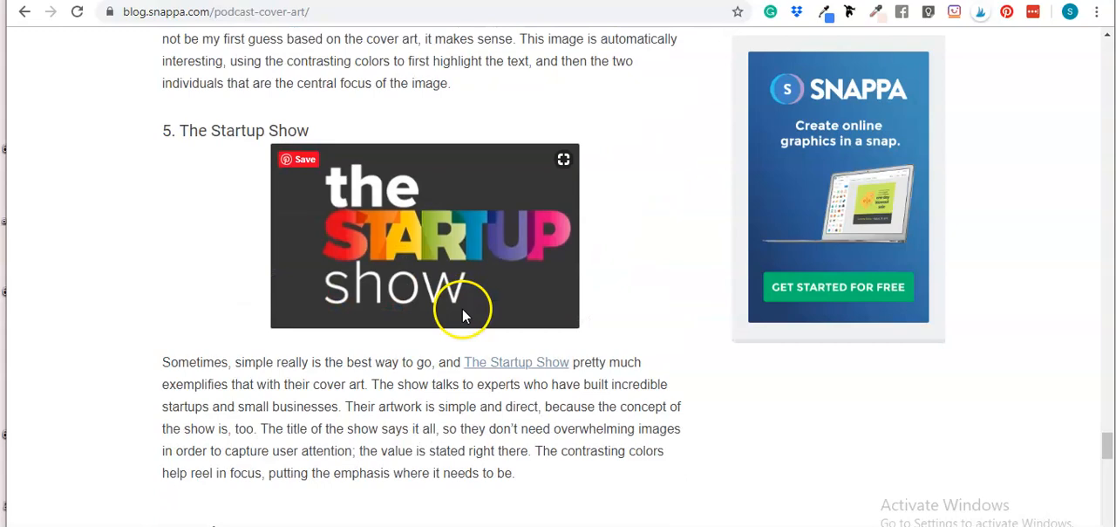
scroll(451, 293, "down", 10)
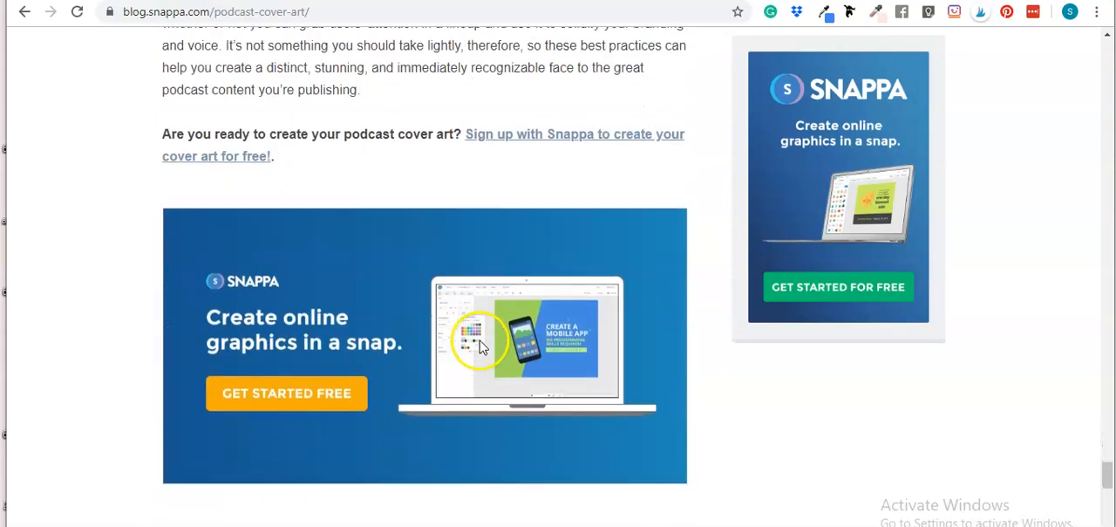
scroll(482, 352, "up", 7)
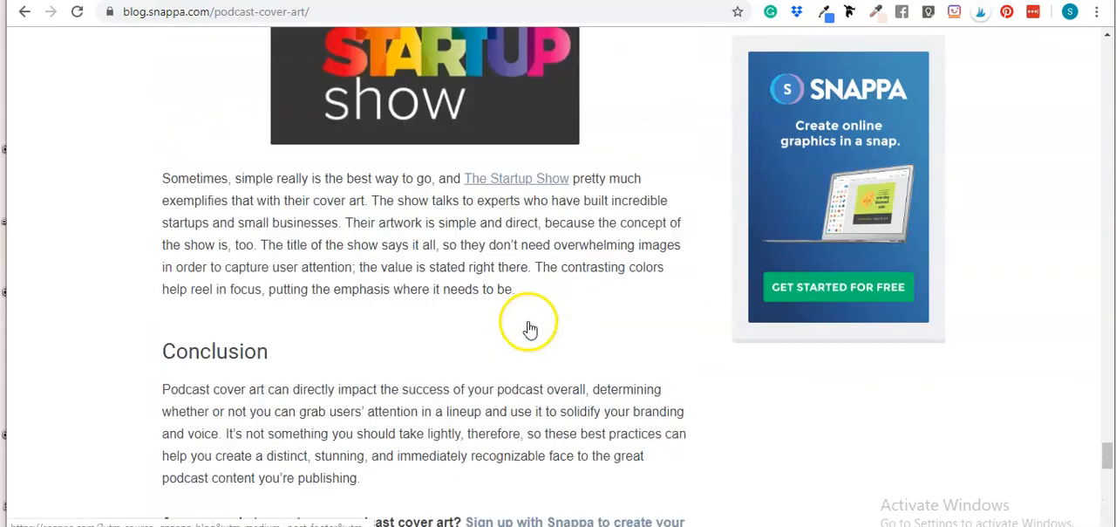
Start a new Instagram Post design from the Canva home page
scroll(528, 323, "down", 12)
scroll(693, 88, "up", 12)
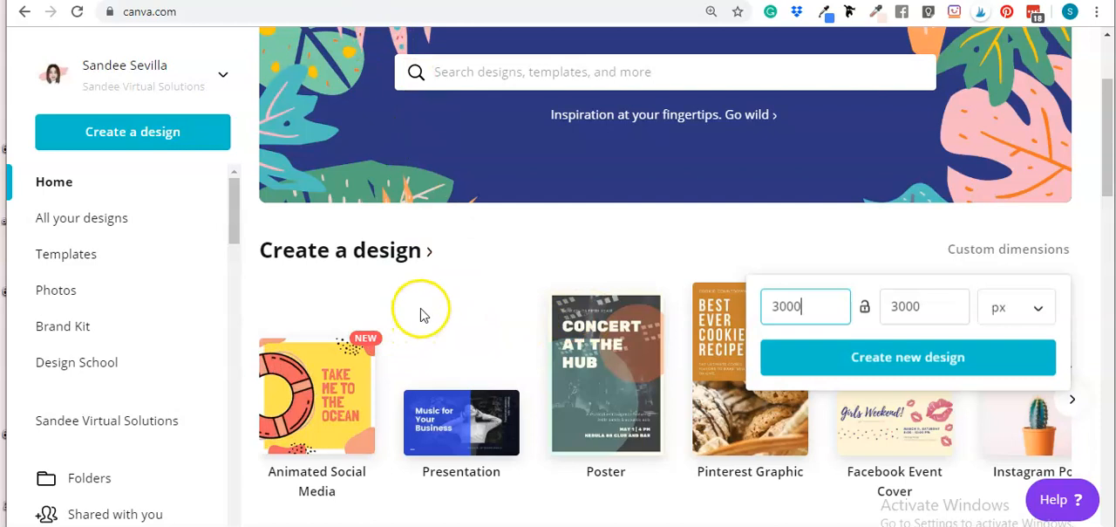
left_click(499, 243)
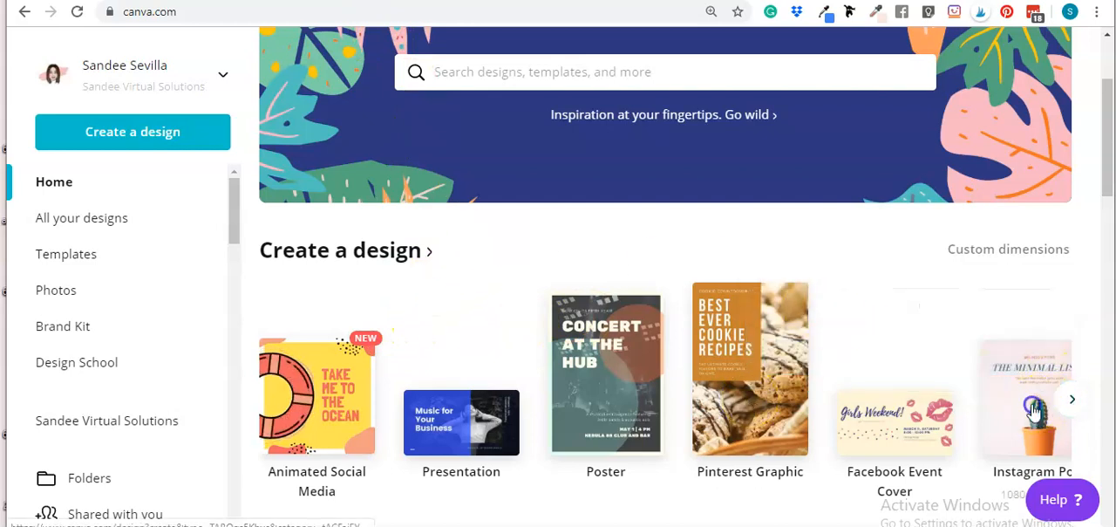
left_click(1006, 411)
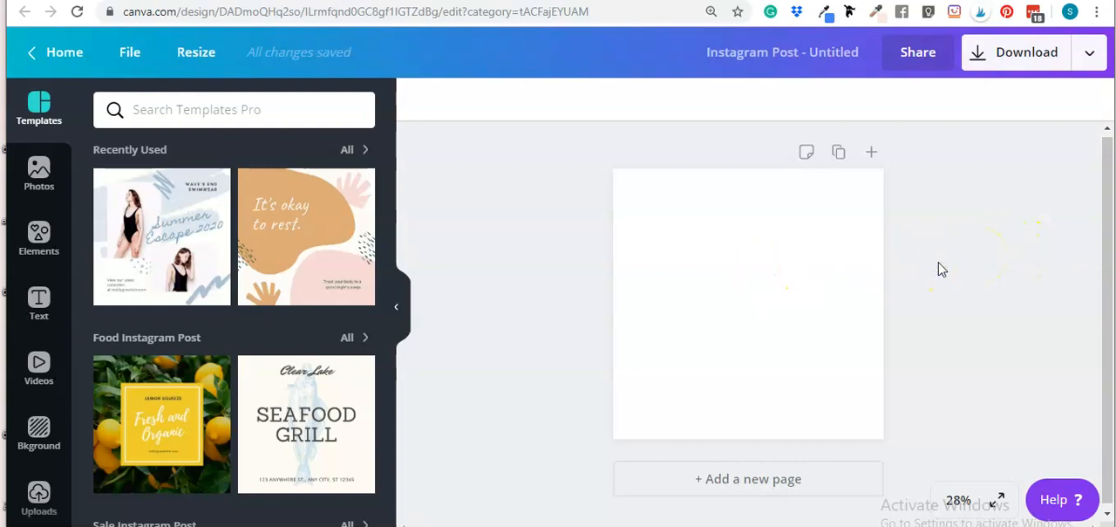
Fill the new design's background with the magenta brand colour
left_click(721, 279)
left_click(421, 103)
left_click(304, 307)
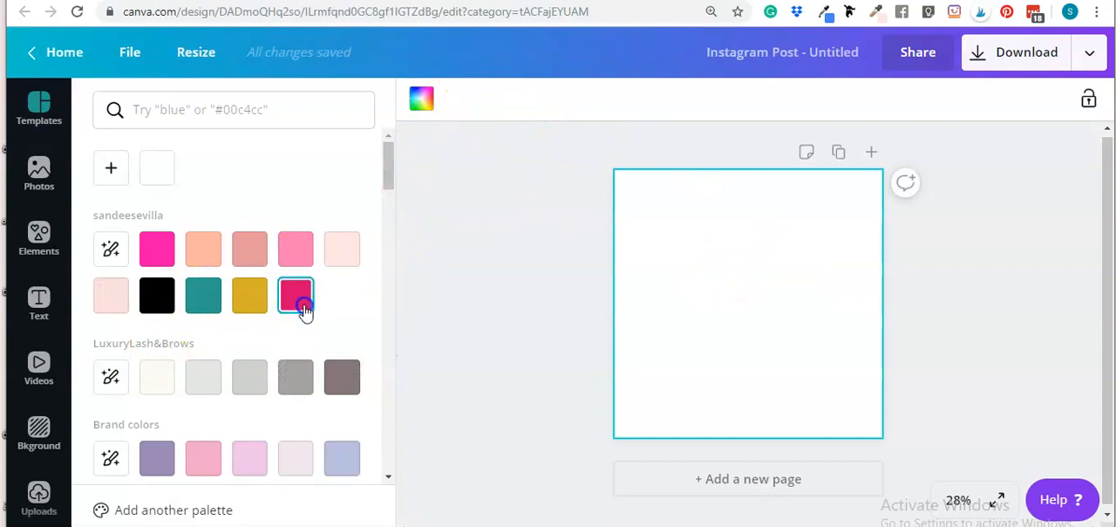
left_click(972, 279)
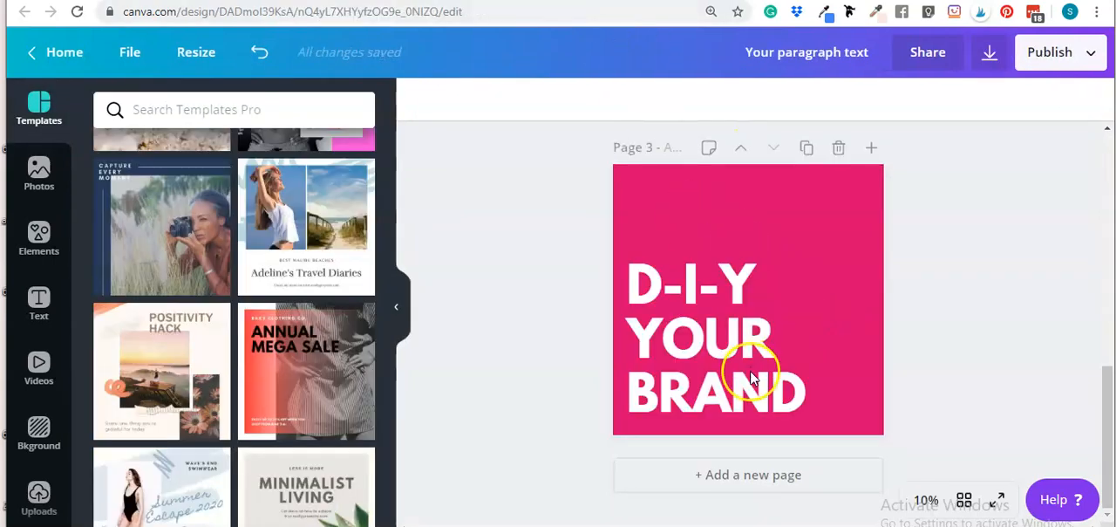
left_click(750, 374)
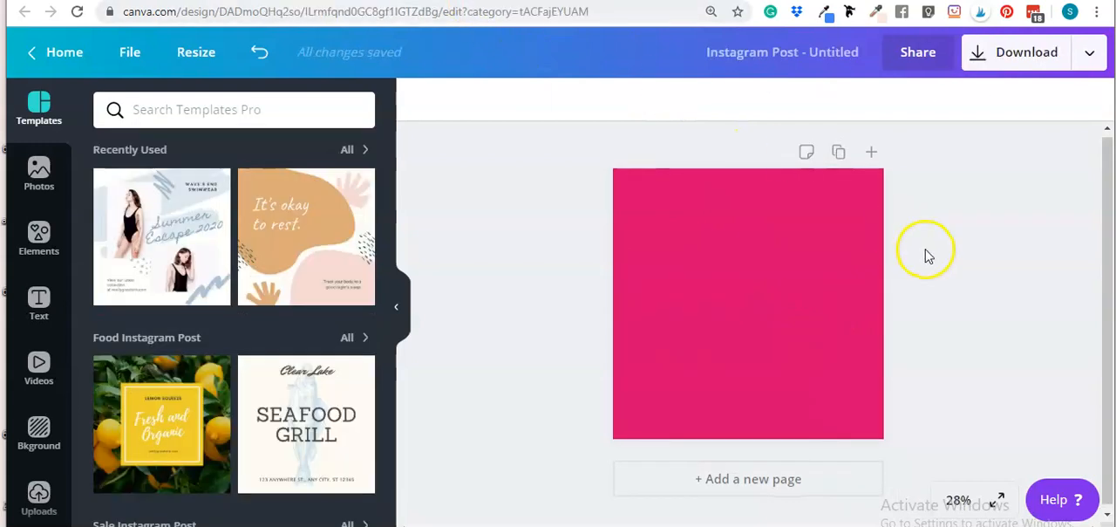
Add a text box on the page and replace its placeholder with D I Y YOUR BRAND
left_click(731, 341)
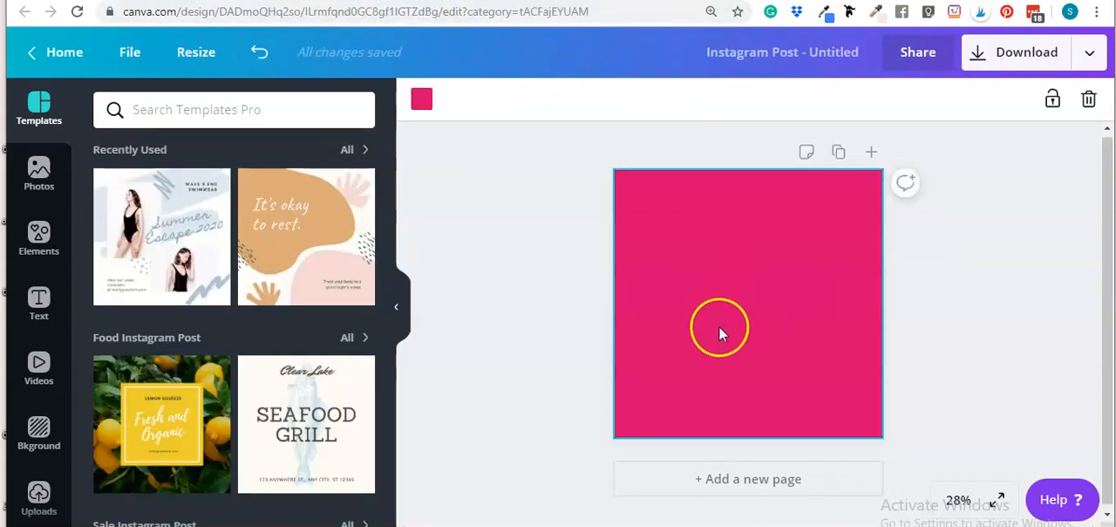
key("t")
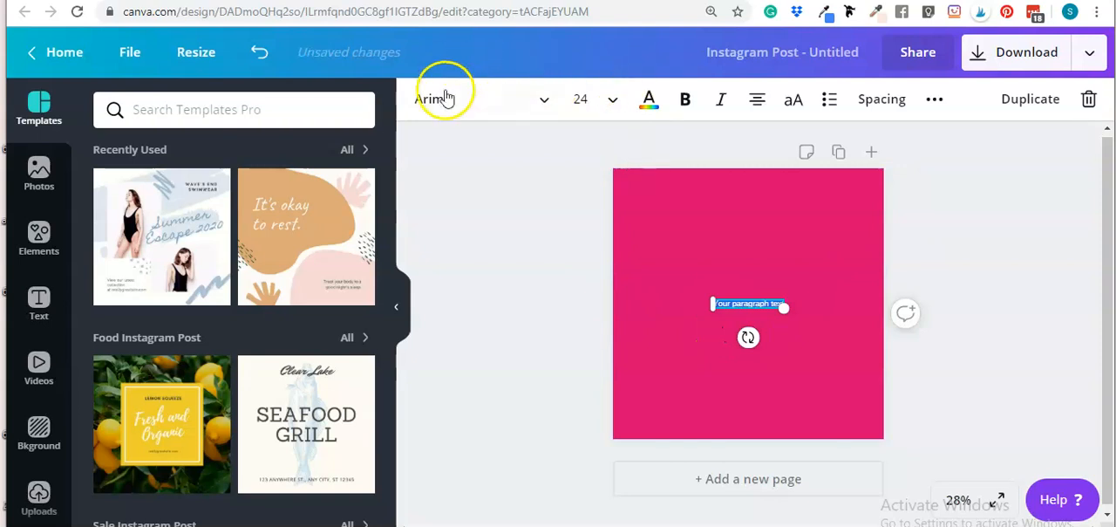
left_click(734, 308)
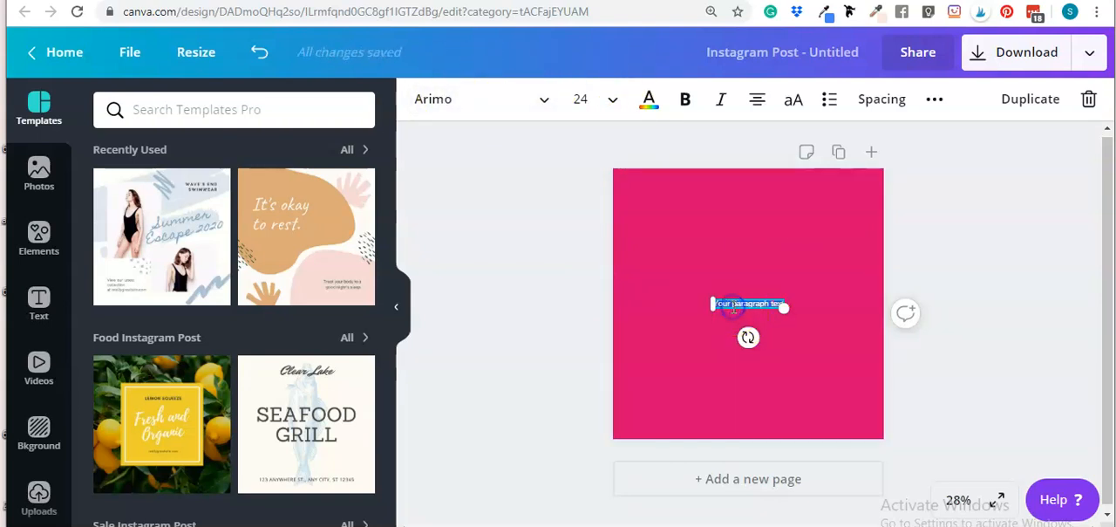
key("BackSpace")
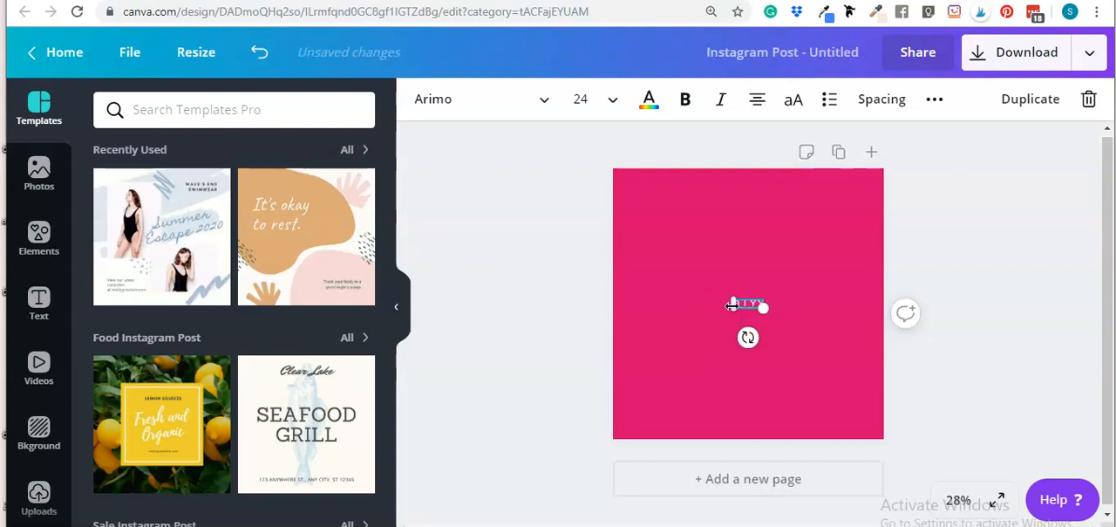
type("ONLY YOUR BRAND")
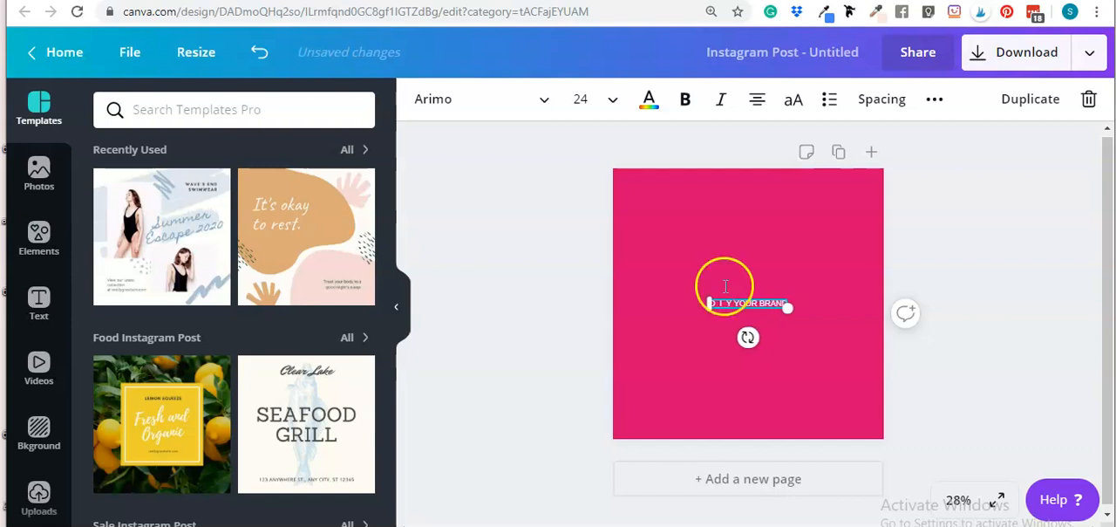
Set the text's font to League Spartan and its size to 48
left_click(436, 99)
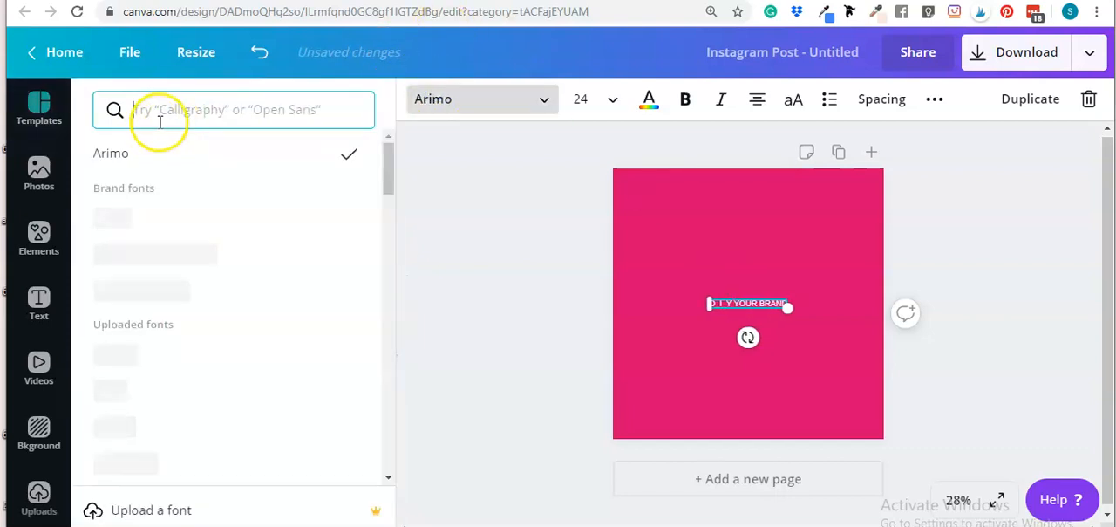
type("lea")
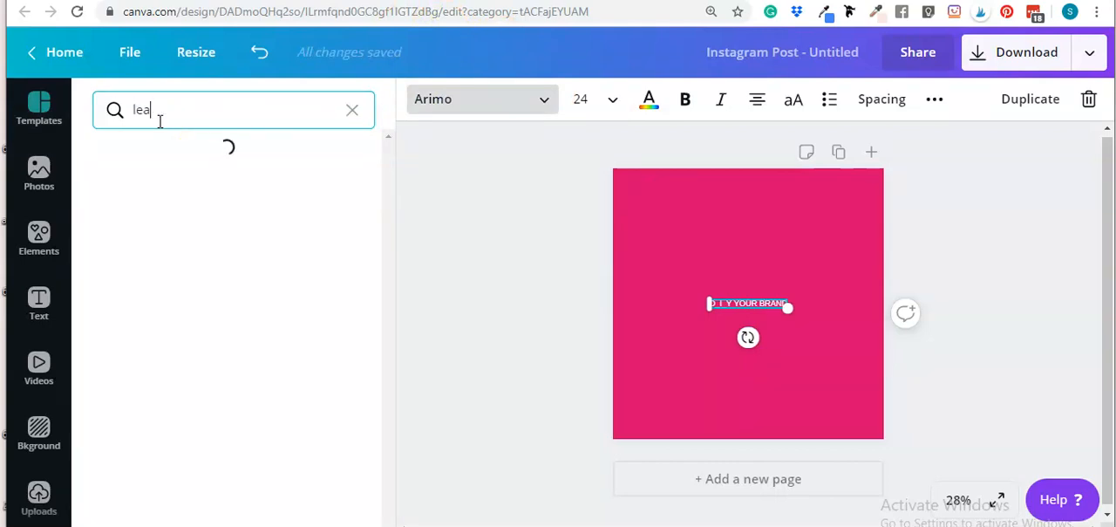
left_click(149, 232)
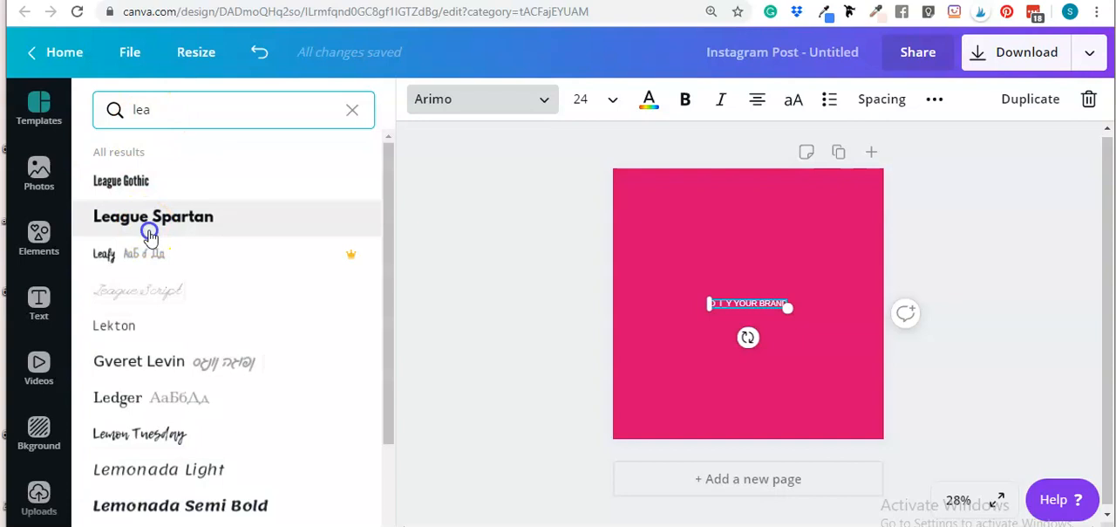
left_click(613, 101)
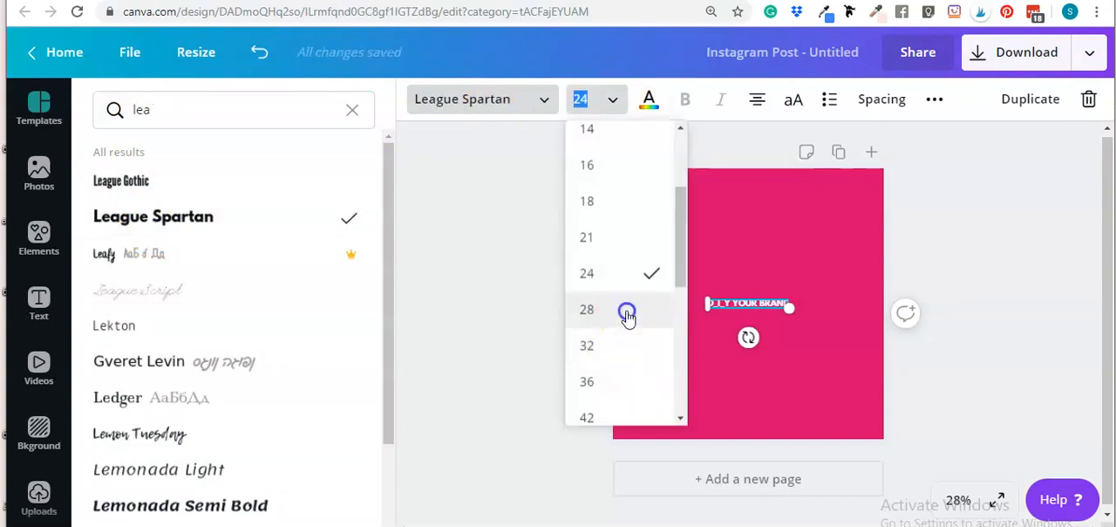
left_click(627, 313)
left_click(619, 100)
left_click(624, 345)
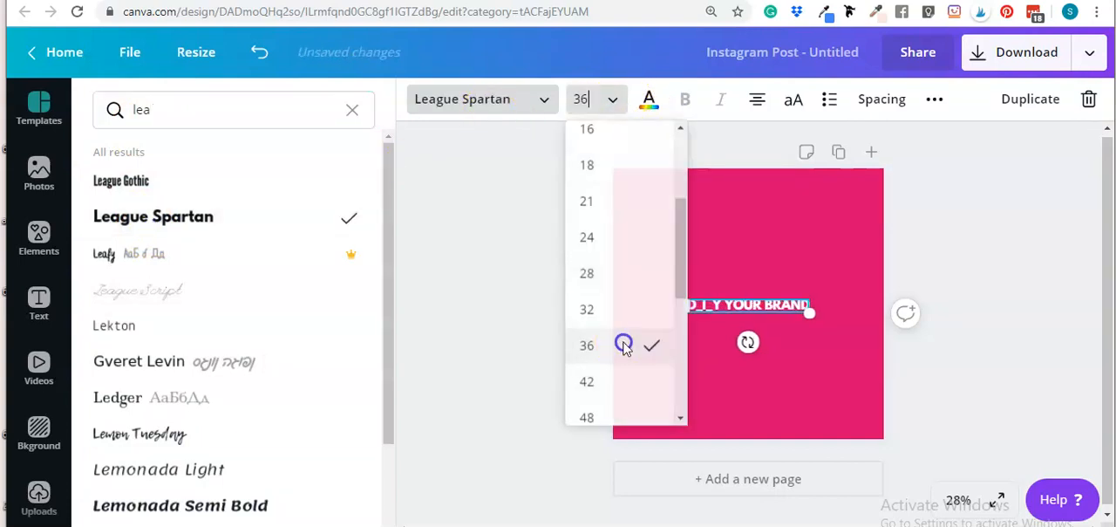
left_click(615, 102)
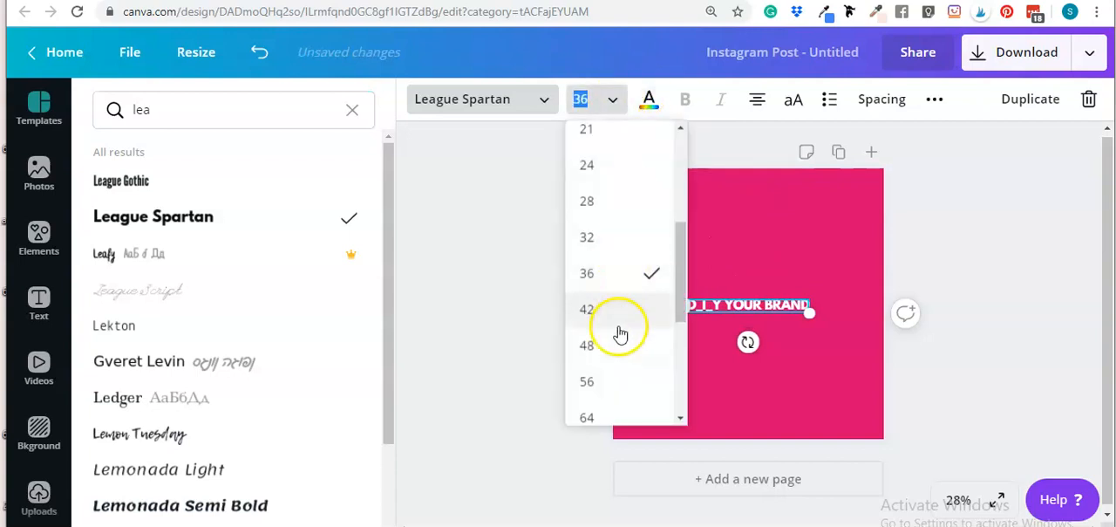
left_click(621, 340)
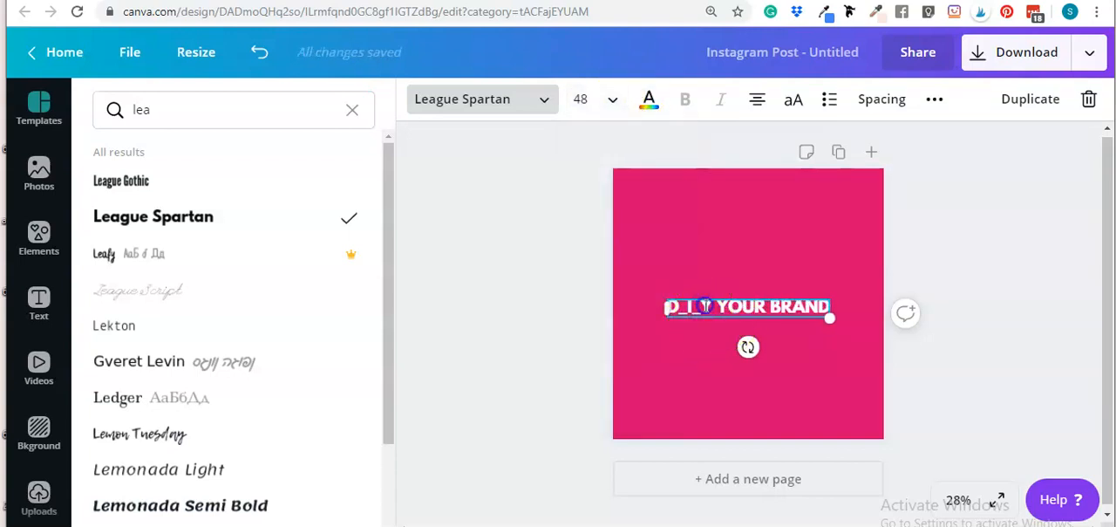
Replace the gaps between D, I and Y with hyphens so the text reads D-I-Y YOUR BRAND
key("BackSpace")
type("-")
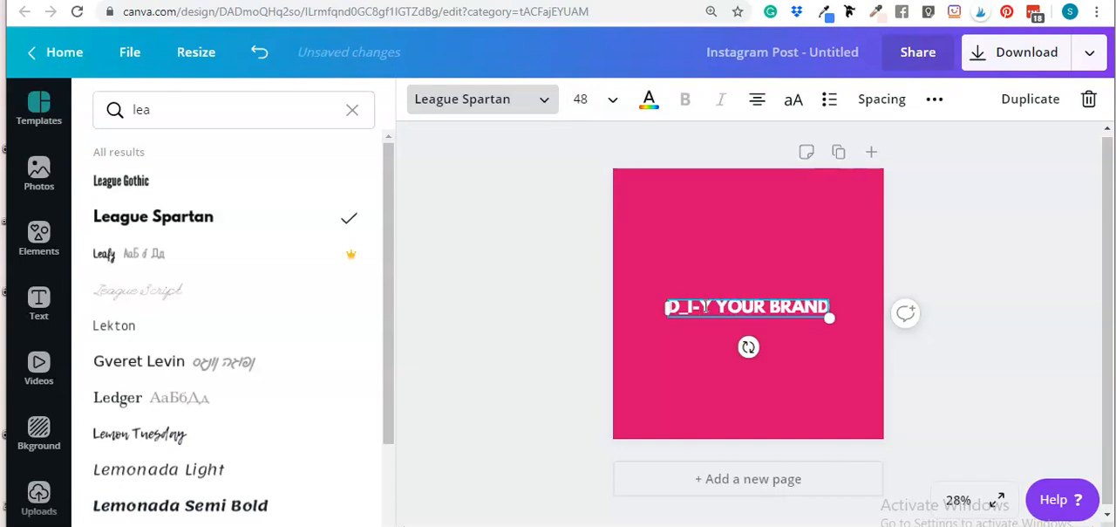
key("BackSpace")
type("-")
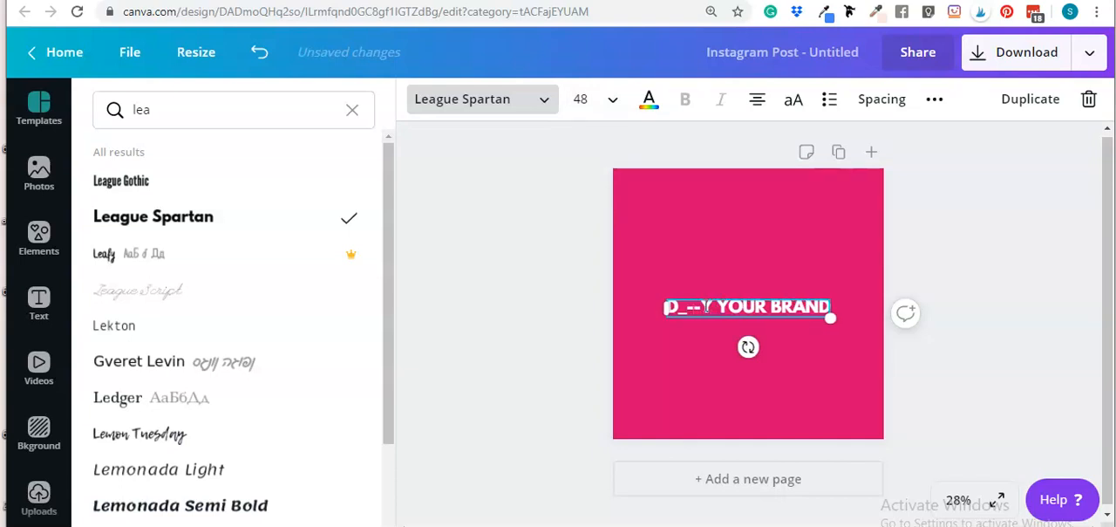
key("BackSpace")
key("BackSpace")
type("--")
key("Left")
type("I")
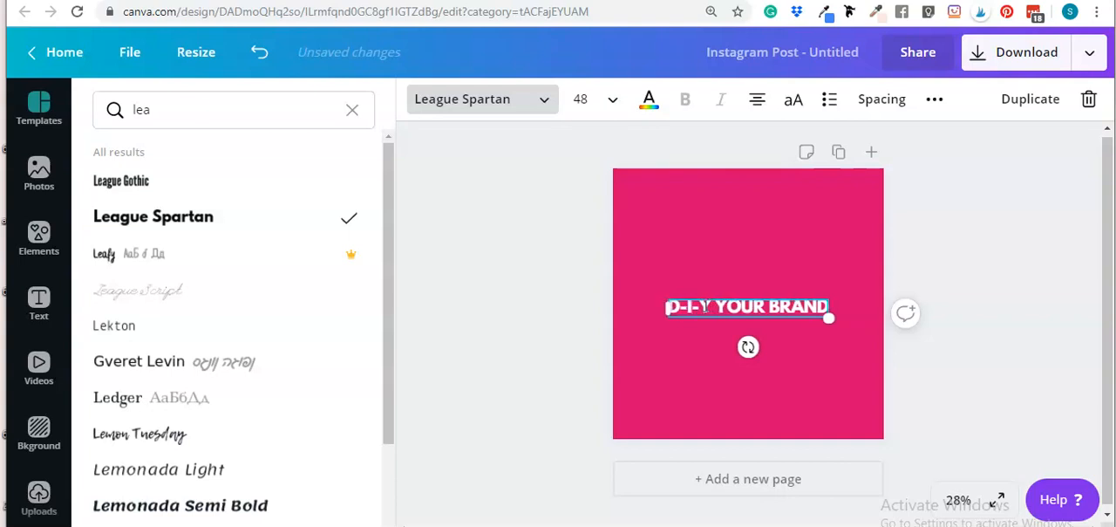
Enlarge the heading to about 76 and stack it on three lines near the top of the page
left_click(1022, 229)
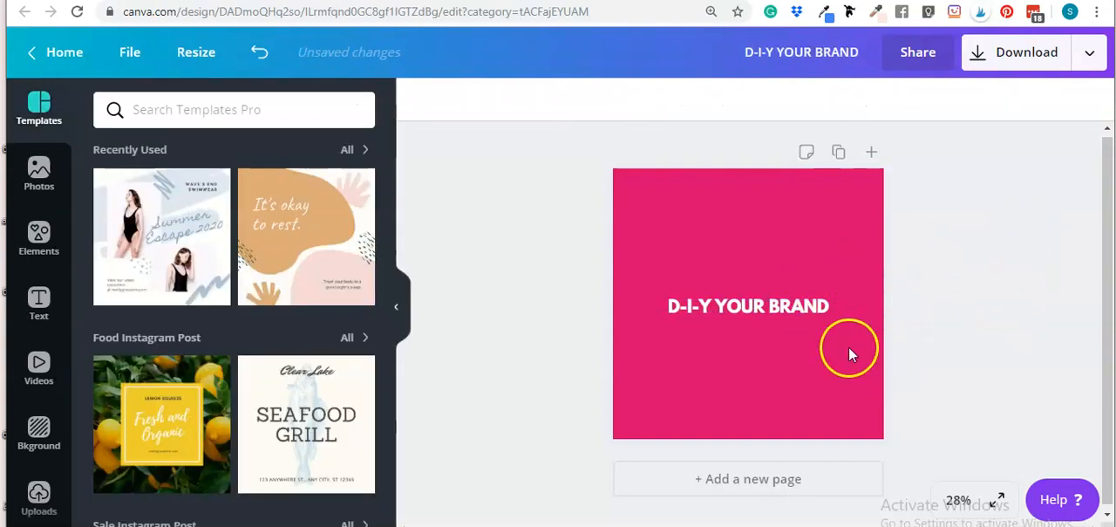
left_click_drag(796, 319, 858, 222)
left_click_drag(665, 219, 610, 258)
left_click(986, 194)
mouse_move(714, 206)
left_mouse_down()
mouse_move(747, 206)
mouse_move(723, 200)
left_mouse_up()
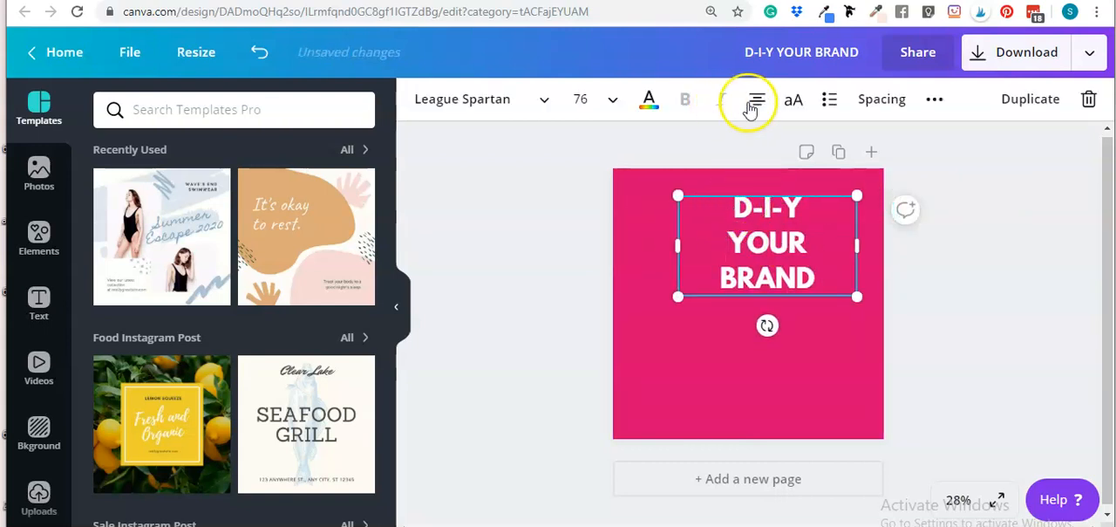
Left-align the heading text
double_click(723, 207)
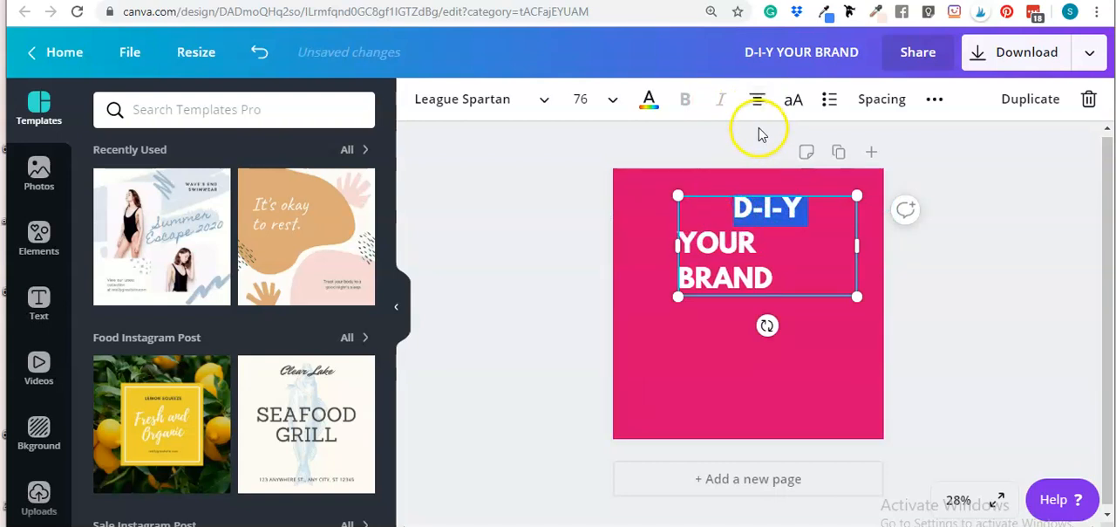
left_click(758, 100)
left_click(972, 258)
Reduce the heading's line height with the Spacing settings
left_click(769, 278)
left_click(882, 103)
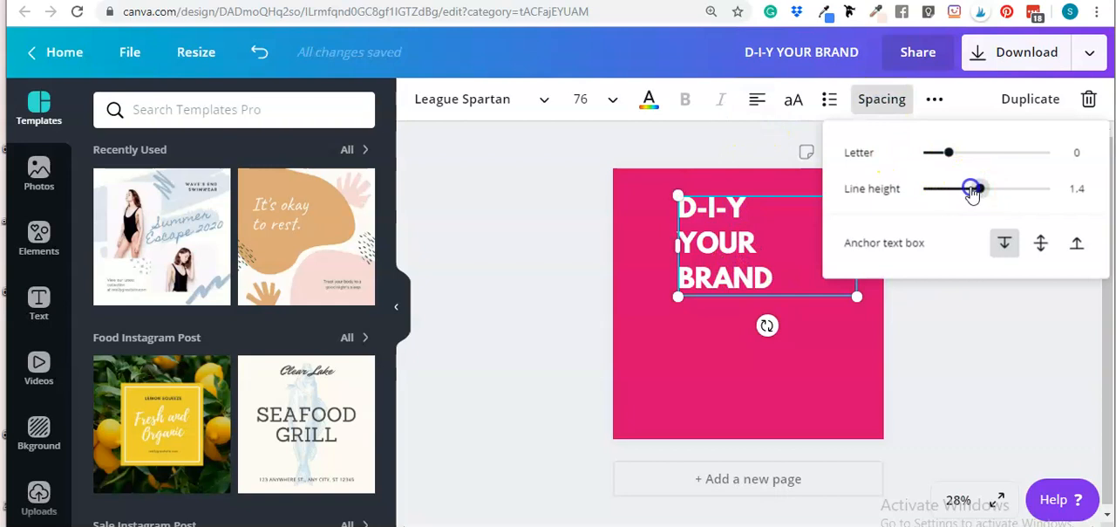
left_click_drag(973, 187, 960, 189)
left_click(986, 330)
Reposition the heading to the page's upper-left corner at a size of about 86
left_click_drag(699, 228, 663, 359)
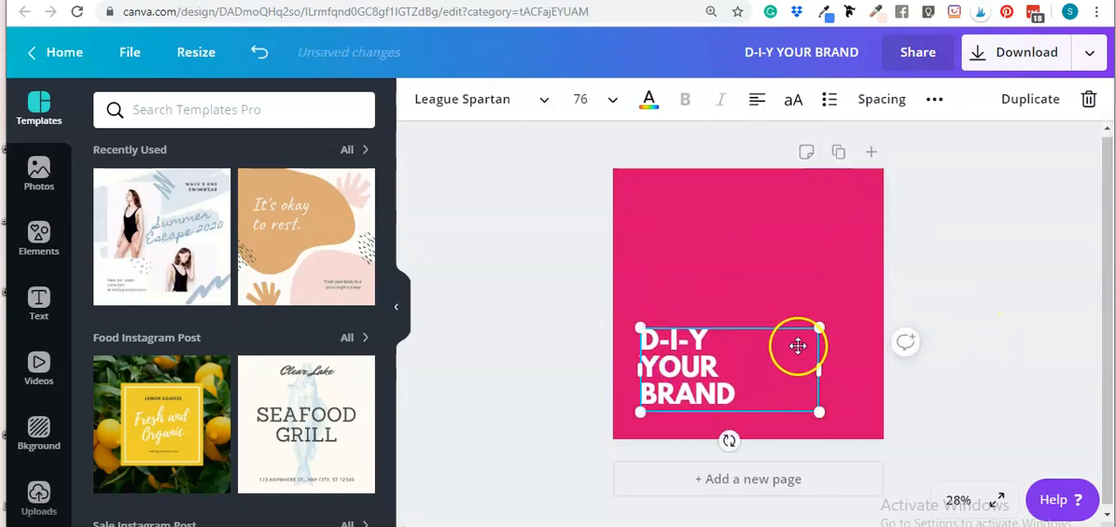
left_click_drag(859, 320, 904, 304)
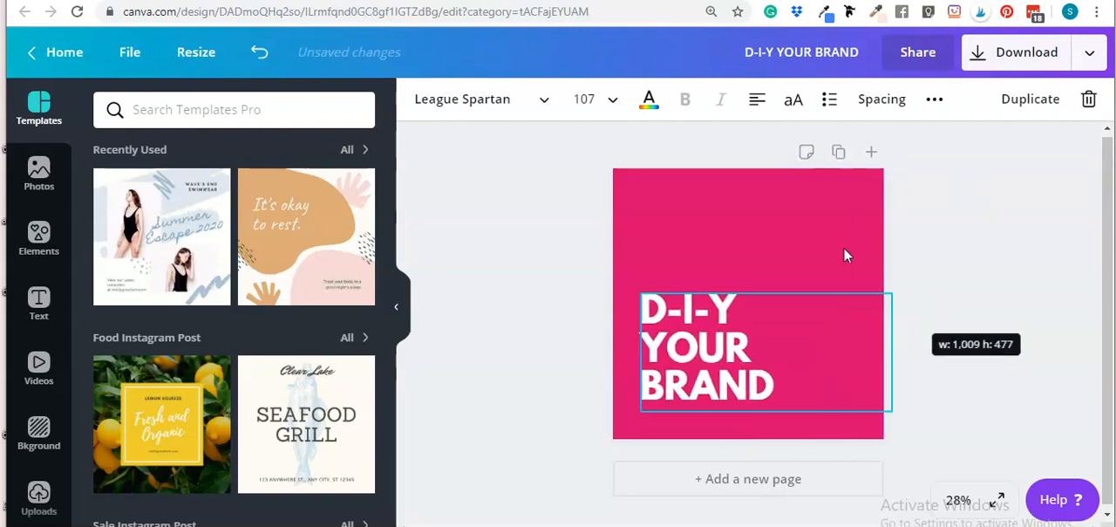
left_click_drag(723, 341, 735, 220)
left_click_drag(880, 302, 836, 283)
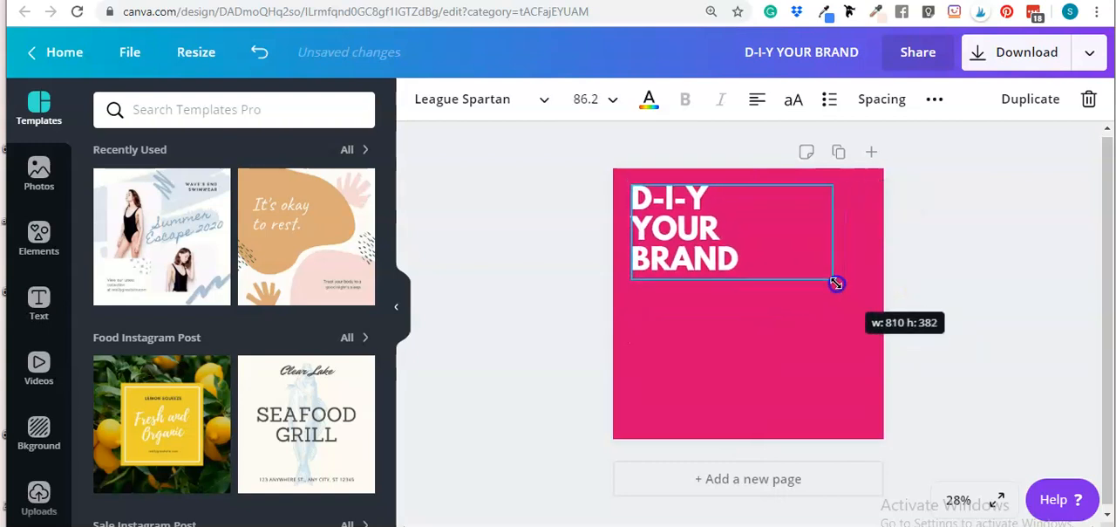
left_click(929, 260)
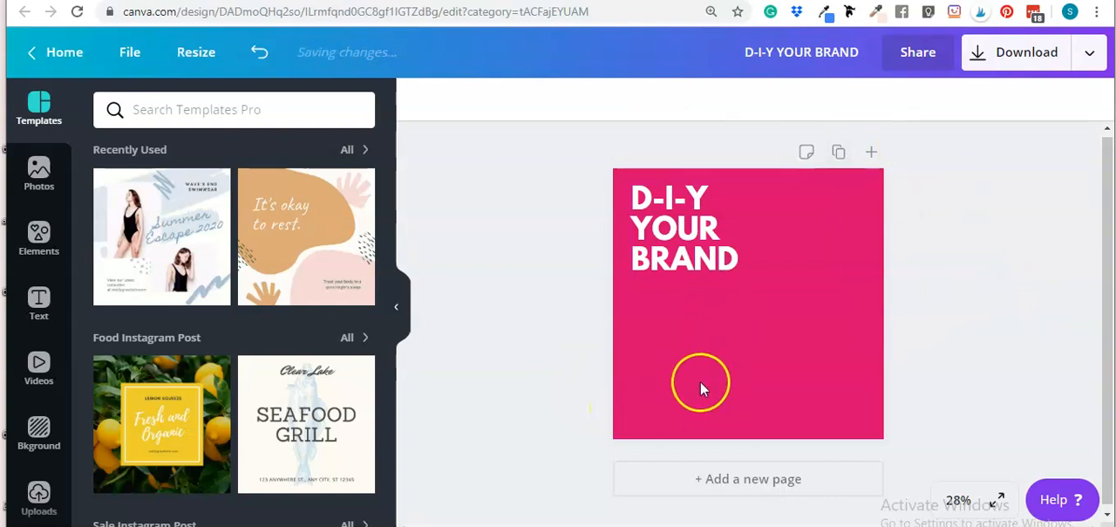
Widen the heading box so YOUR BRAND fits on one line and remove the extra space before BRAND
left_click(639, 241)
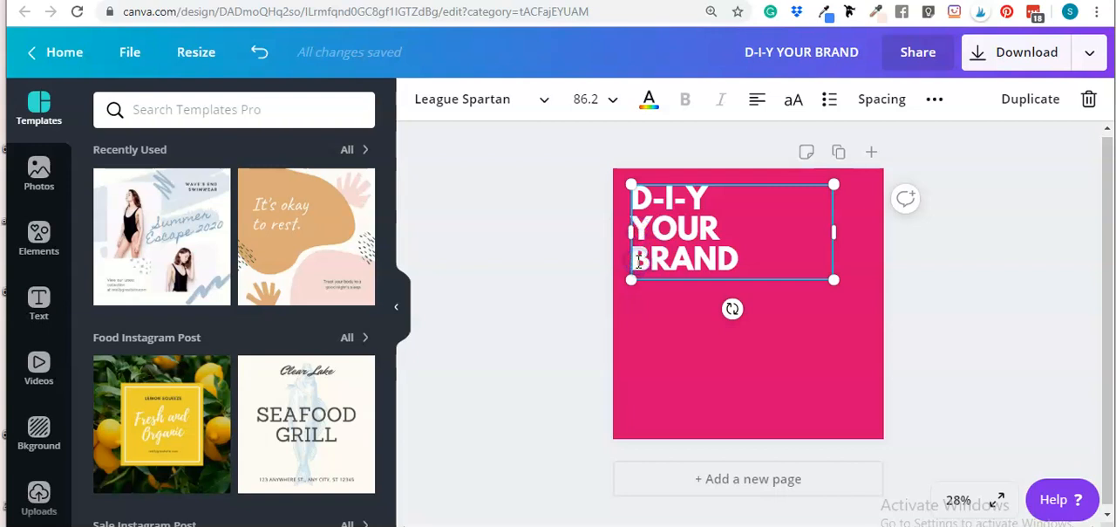
left_click(639, 260)
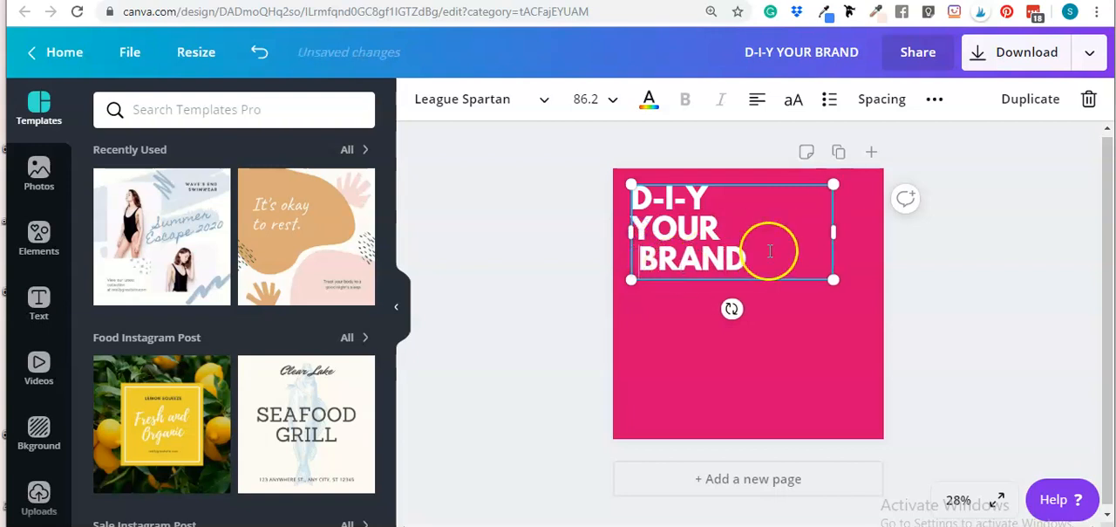
left_click_drag(836, 234, 913, 235)
left_click(741, 227)
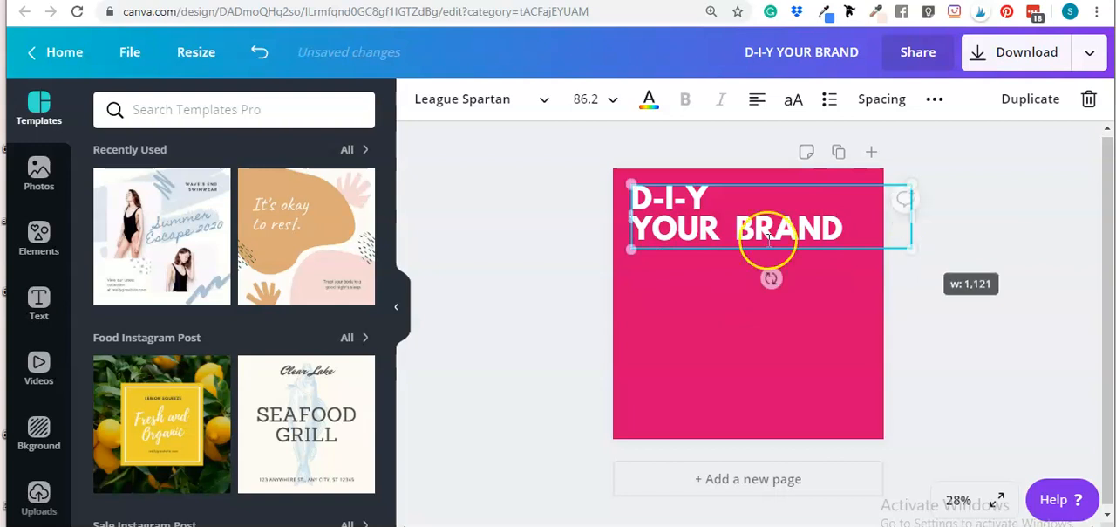
key("BackSpace")
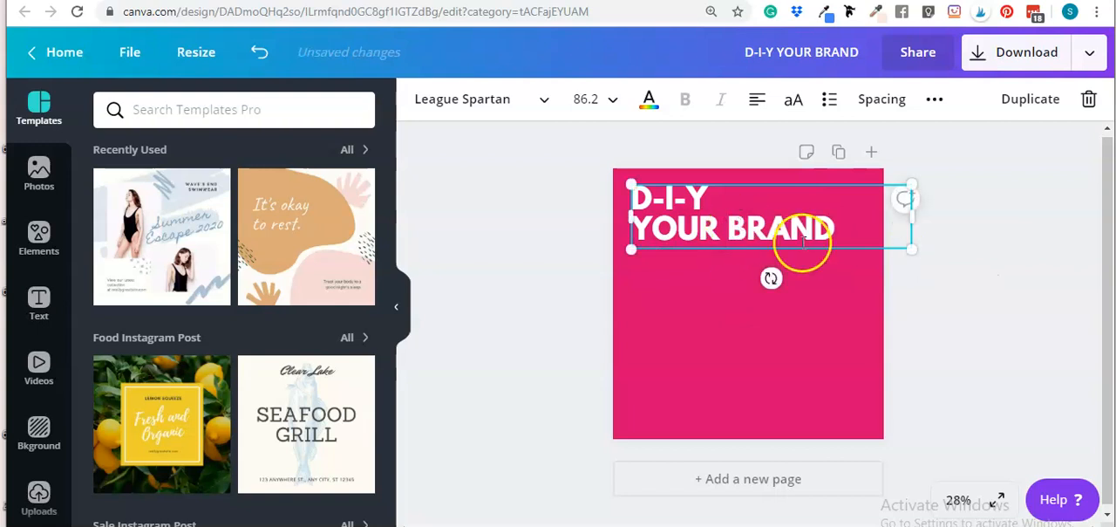
Center-align the heading text across the top of the page
left_click_drag(851, 230, 649, 199)
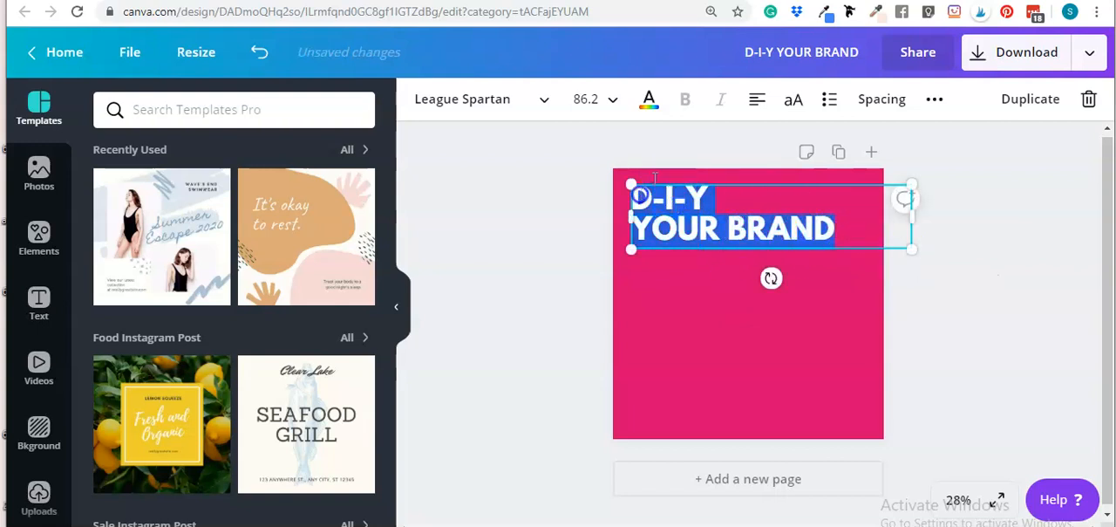
left_click(757, 99)
left_click(972, 144)
mouse_move(811, 225)
left_mouse_down()
mouse_move(780, 226)
mouse_move(790, 226)
left_mouse_up()
left_click(1022, 335)
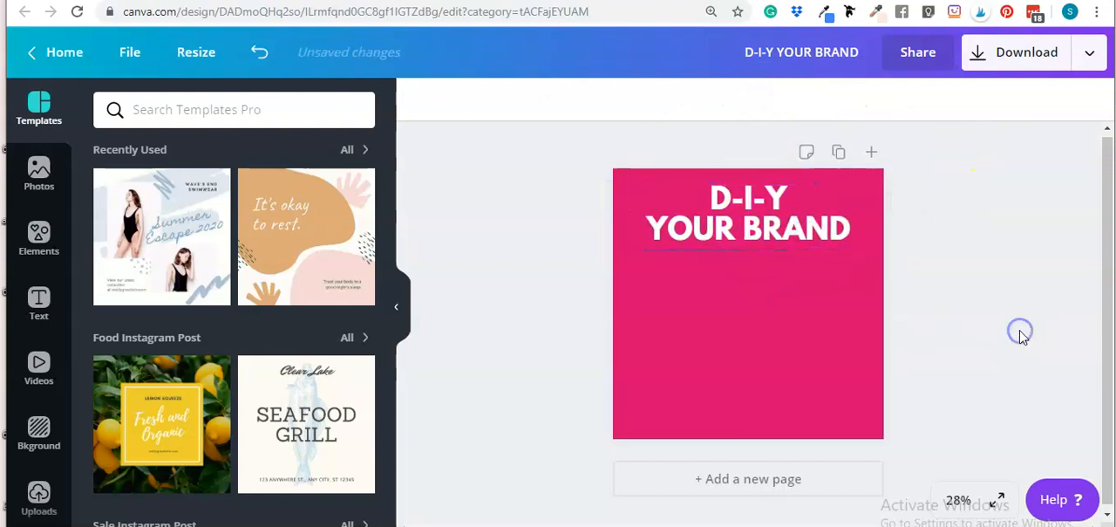
Search the elements library for square shapes and clear the search
left_click(38, 238)
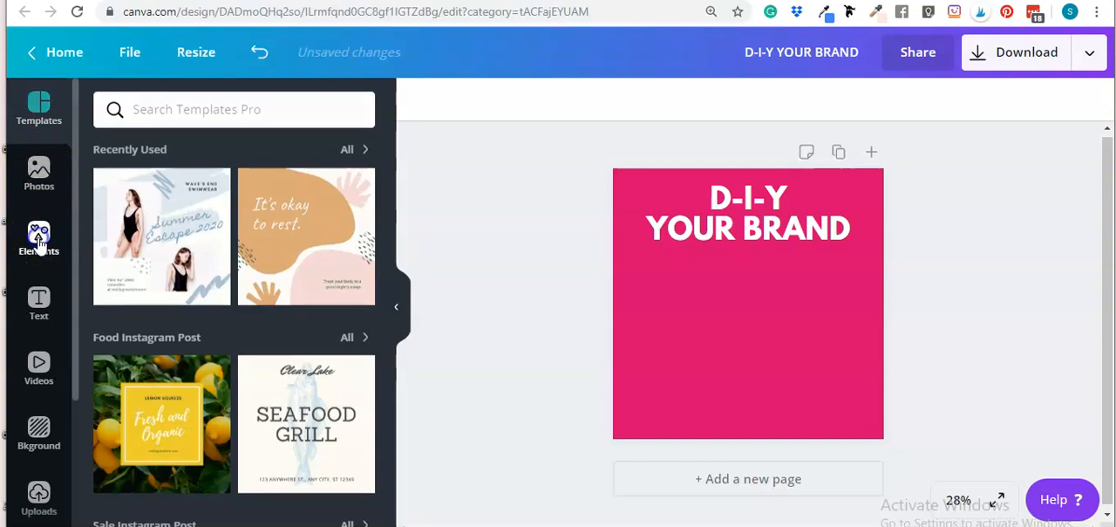
left_click(197, 112)
type("square")
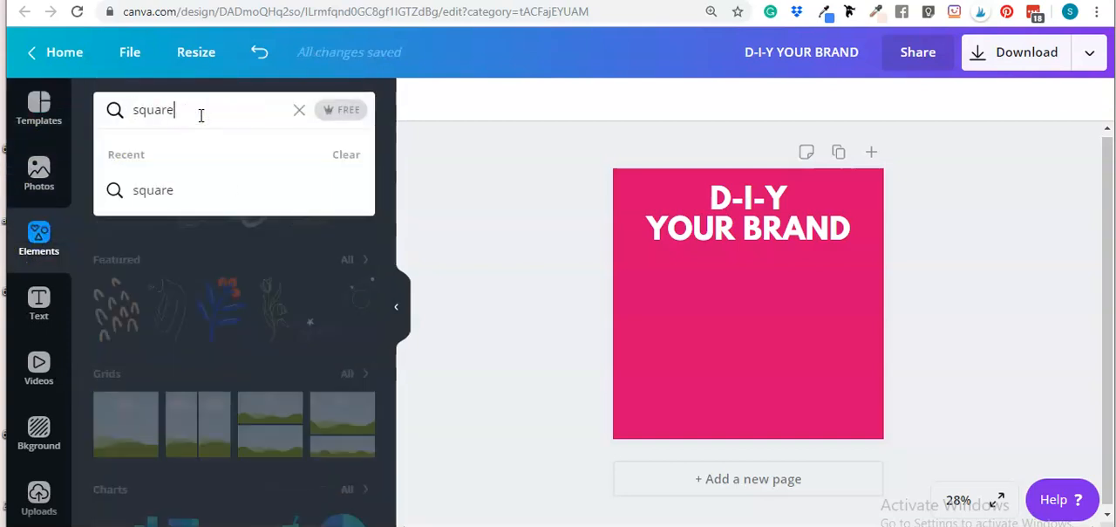
key("Return")
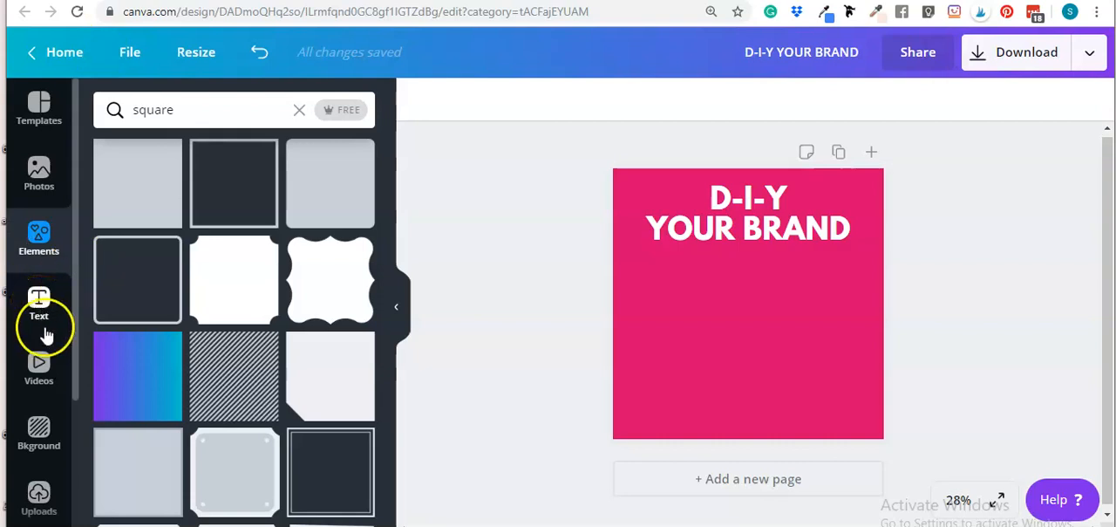
left_click(299, 111)
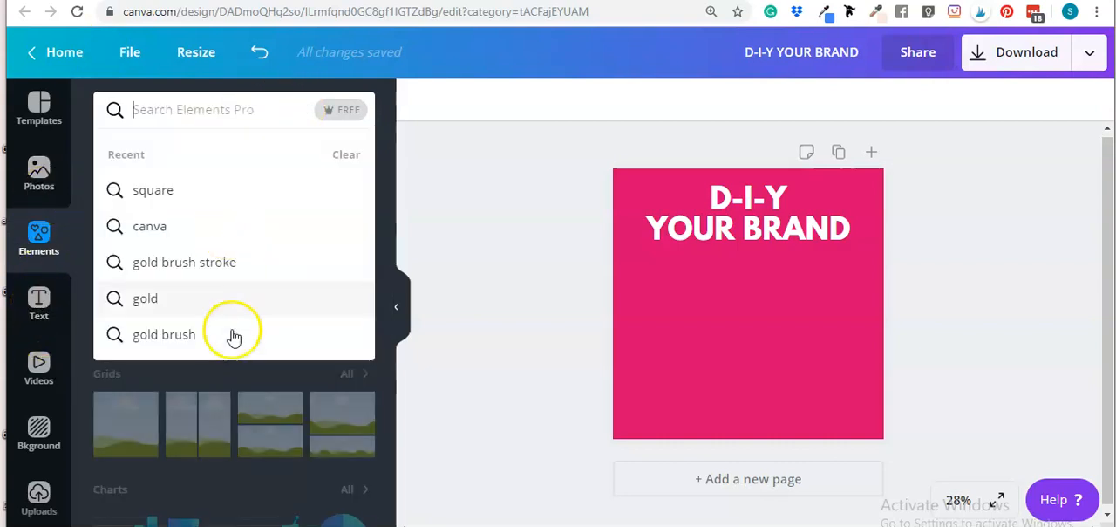
Browse all Frames and add a circular frame with a white border to the page
left_click(90, 412)
scroll(185, 399, "down", 4)
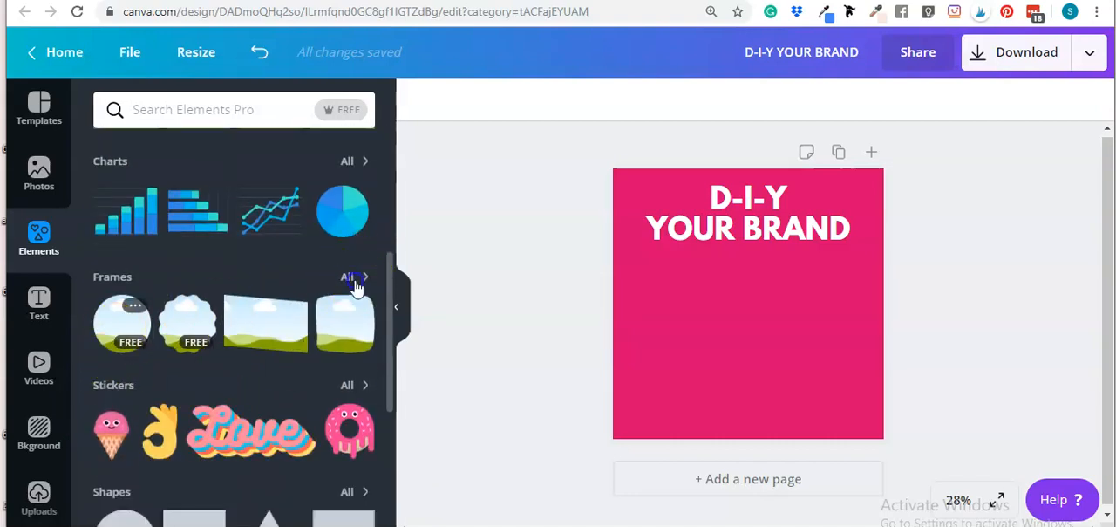
left_click(352, 278)
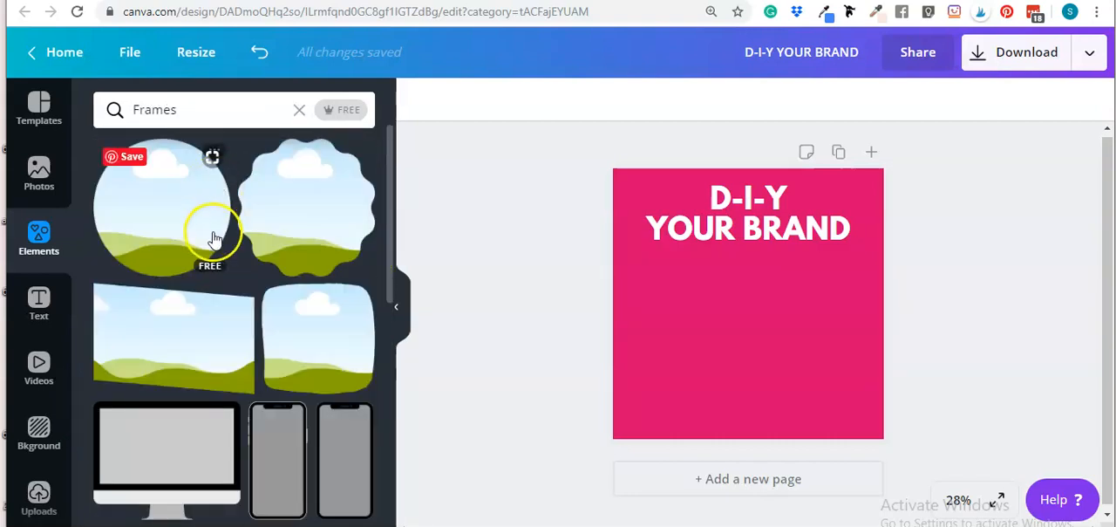
scroll(203, 261, "down", 10)
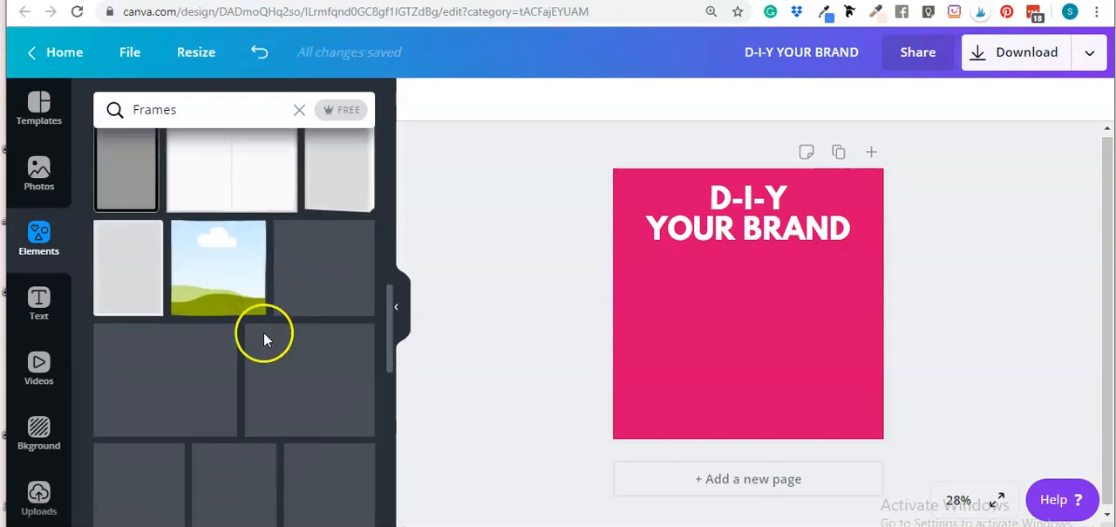
scroll(284, 265, "up", 1)
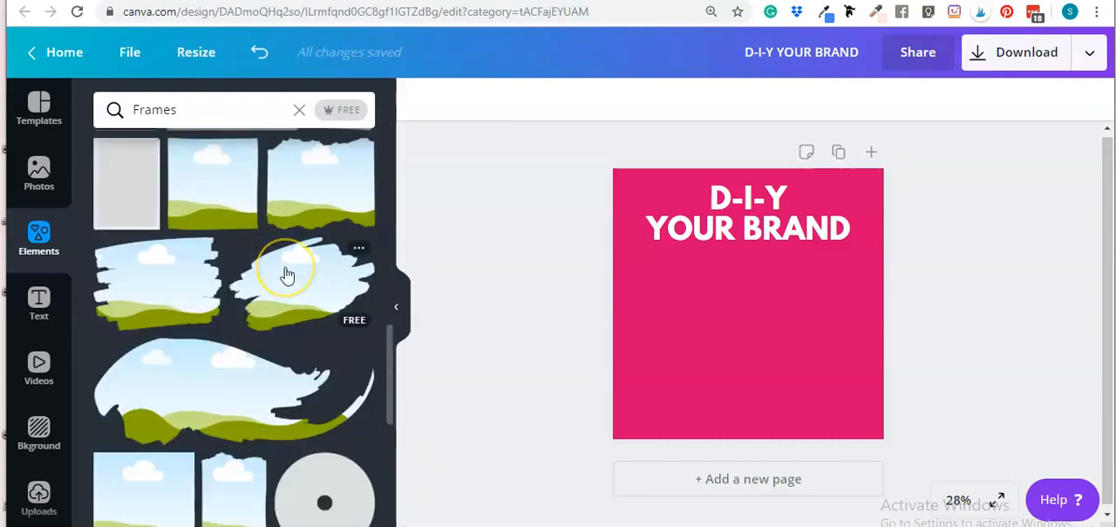
scroll(288, 273, "down", 3)
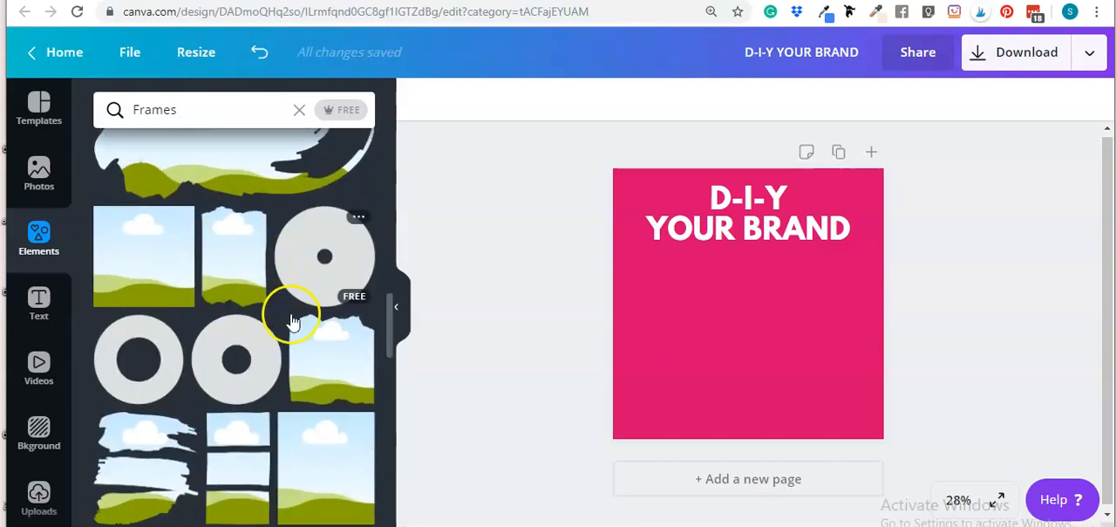
scroll(261, 306, "down", 4)
scroll(267, 323, "up", 3)
scroll(287, 306, "down", 2)
scroll(287, 305, "down", 4)
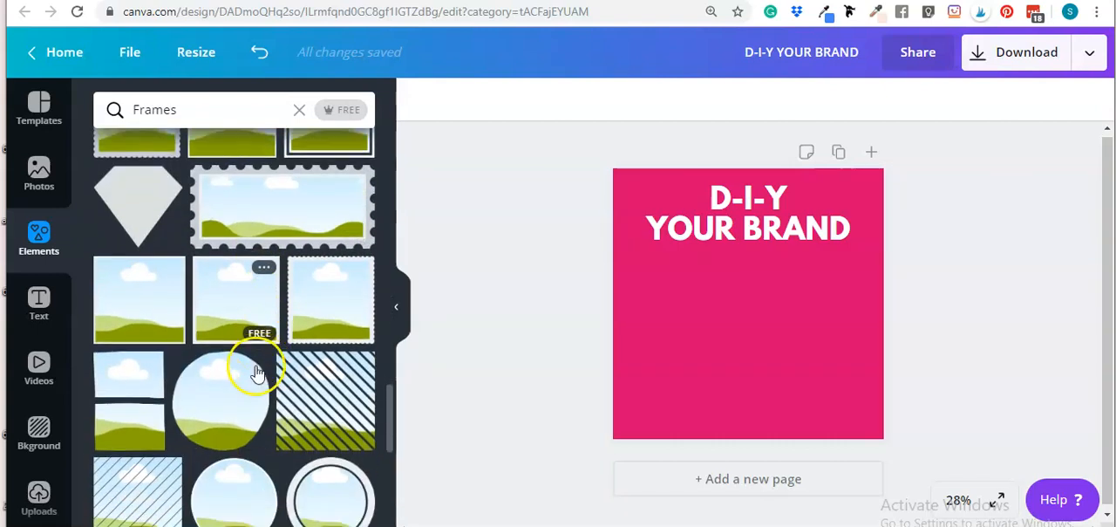
left_click(259, 432)
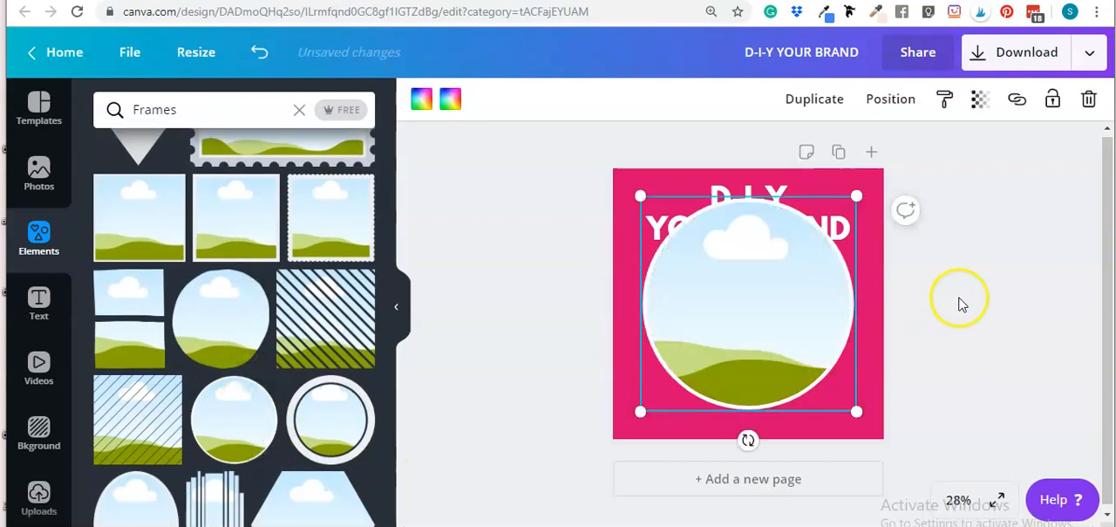
Shrink the circle frame and center it just below the heading
left_click_drag(825, 270, 810, 306)
left_click_drag(700, 354, 737, 323)
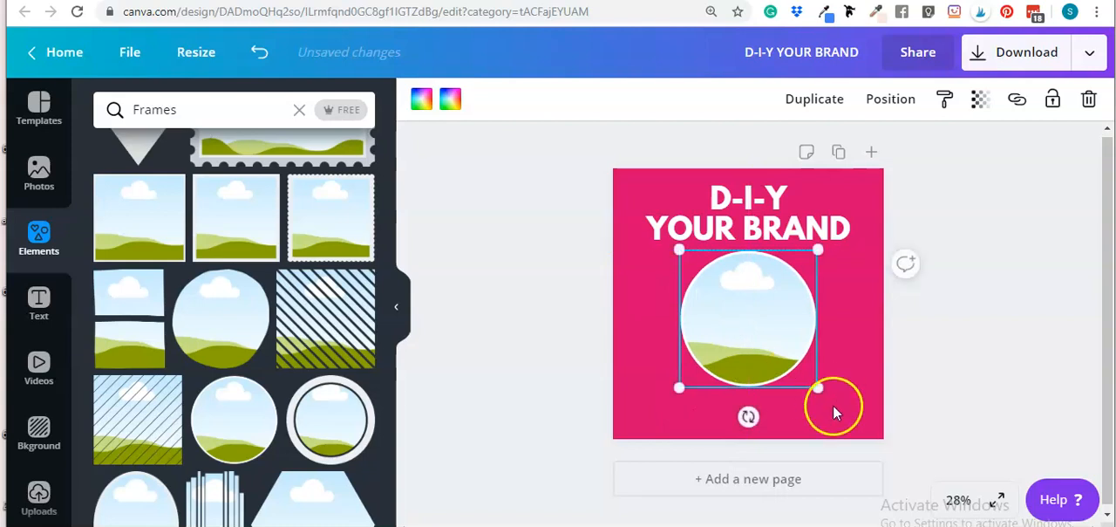
left_click_drag(816, 393, 801, 371)
left_click_drag(747, 314, 757, 323)
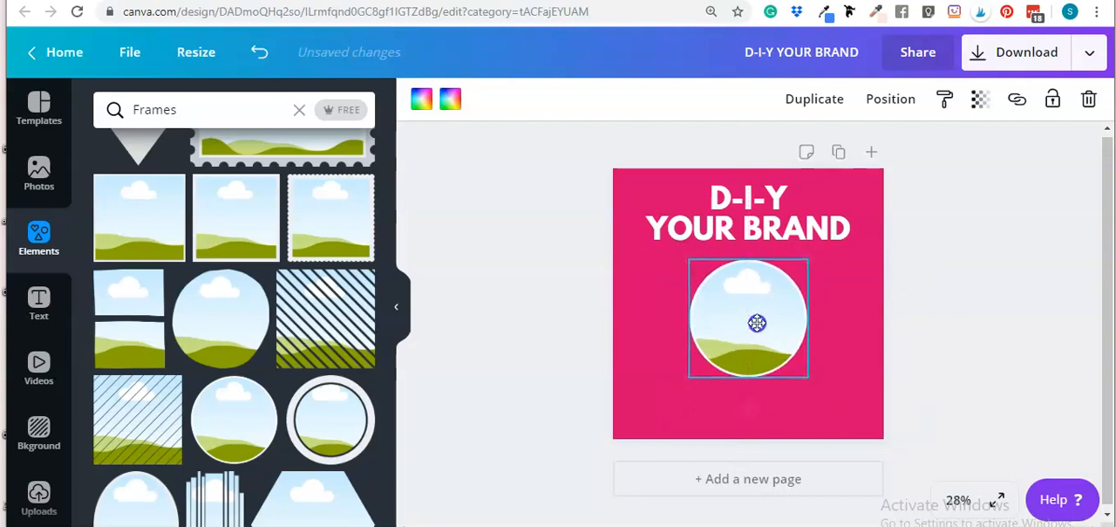
left_click(982, 308)
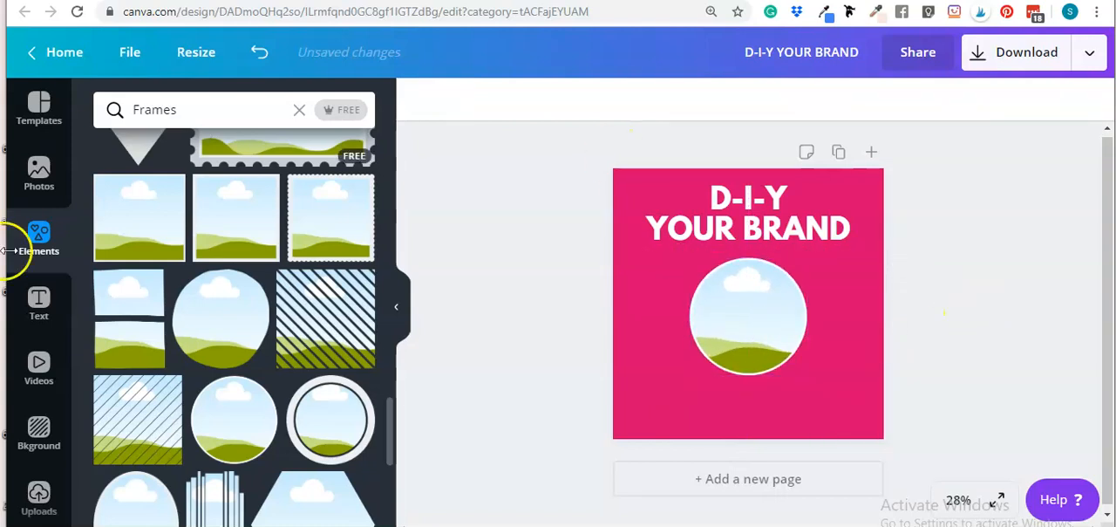
Open the brand photos folder and drop a photo of the woman with folded arms into the circle frame
left_click(39, 183)
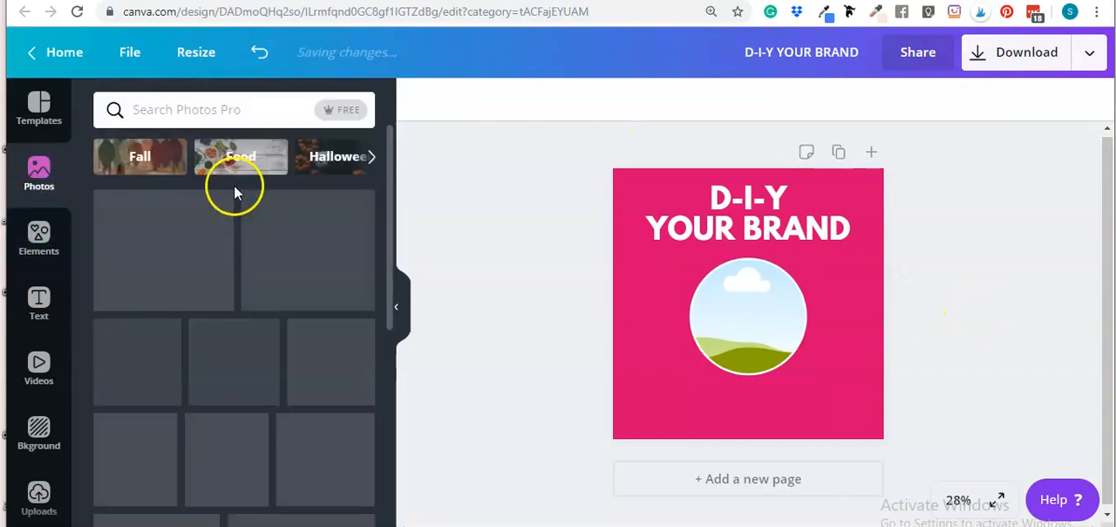
left_click(39, 433)
left_click(39, 495)
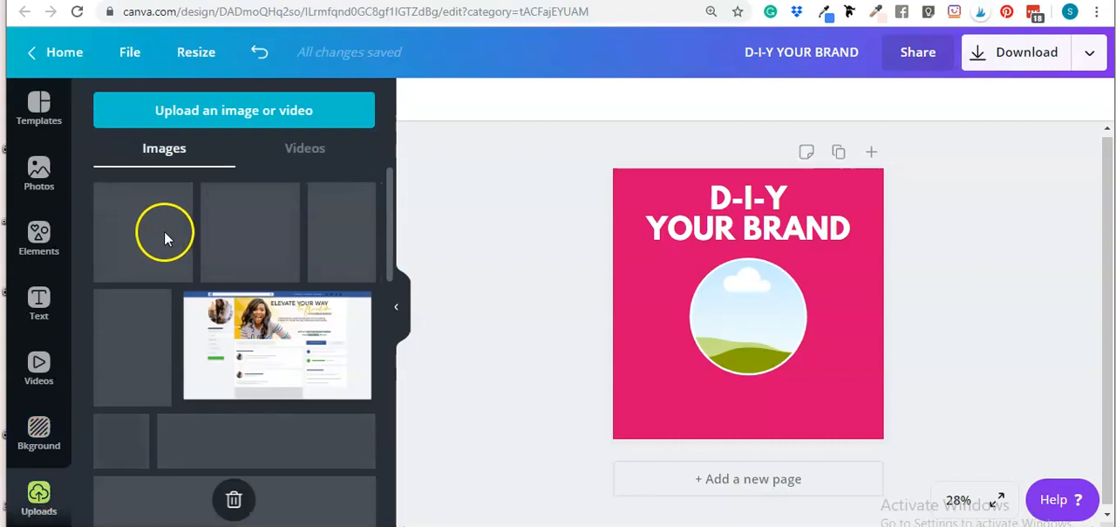
scroll(144, 323, "down", 8)
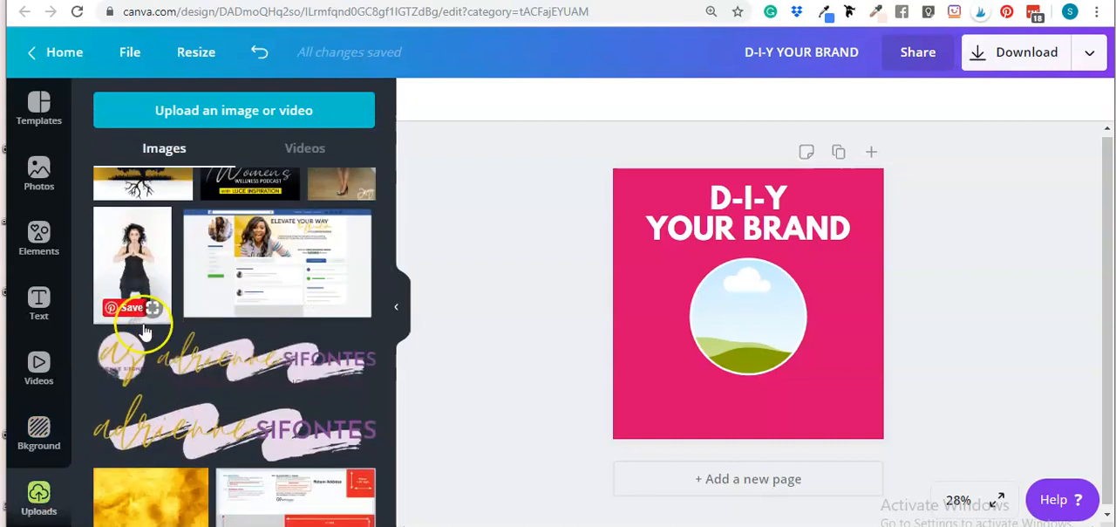
scroll(178, 367, "down", 10)
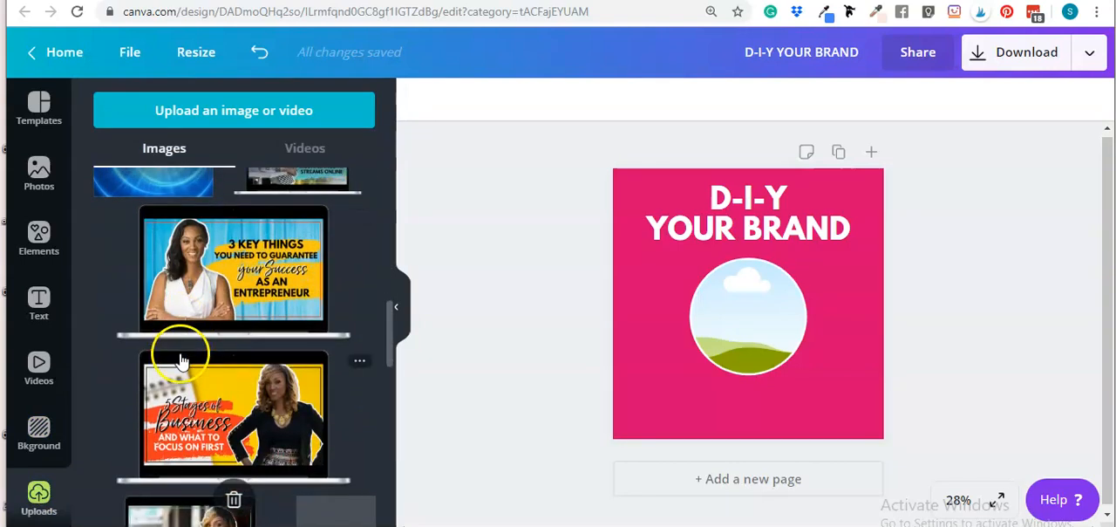
scroll(38, 453, "down", 3)
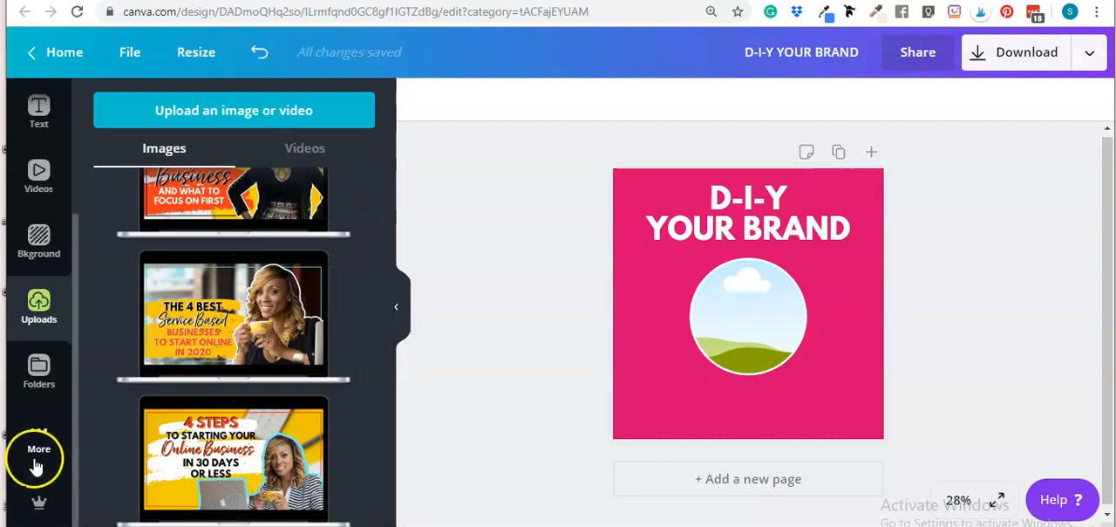
left_click(48, 386)
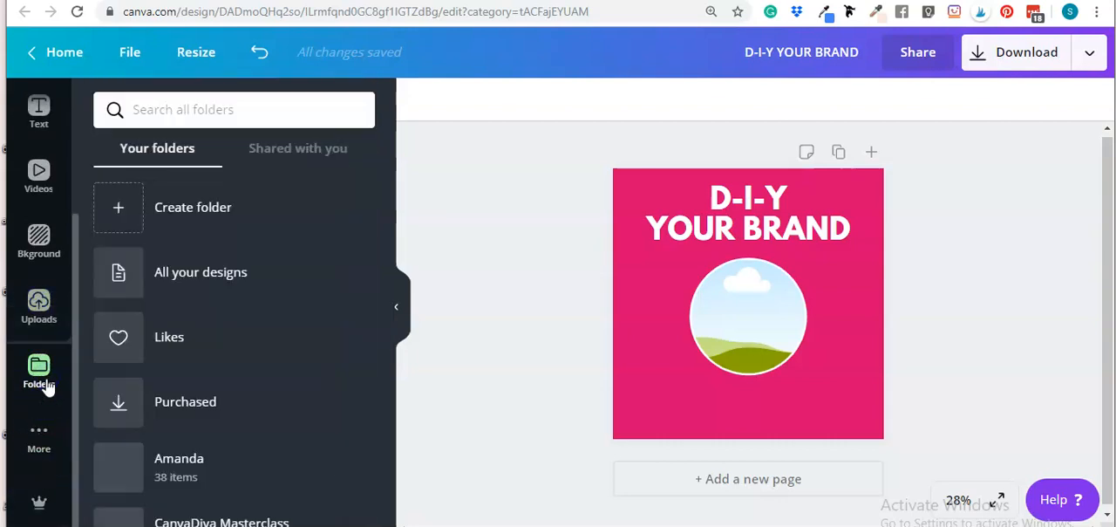
scroll(220, 364, "down", 1)
scroll(220, 364, "down", 15)
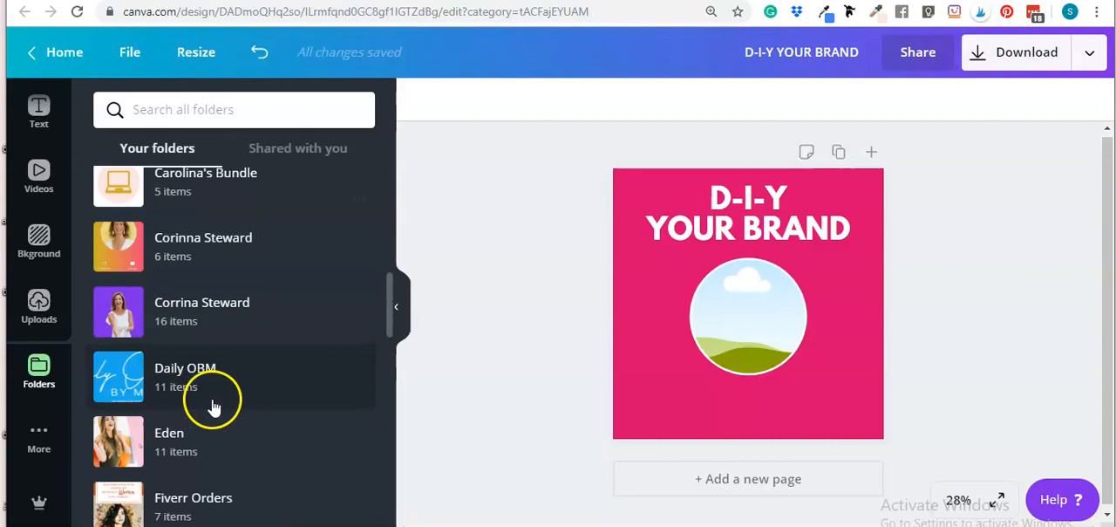
scroll(216, 408, "down", 12)
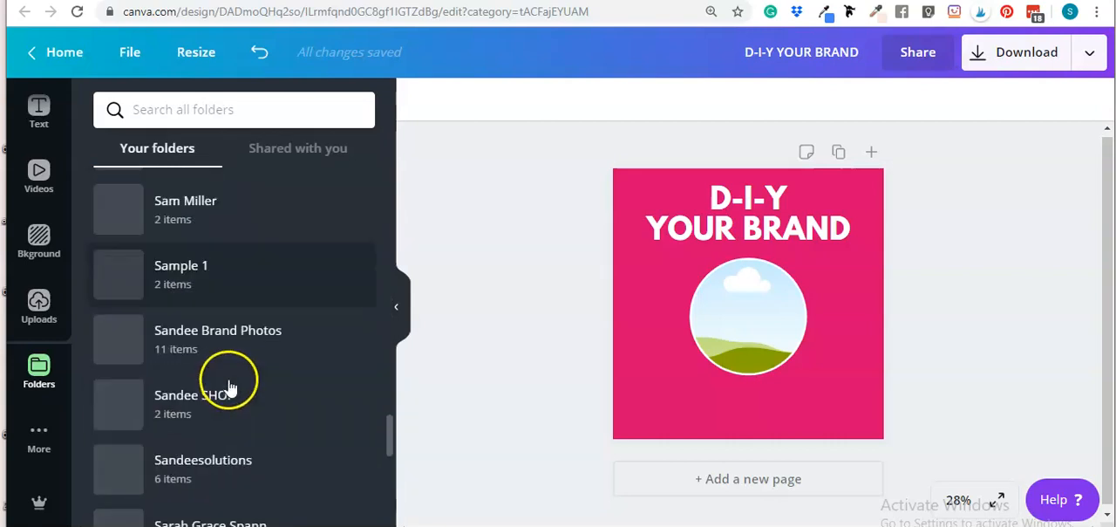
left_click(237, 250)
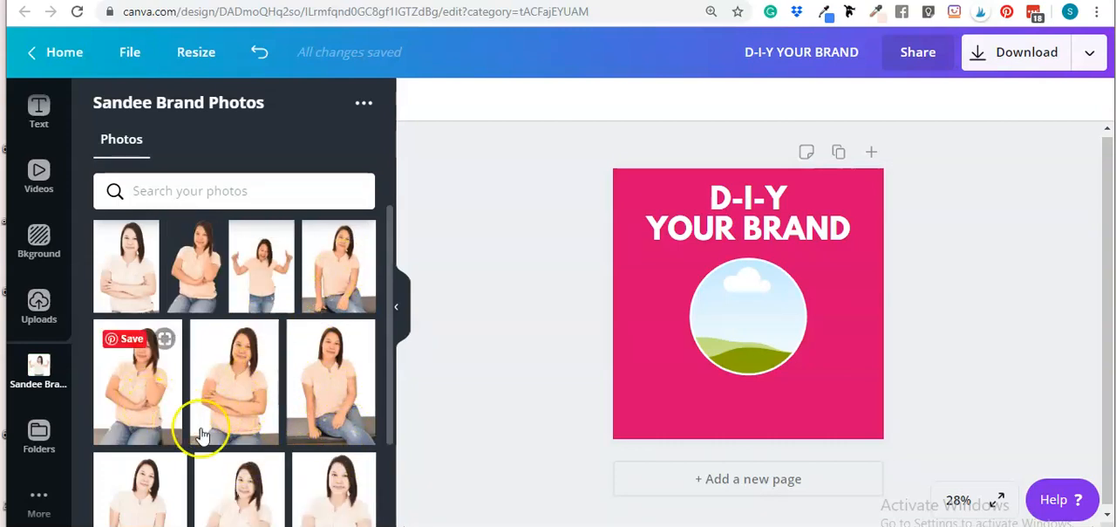
scroll(247, 440, "down", 1)
left_click(244, 437)
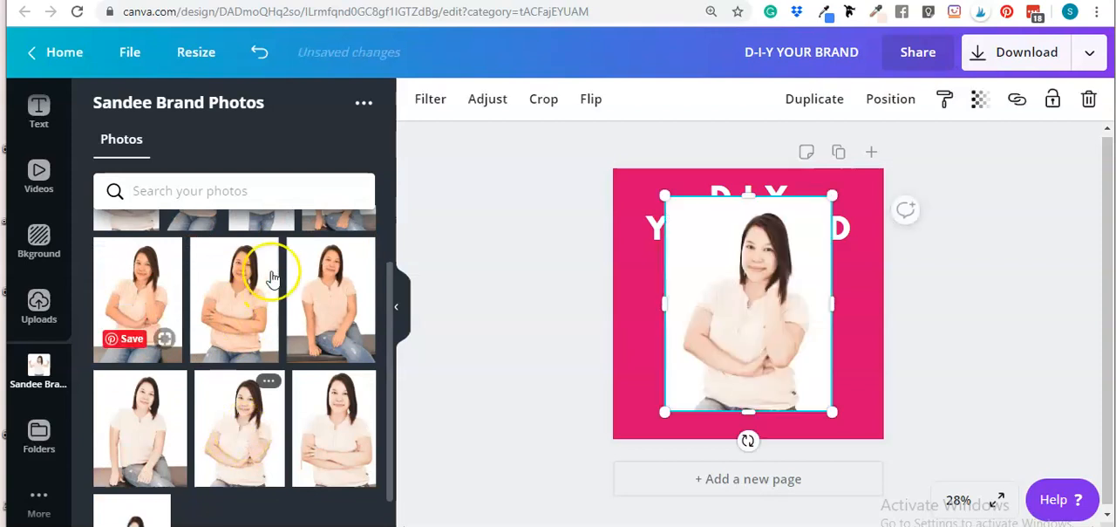
left_click_drag(735, 302, 734, 311)
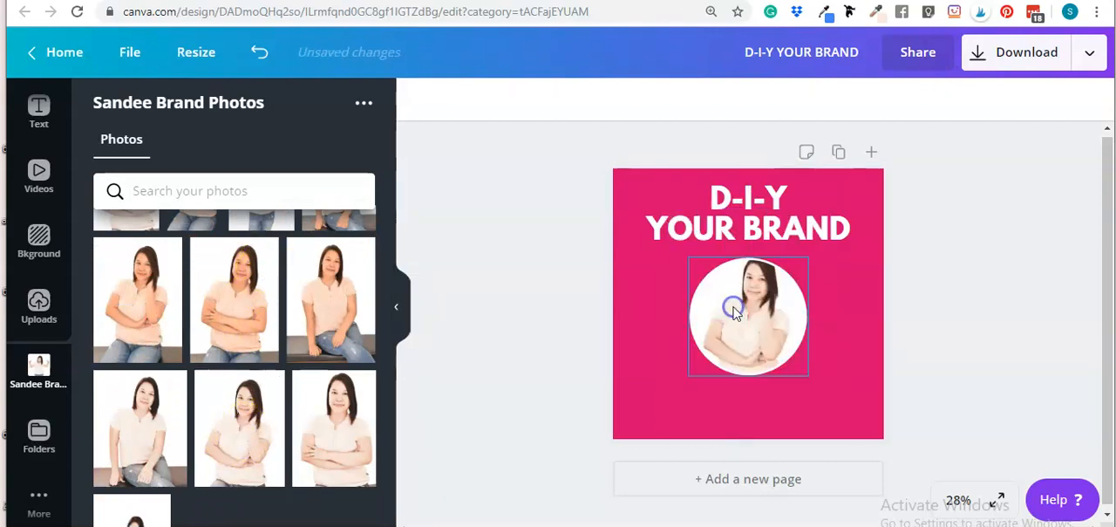
Reposition the photo inside the circle frame so her face sits higher
left_click(763, 308)
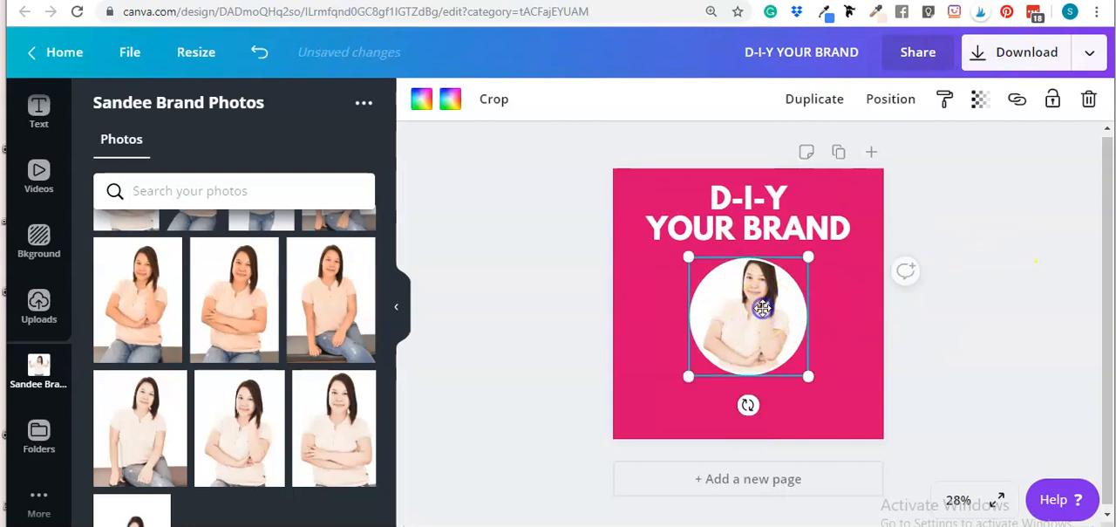
double_click(759, 302)
left_click_drag(753, 296, 755, 288)
left_click(1001, 326)
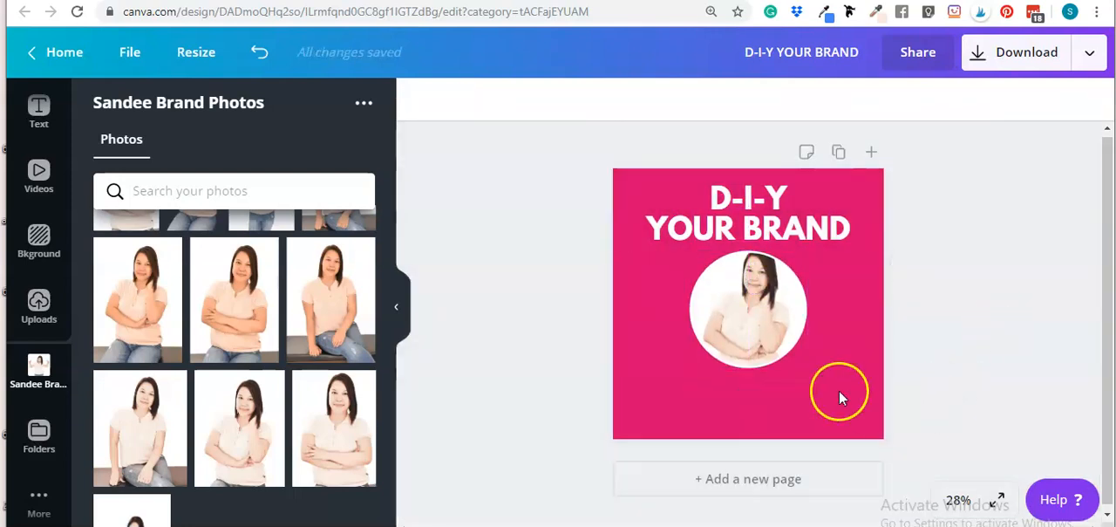
left_click(778, 329)
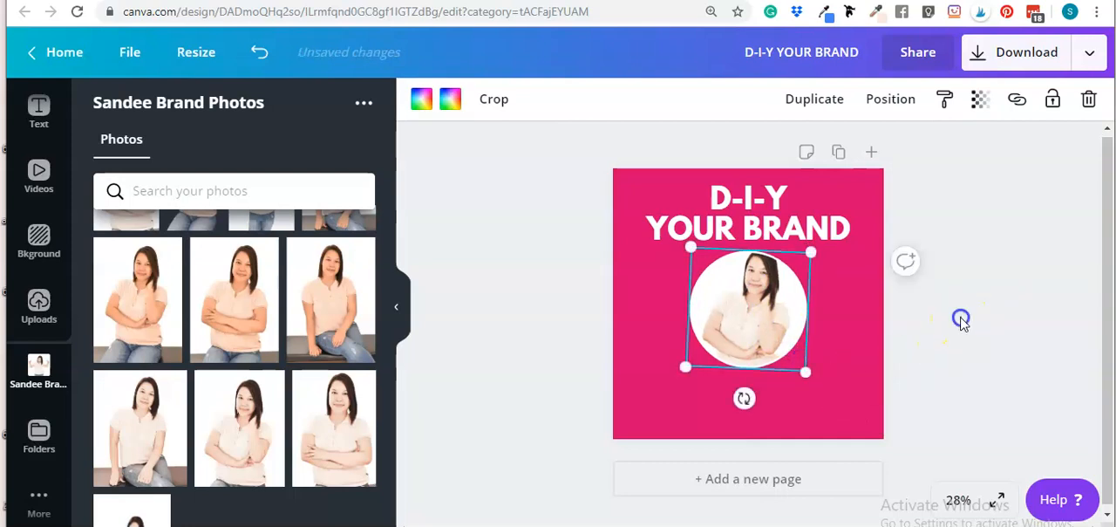
left_click(773, 324)
left_click(966, 442)
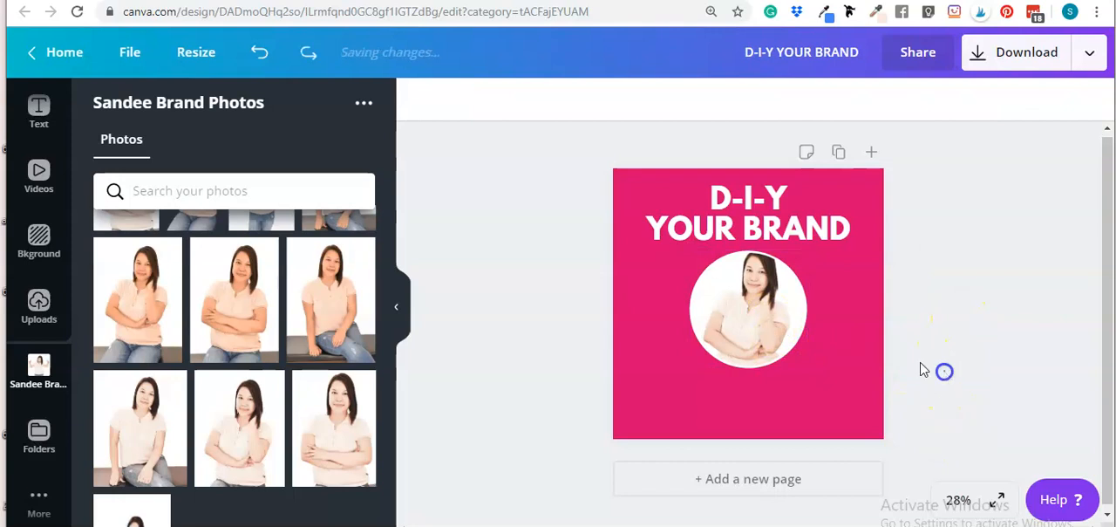
Shrink the circle frame slightly and recenter it beneath the heading
left_click(770, 336)
left_click_drag(803, 367, 789, 353)
left_click(969, 332)
left_click_drag(746, 299, 751, 302)
left_click(947, 336)
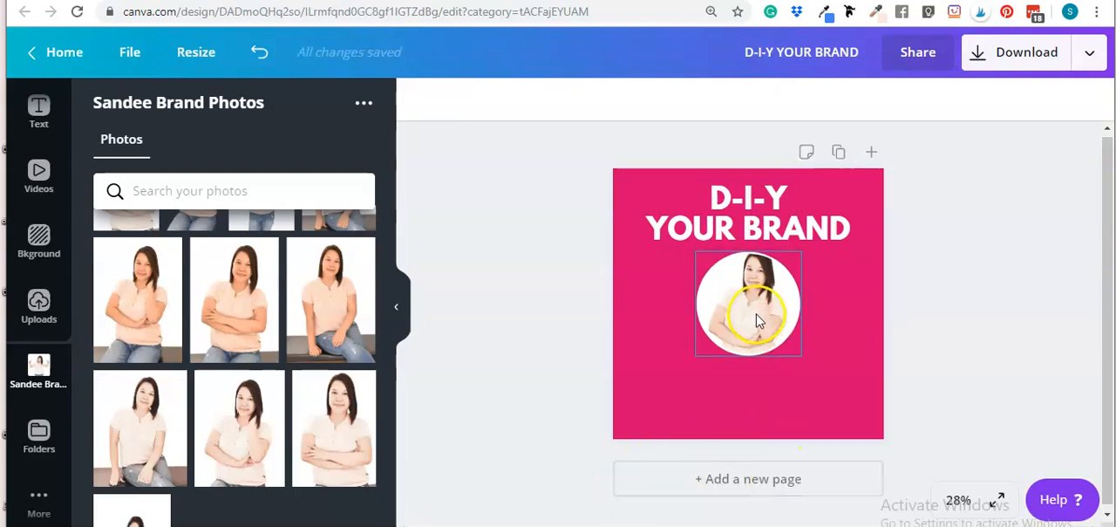
mouse_move(761, 311)
left_mouse_down()
mouse_move(766, 340)
mouse_move(754, 312)
mouse_move(761, 323)
mouse_move(771, 302)
left_mouse_up()
left_click(990, 302)
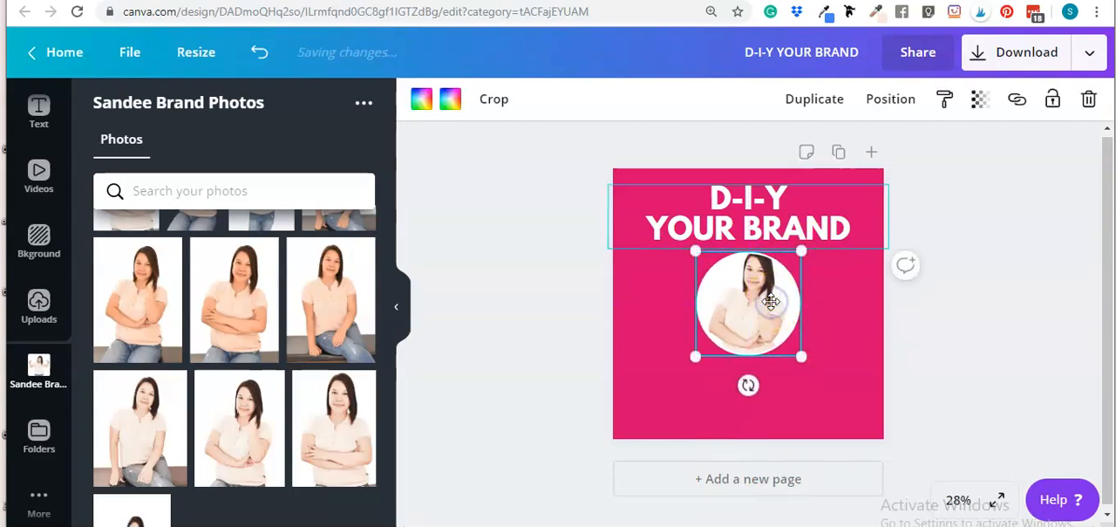
Scale the heading down to a font size of about 66.8
left_click(765, 230)
left_click_drag(887, 248, 753, 200)
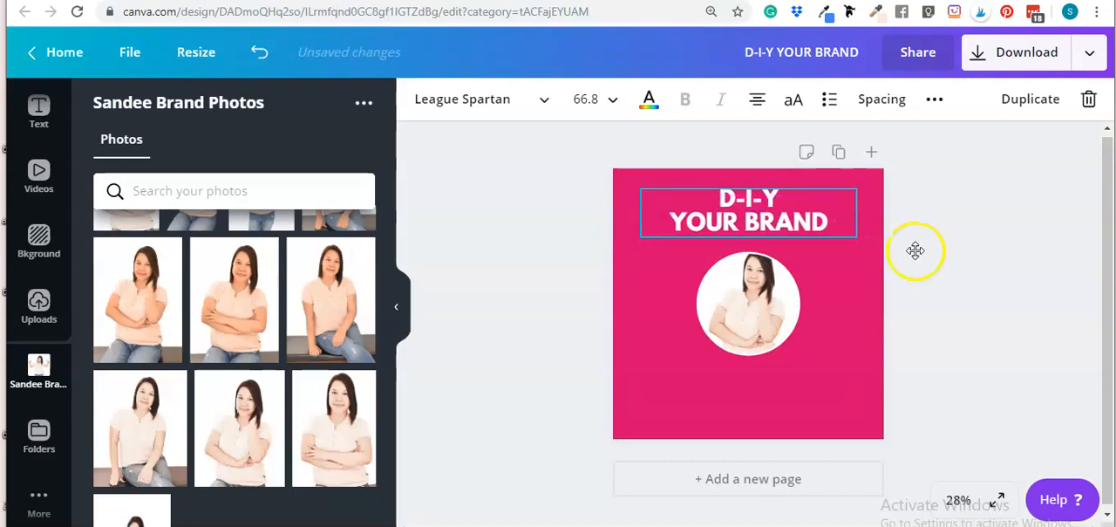
left_click(958, 339)
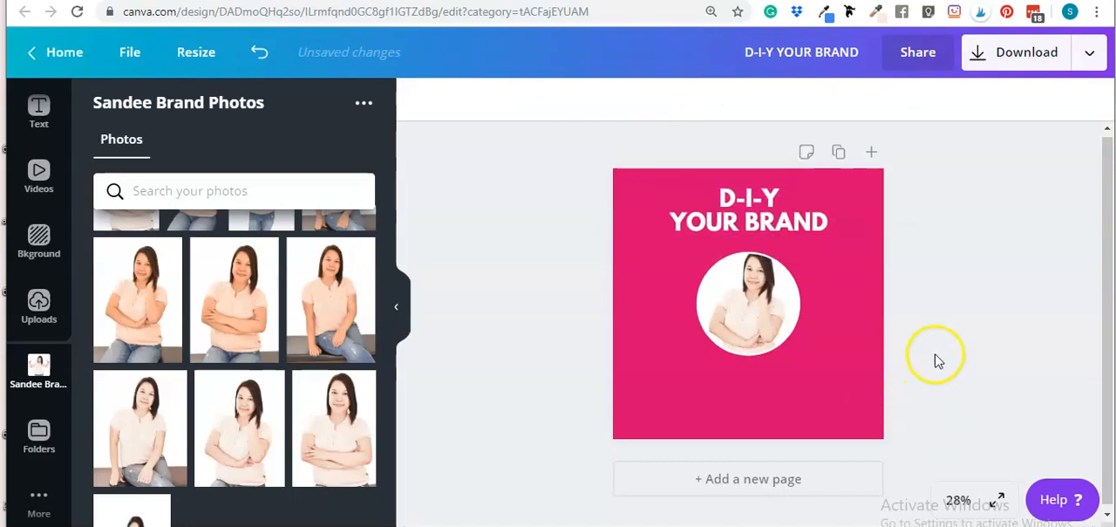
left_click(690, 429)
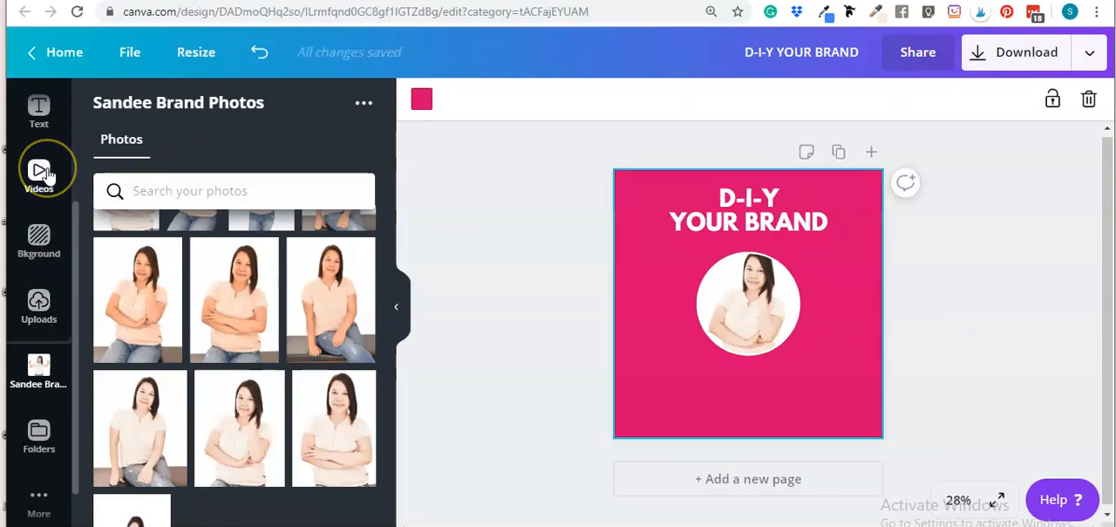
scroll(48, 176, "up", 3)
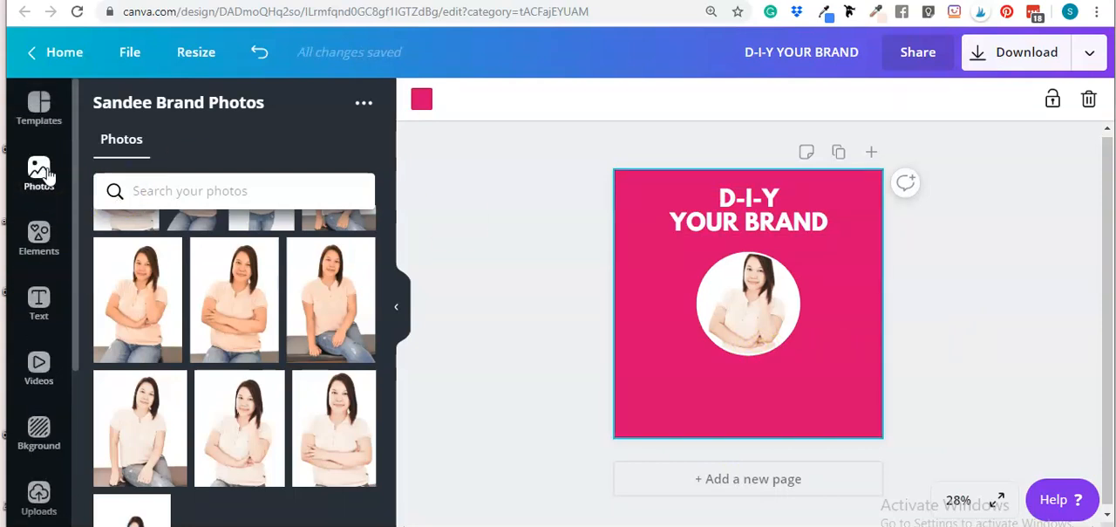
Search the elements for triangles and add a right-triangle shape to the cover
left_click(36, 228)
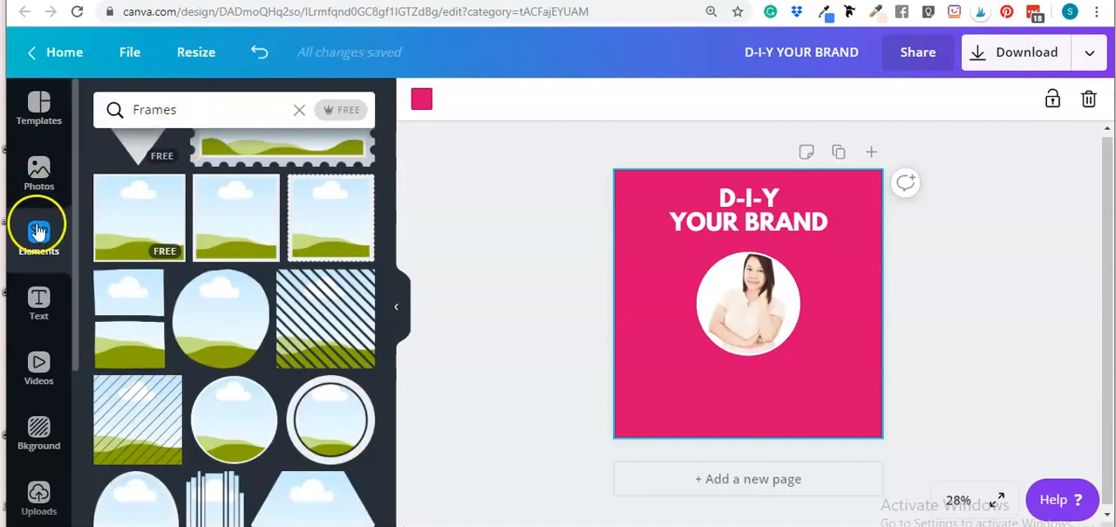
left_click(192, 107)
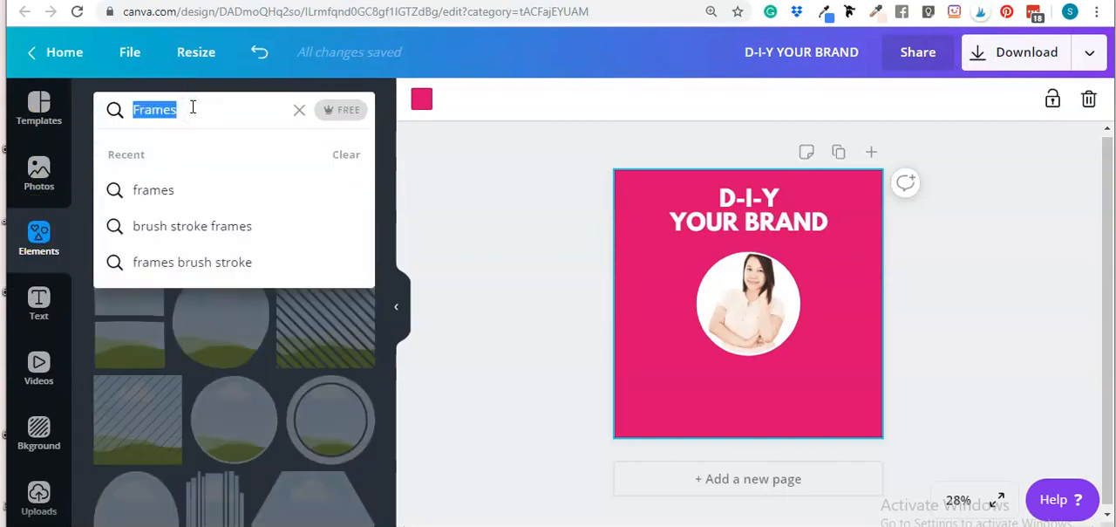
key("BackSpace")
type("triangl")
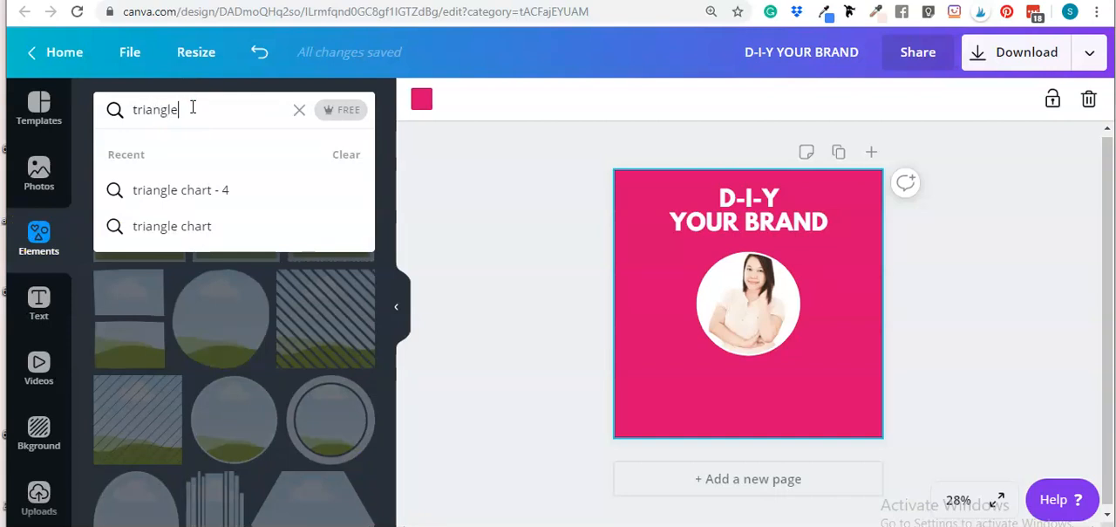
key("Return")
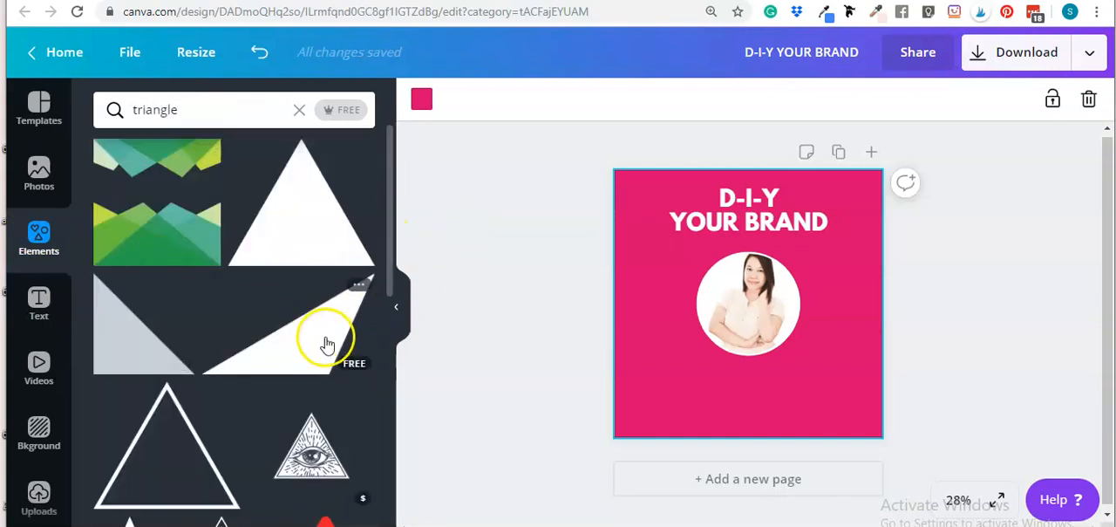
left_click(126, 346)
Enlarge and position the triangle so it covers the lower-right half of the cover diagonally
left_click(514, 100)
left_click(558, 147)
left_click_drag(822, 351, 850, 372)
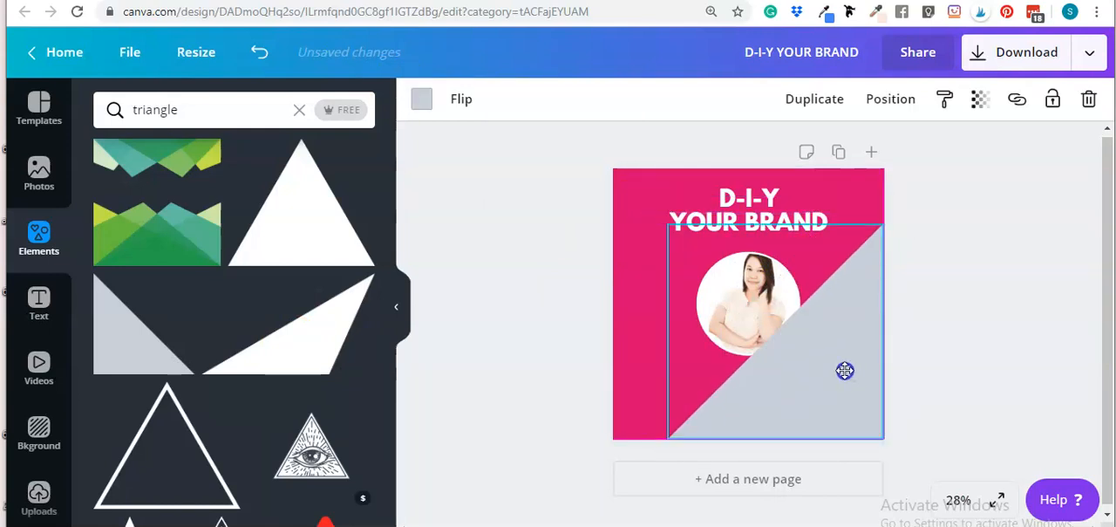
left_click_drag(668, 442, 583, 475)
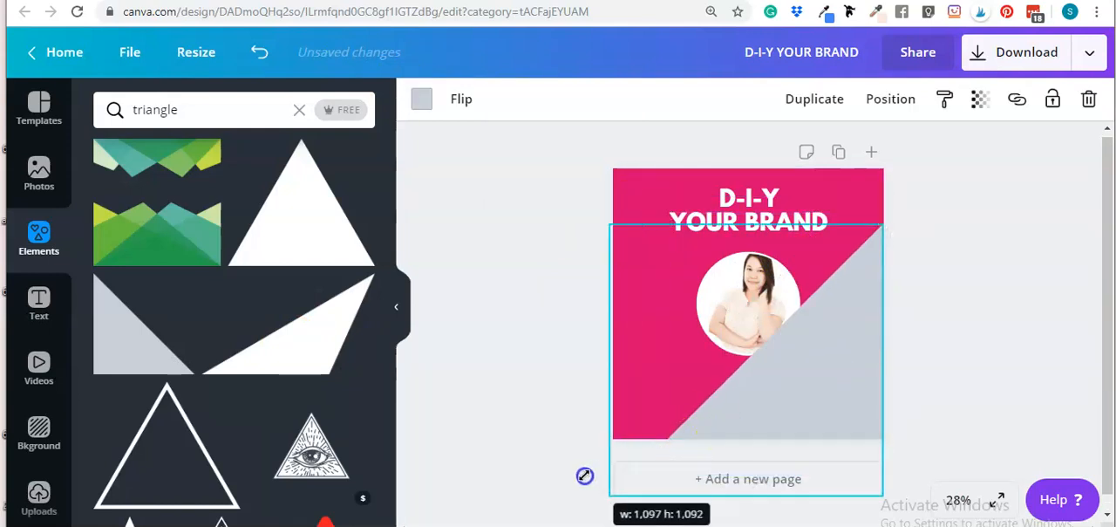
left_click_drag(788, 381, 792, 345)
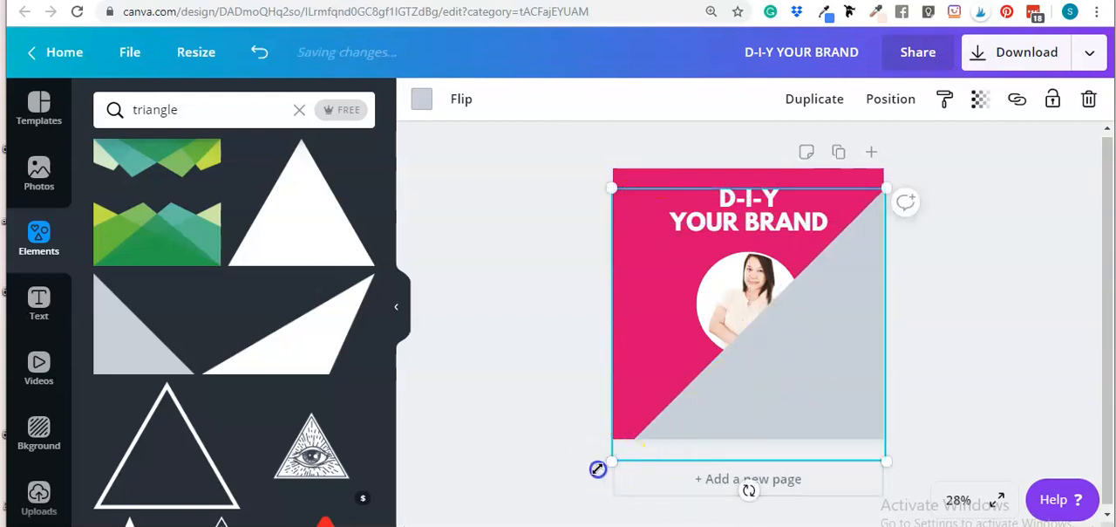
left_click_drag(597, 470, 568, 487)
left_click_drag(798, 351, 799, 333)
Fill the triangle white and send it backward behind the heading and photo
left_click(426, 101)
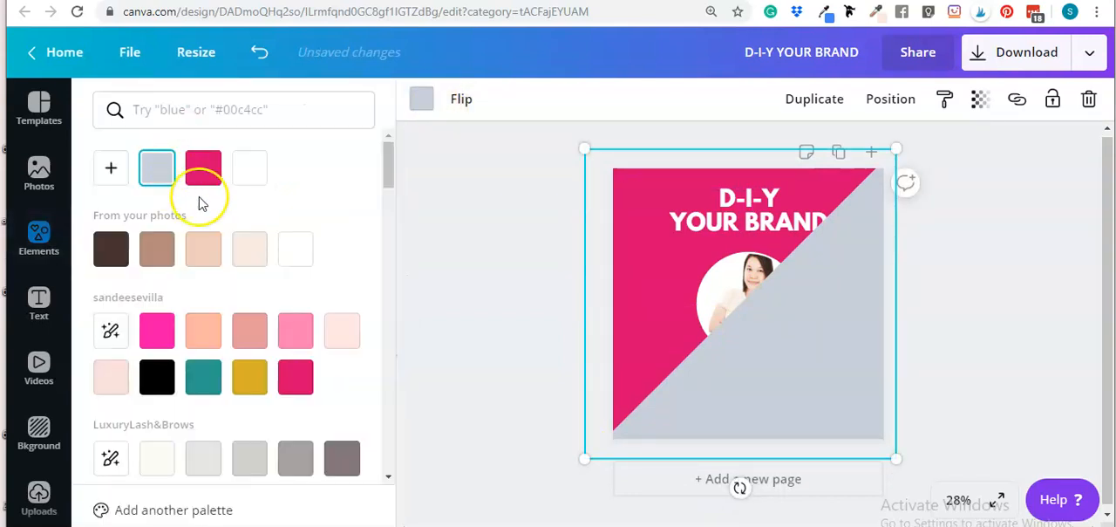
left_click(251, 170)
left_click(894, 101)
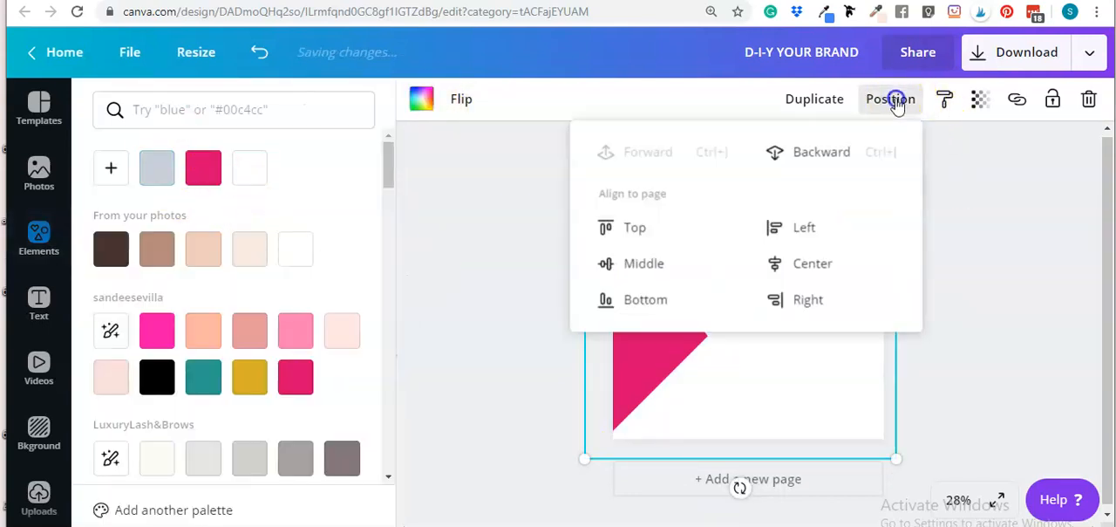
left_click(820, 155)
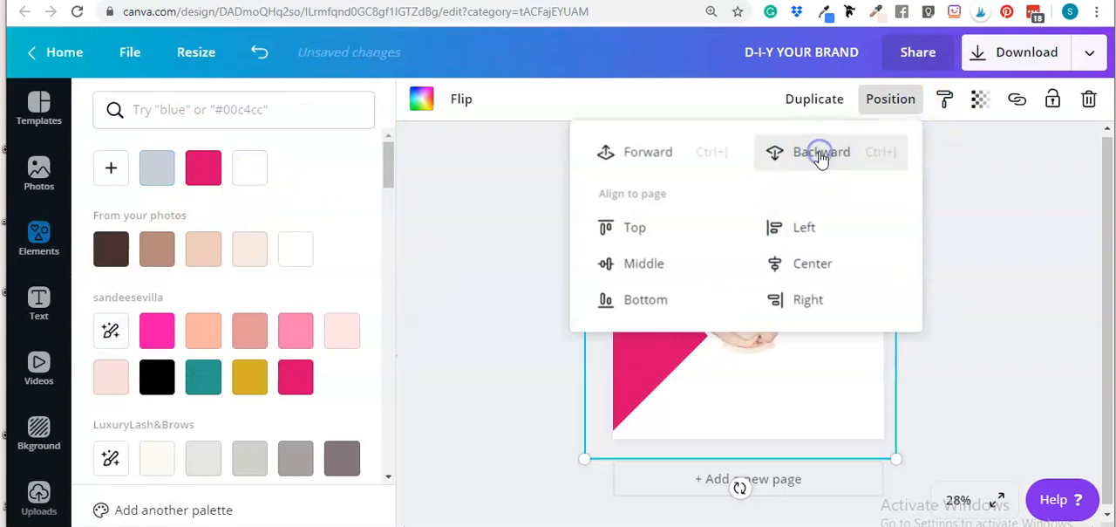
left_click(1023, 243)
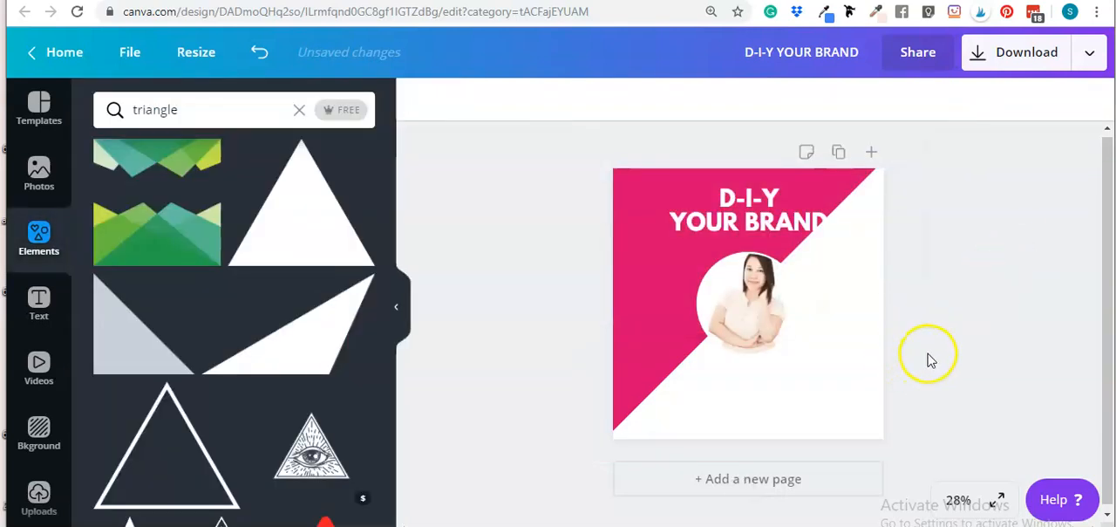
left_click(840, 252)
left_click(949, 242)
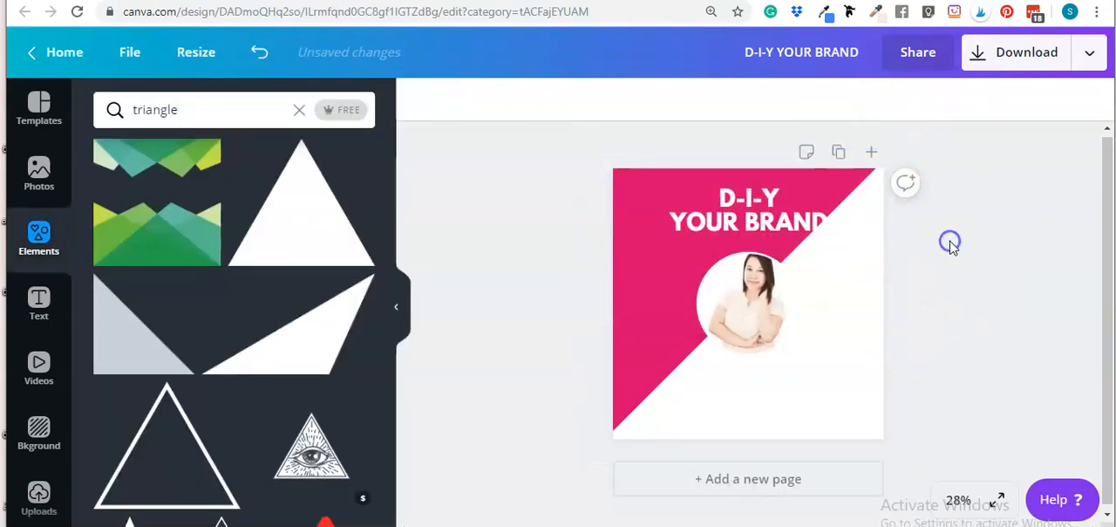
Recolor the triangle light pink and nudge its position slightly
left_click(846, 364)
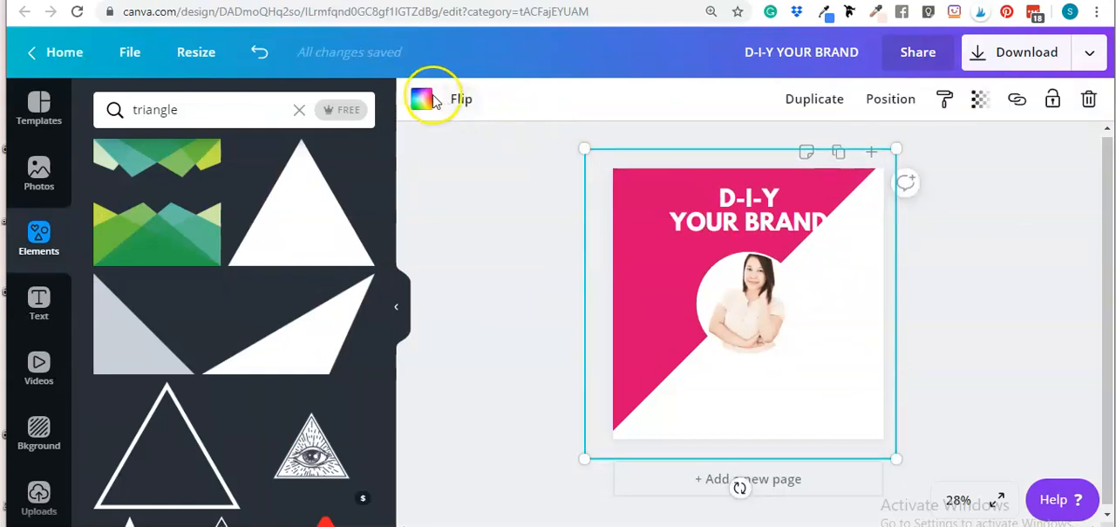
left_click(342, 331)
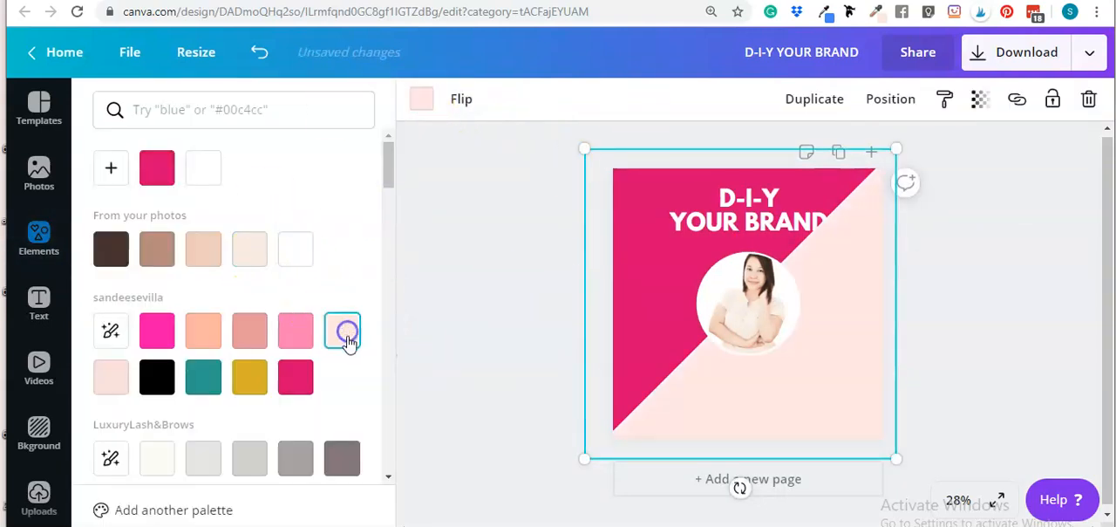
left_click(1026, 342)
left_click(829, 388)
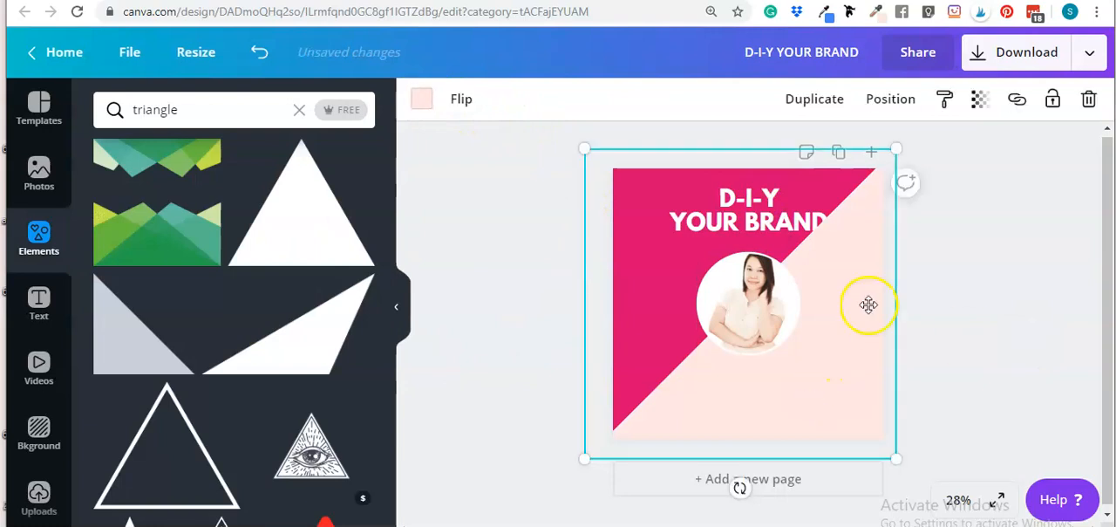
left_click_drag(858, 315, 860, 324)
left_click(1012, 237)
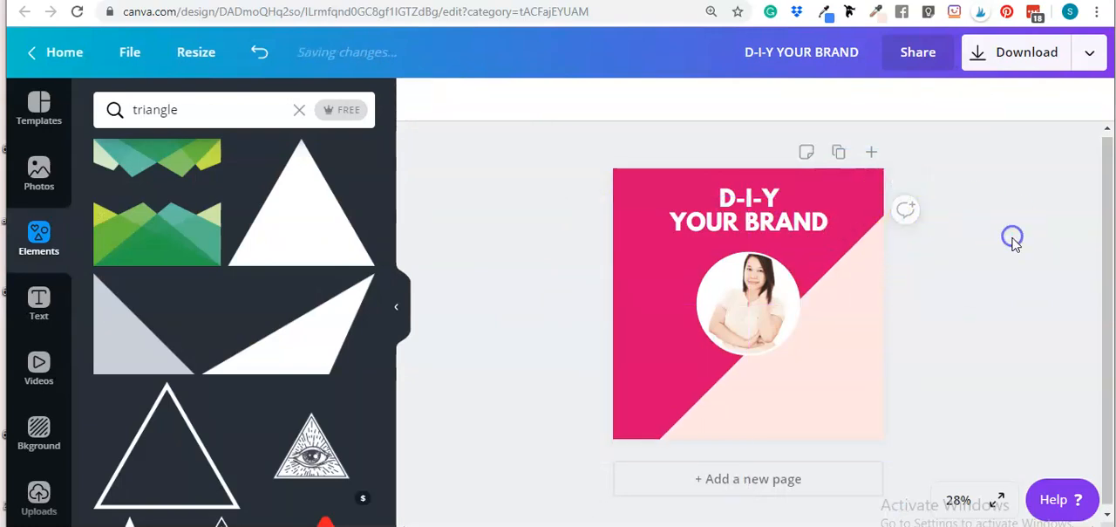
Delete the triangle from the cover
left_click_drag(812, 403, 800, 365)
left_click(1088, 99)
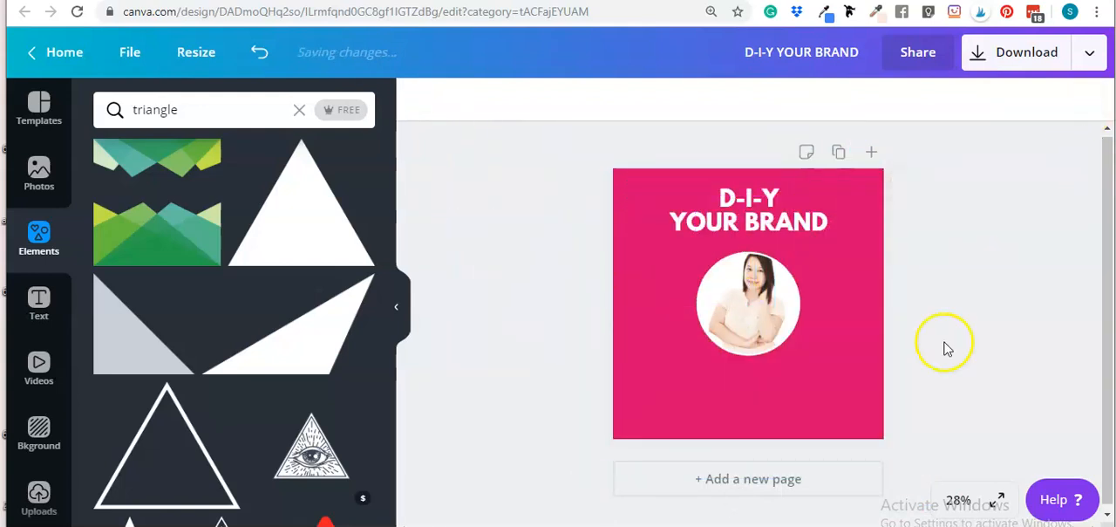
left_click(752, 319)
left_click(992, 325)
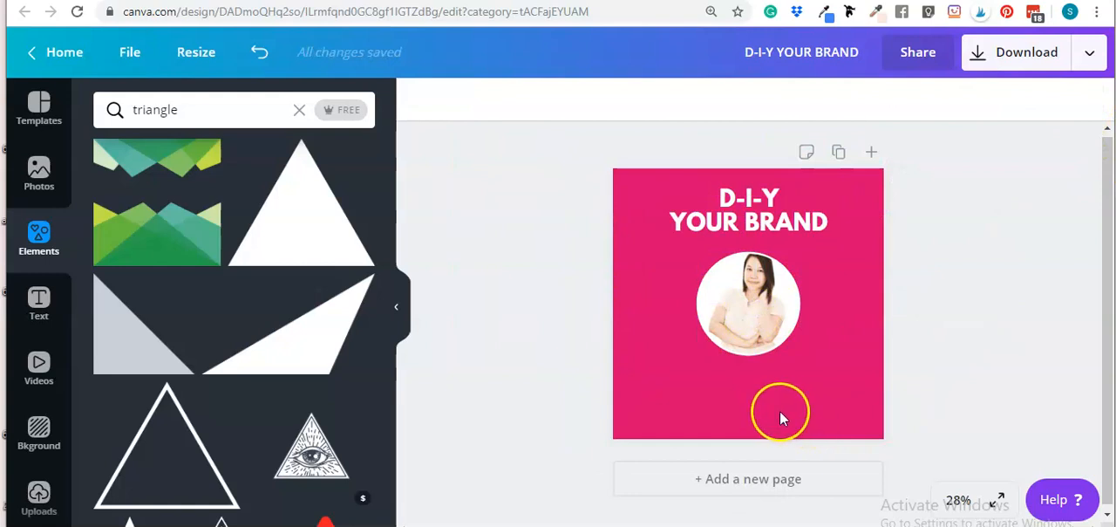
left_click(759, 334)
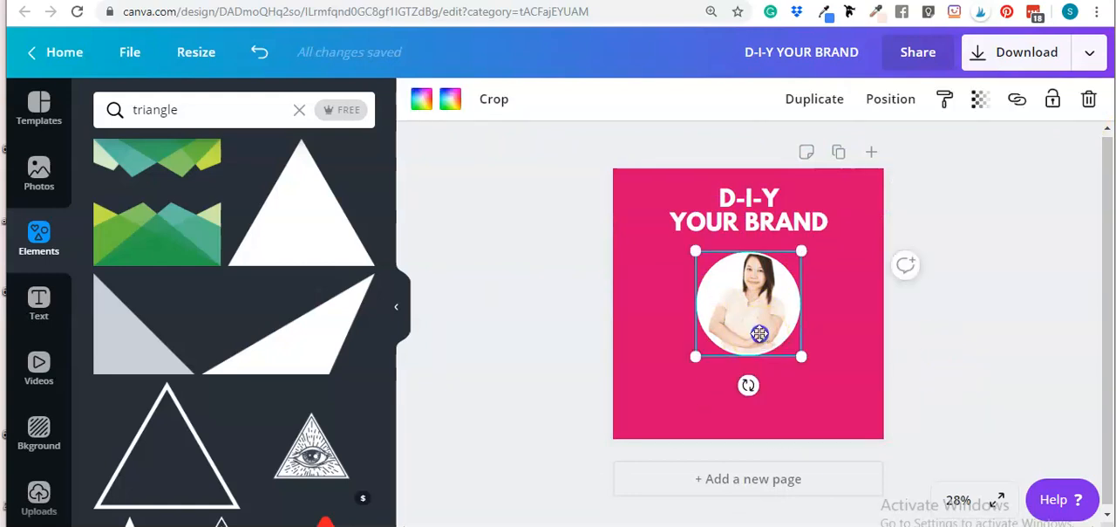
left_click(1002, 365)
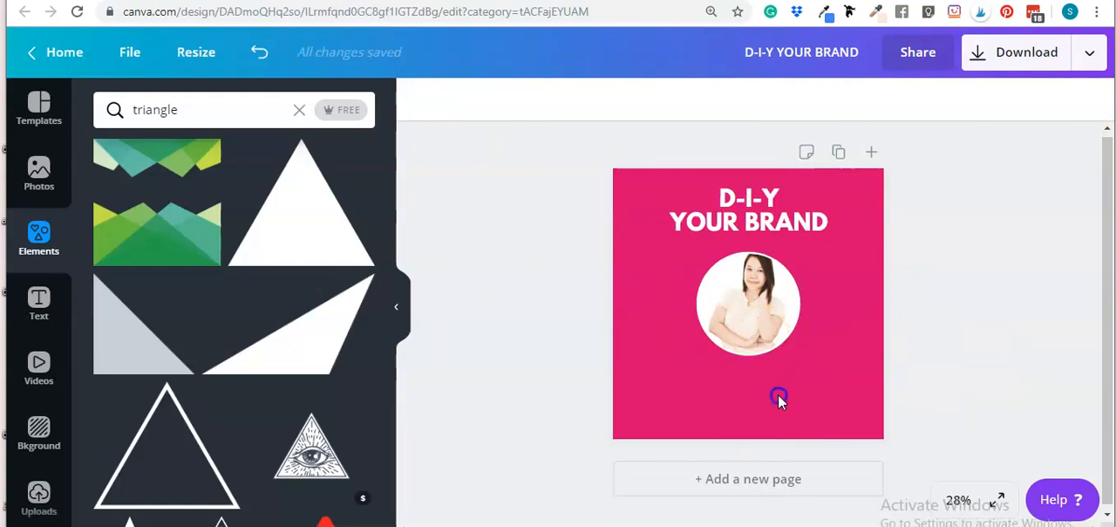
left_click(779, 397)
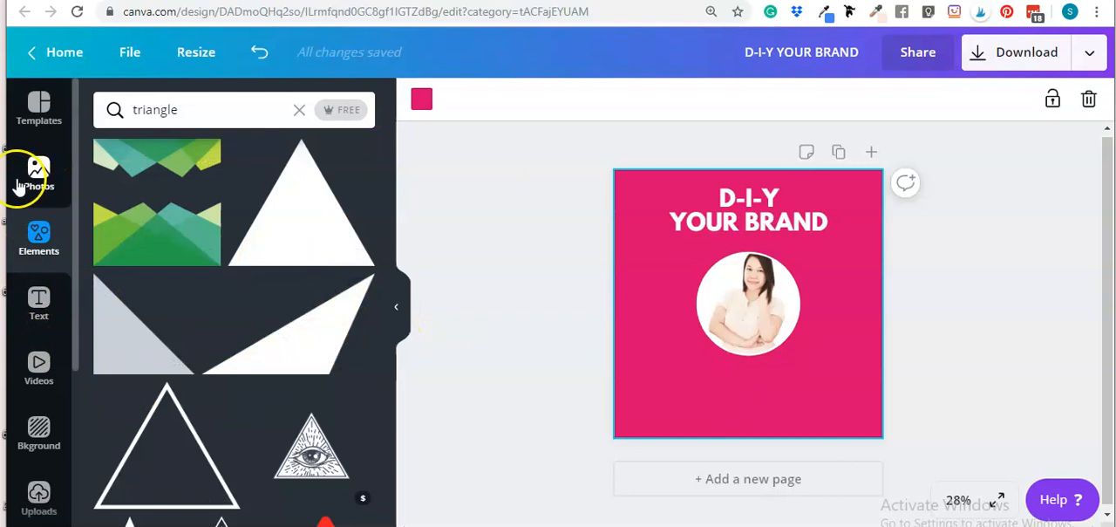
left_click(46, 174)
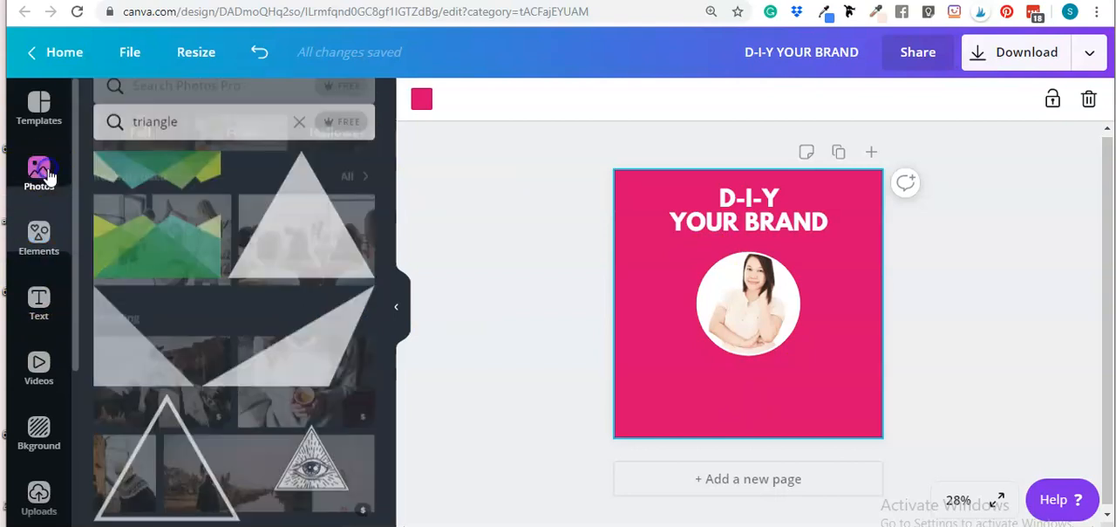
left_click(54, 257)
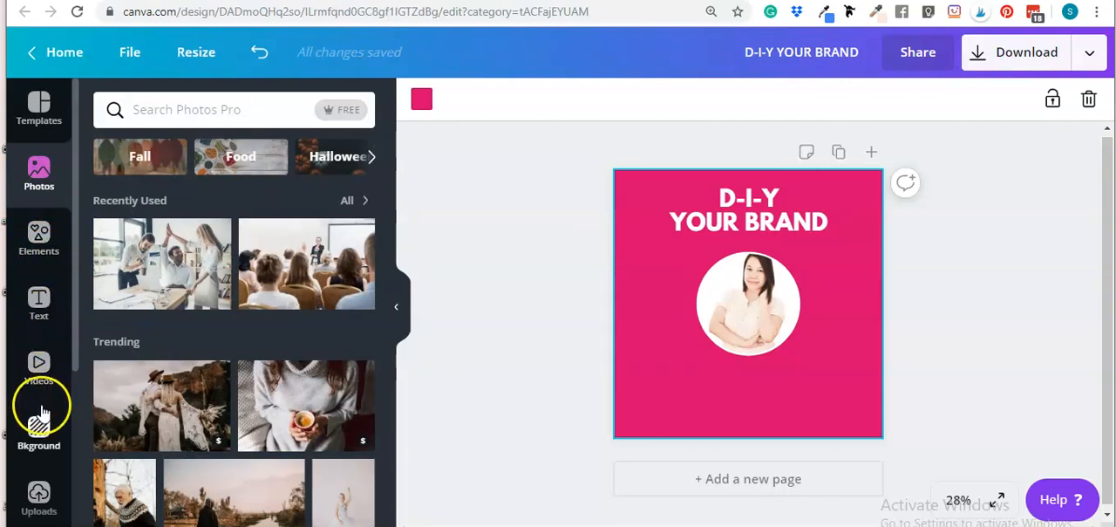
scroll(39, 397, "down", 2)
scroll(38, 327, "up", 2)
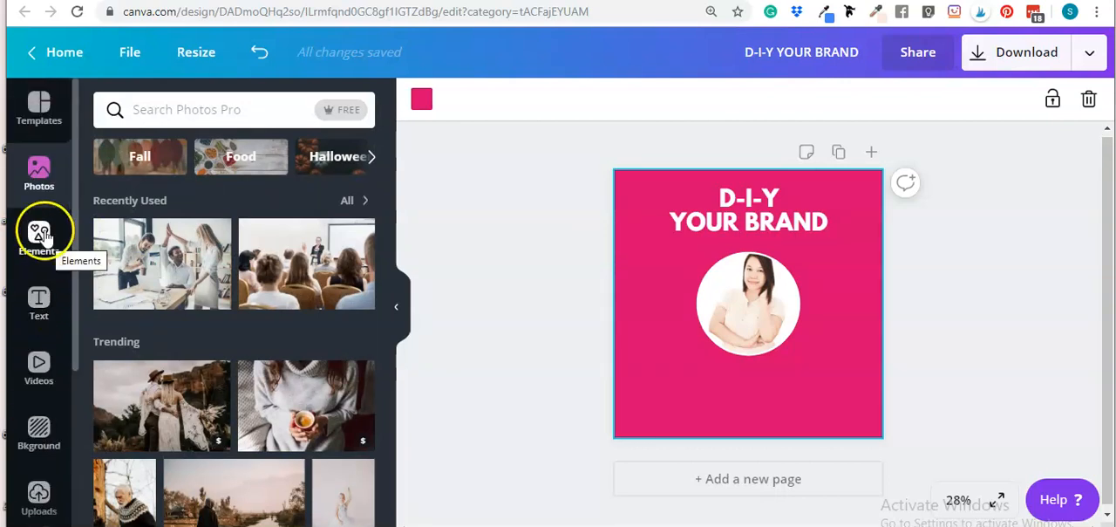
Clear the element search and insert a rectangle shape onto the cover
left_click(39, 244)
left_click(205, 110)
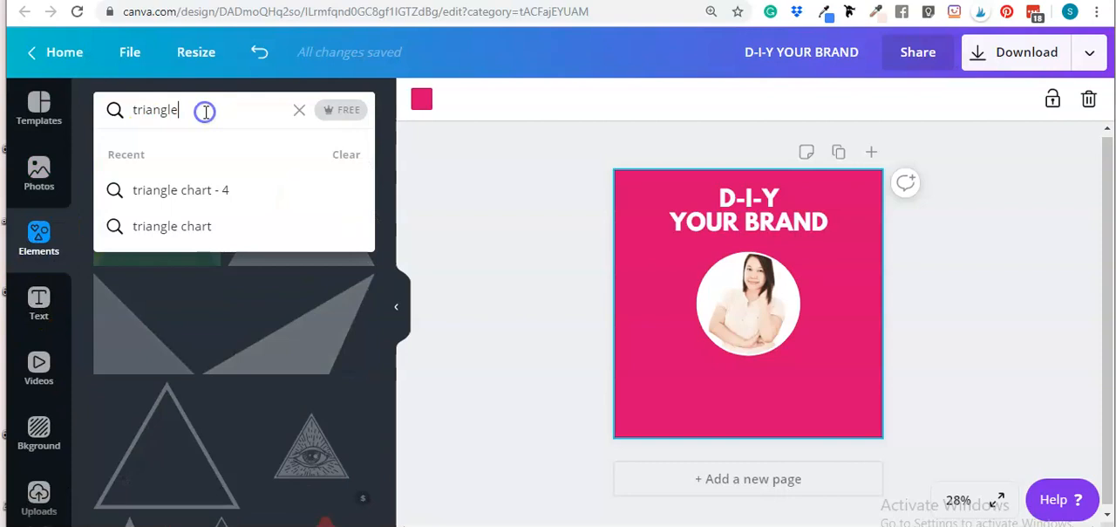
key("BackSpace")
key("BackSpace")
key("BackSpace")
key("BackSpace")
key("BackSpace")
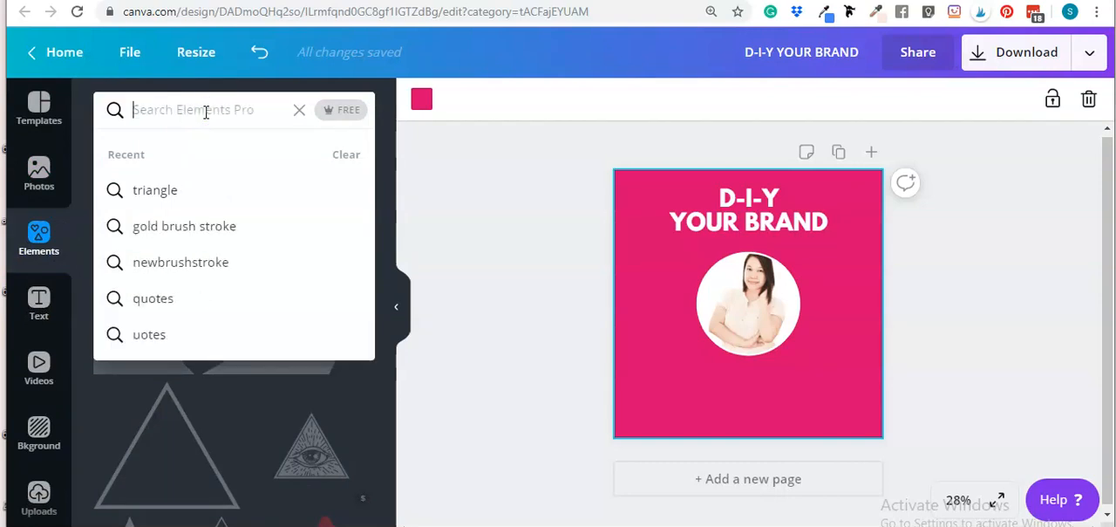
left_click(704, 403)
key("r")
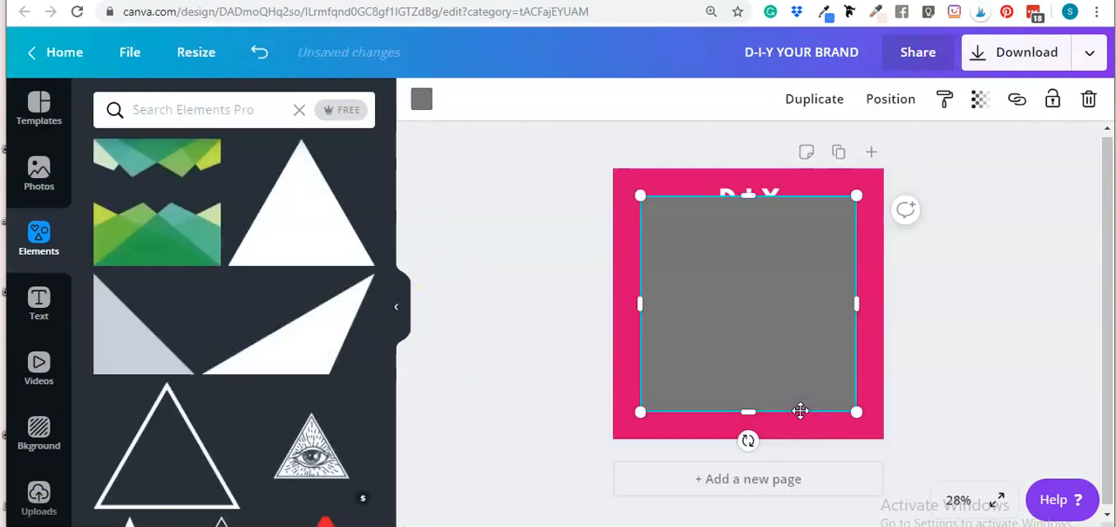
Resize the rectangle into a thin horizontal bar centered near the bottom of the cover
left_click_drag(752, 271, 753, 374)
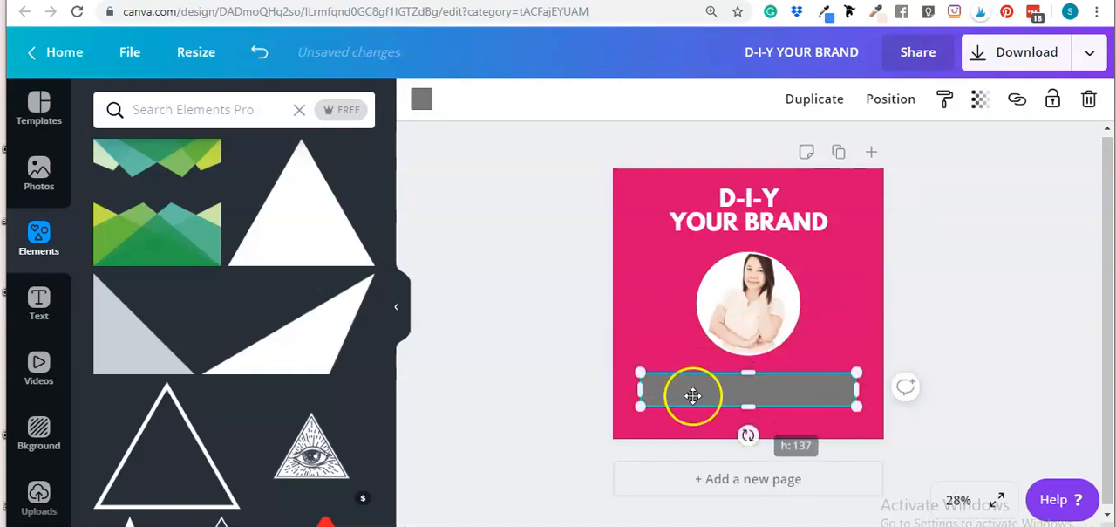
left_click_drag(642, 392, 724, 389)
left_click_drag(790, 404, 729, 415)
left_click(1004, 323)
left_click(730, 418)
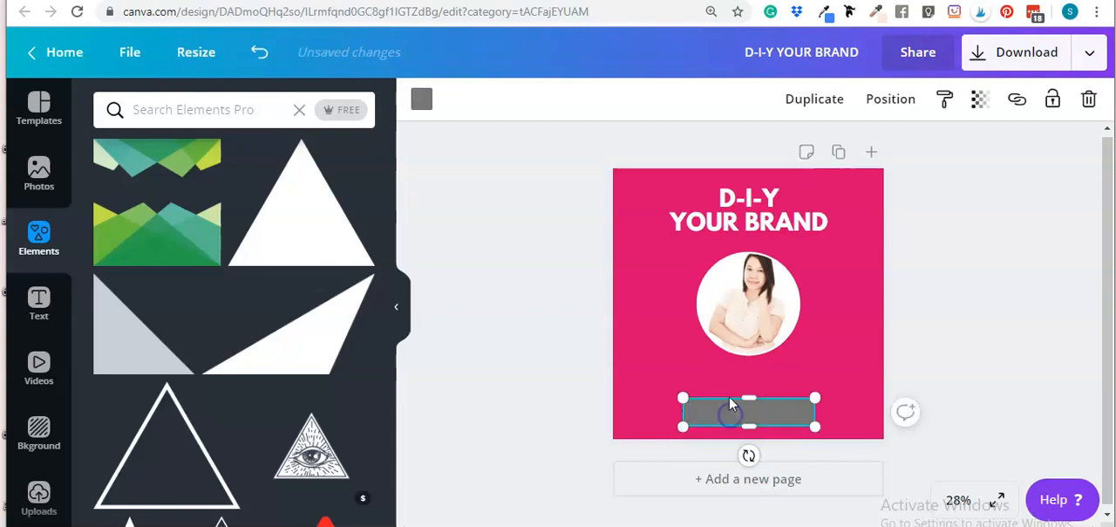
left_click_drag(754, 397, 775, 412)
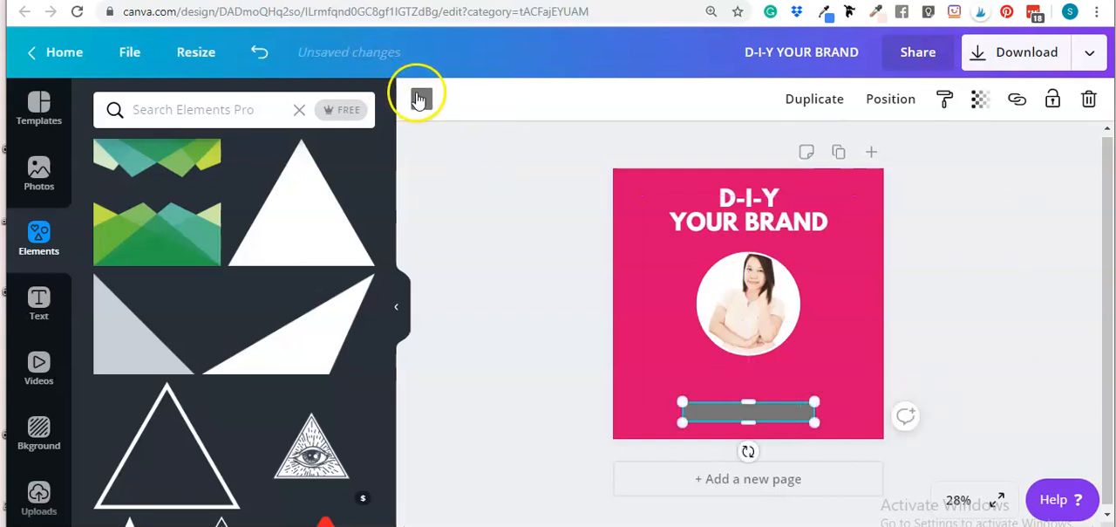
Color the horizontal bar white
left_click(421, 99)
left_click(250, 167)
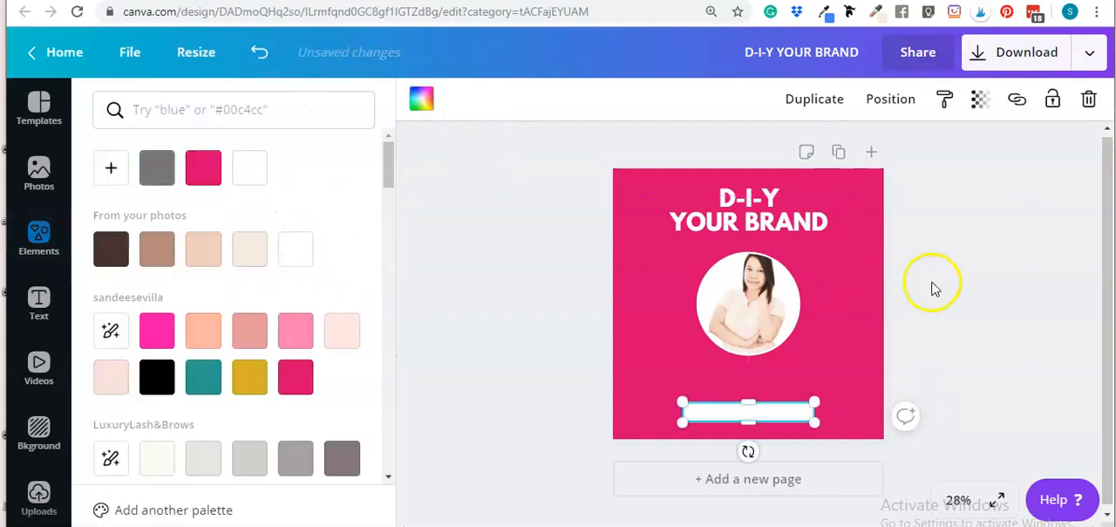
left_click(941, 282)
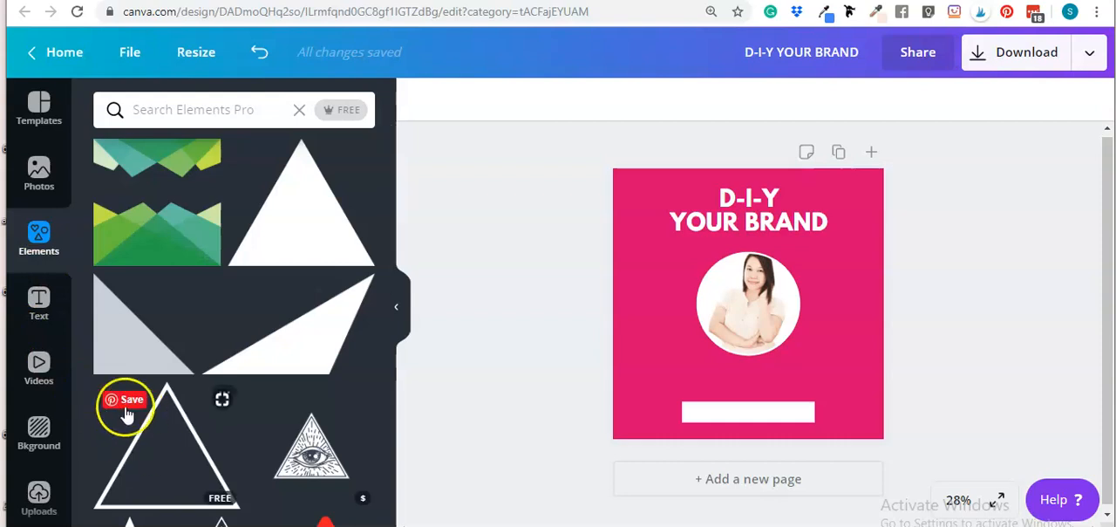
Search the elements for squares and add a square outline frame to the cover
left_click(170, 107)
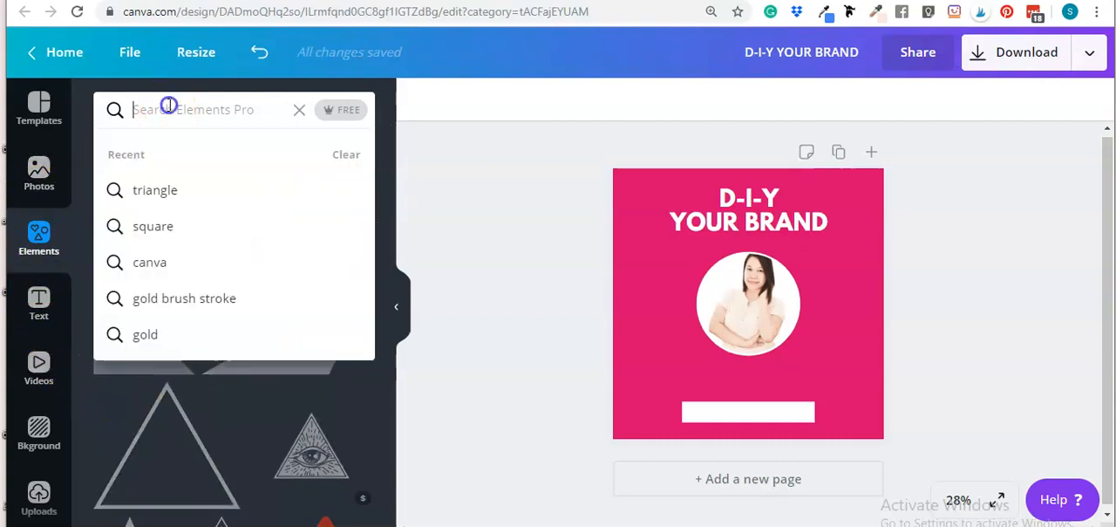
type("squar")
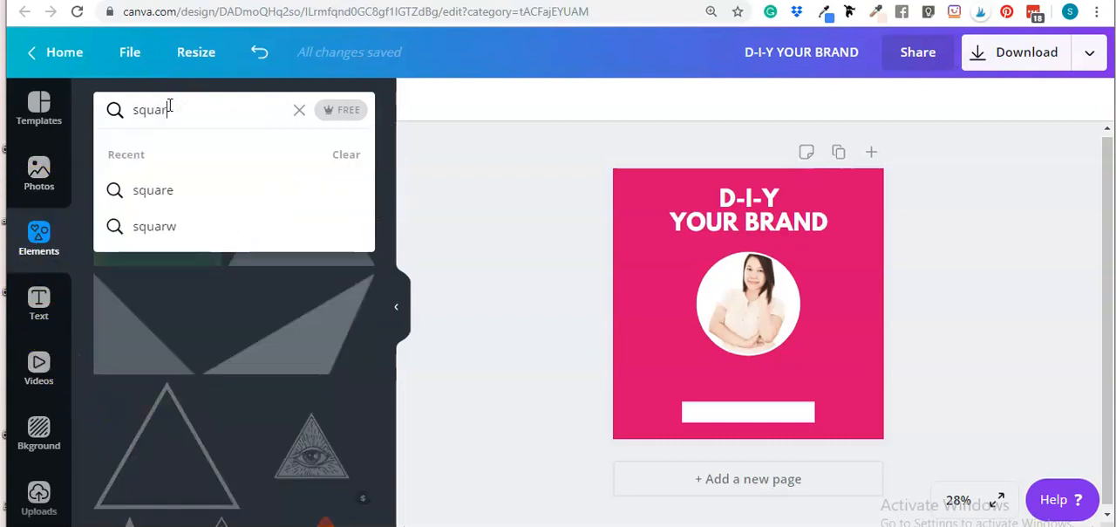
type("e")
key("Return")
left_click(196, 207)
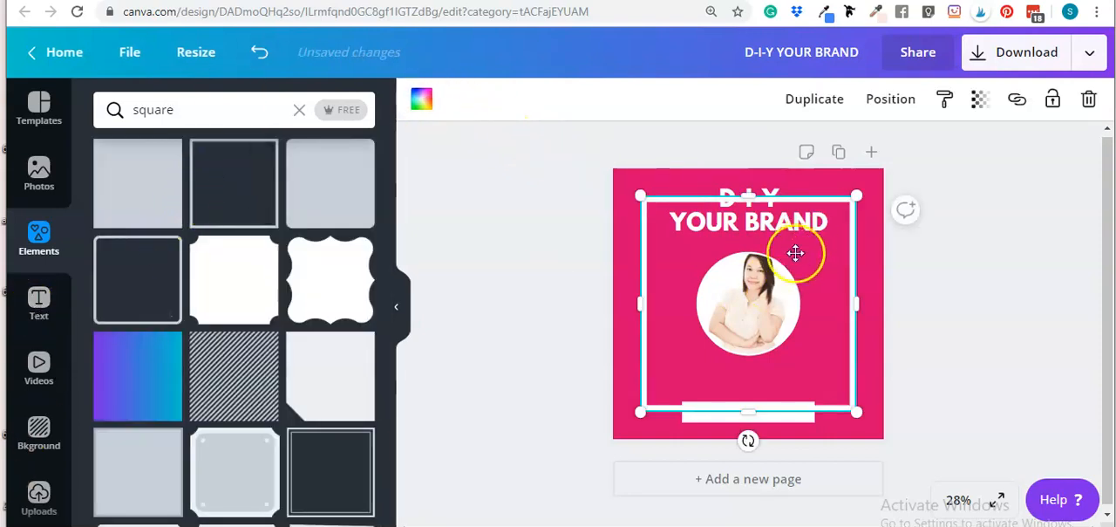
Resize the square outline so it frames the cover just inside its edges
left_click_drag(796, 253, 779, 237)
left_click_drag(824, 384, 680, 411)
left_click_drag(722, 294, 876, 306)
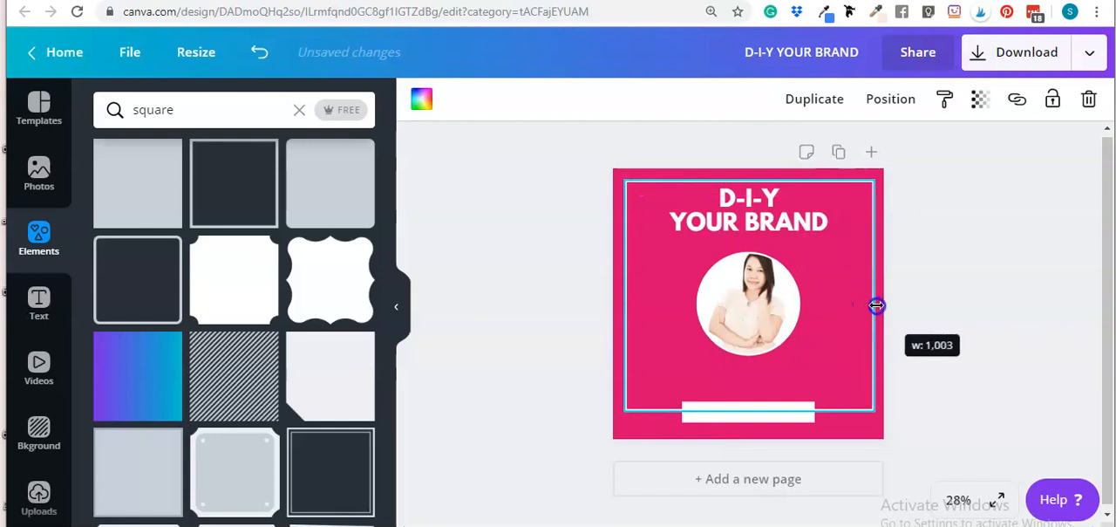
left_click_drag(923, 245, 841, 265)
left_click(935, 339)
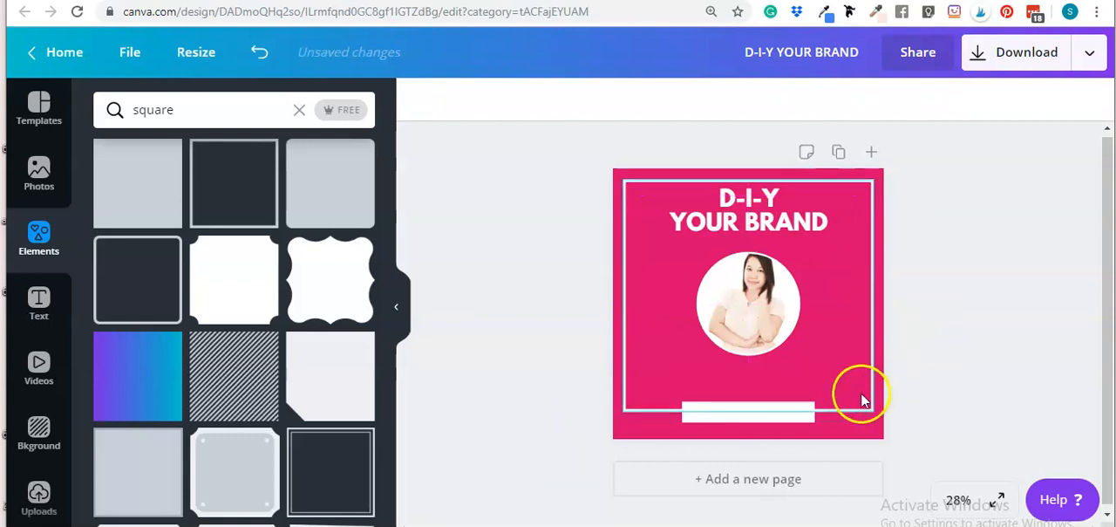
left_click(755, 344)
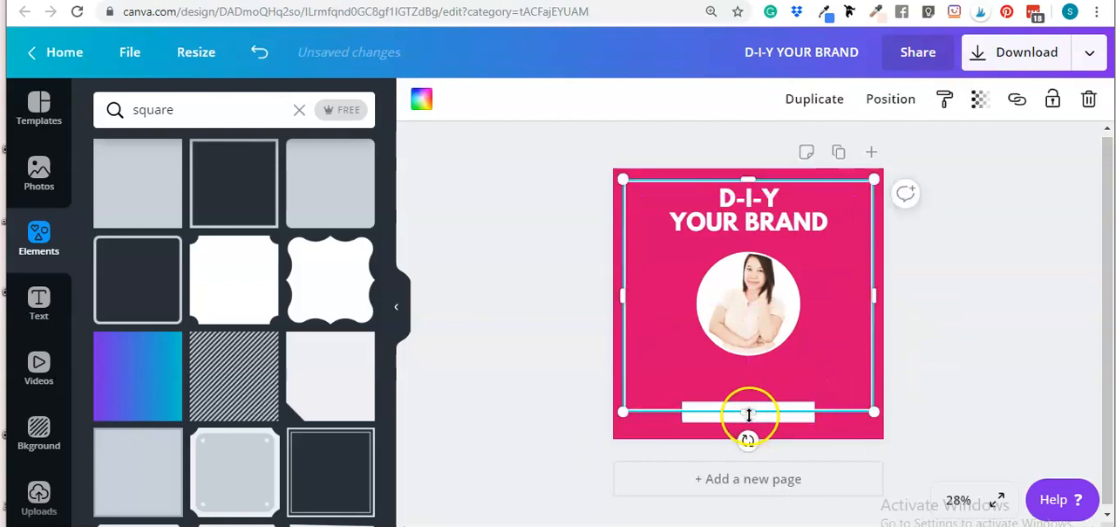
left_click_drag(749, 424, 749, 431)
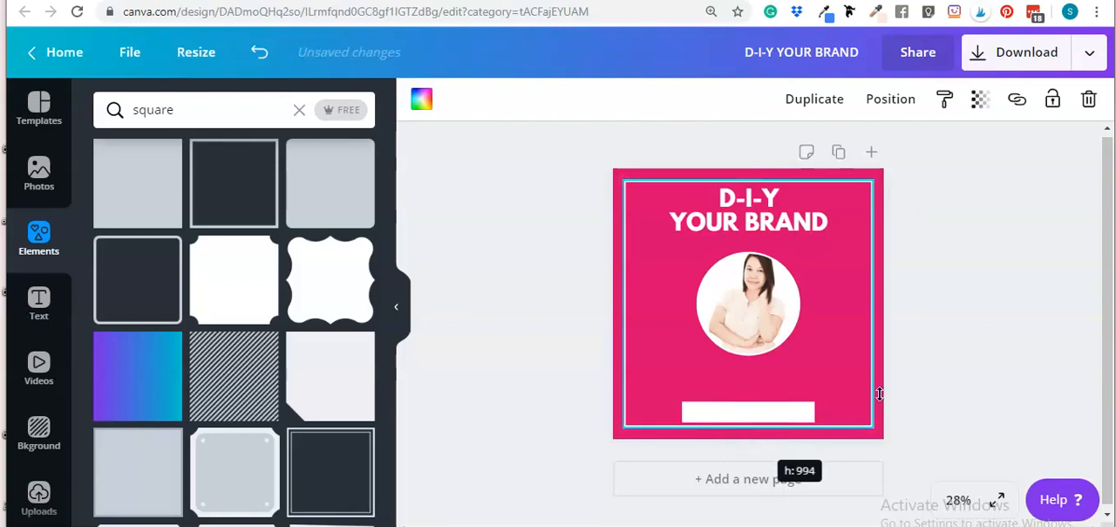
left_click(959, 382)
Send the square frame backward and lower the white bar so it overlaps the frame's bottom edge
mouse_move(832, 370)
left_mouse_down()
mouse_move(832, 360)
mouse_move(832, 369)
left_mouse_up()
left_click(890, 96)
left_click(794, 187)
left_click(1037, 240)
left_click_drag(721, 406, 713, 423)
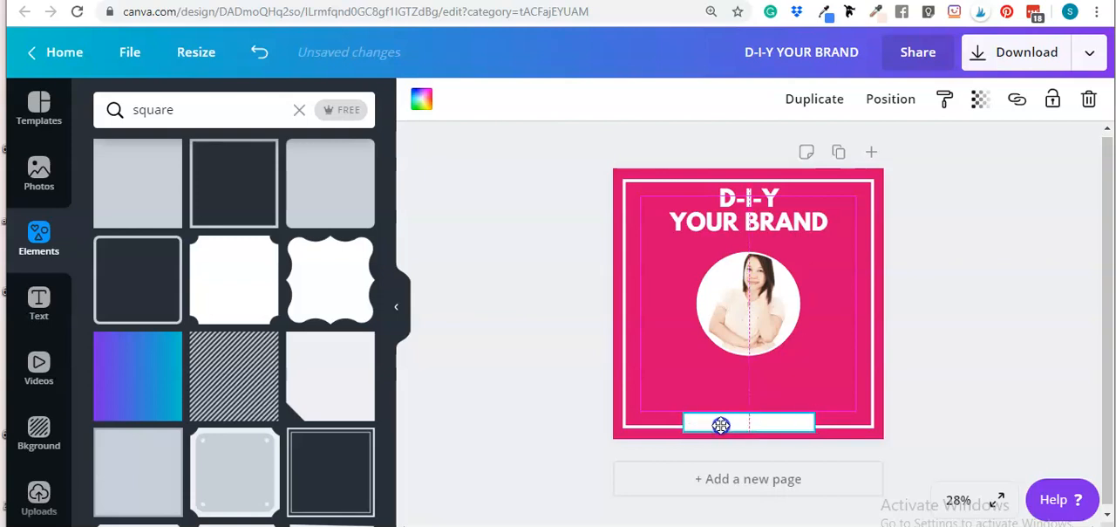
left_click(999, 401)
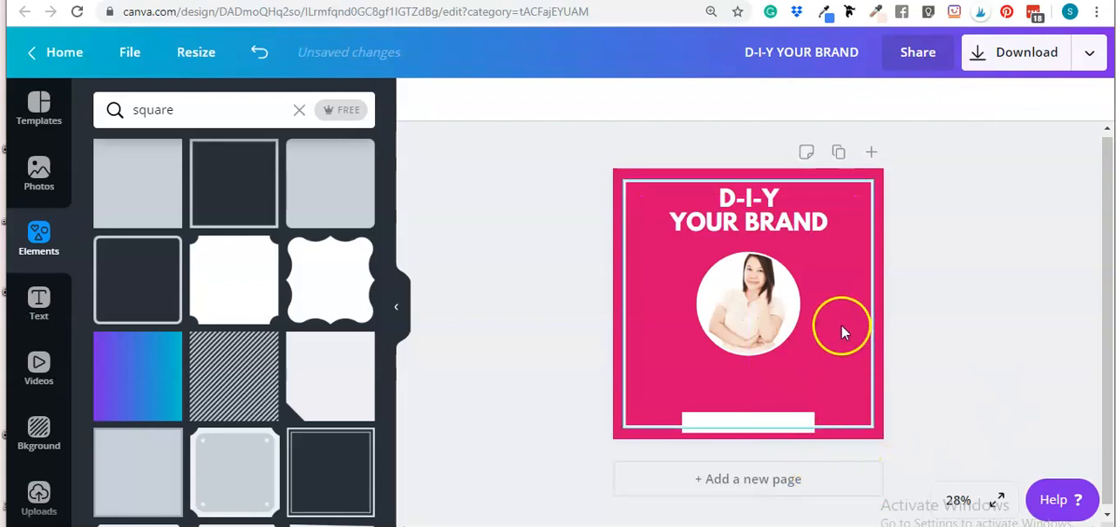
Swap positions by moving the heading to the bottom and the white bar to the top of the cover
left_click_drag(765, 211, 765, 382)
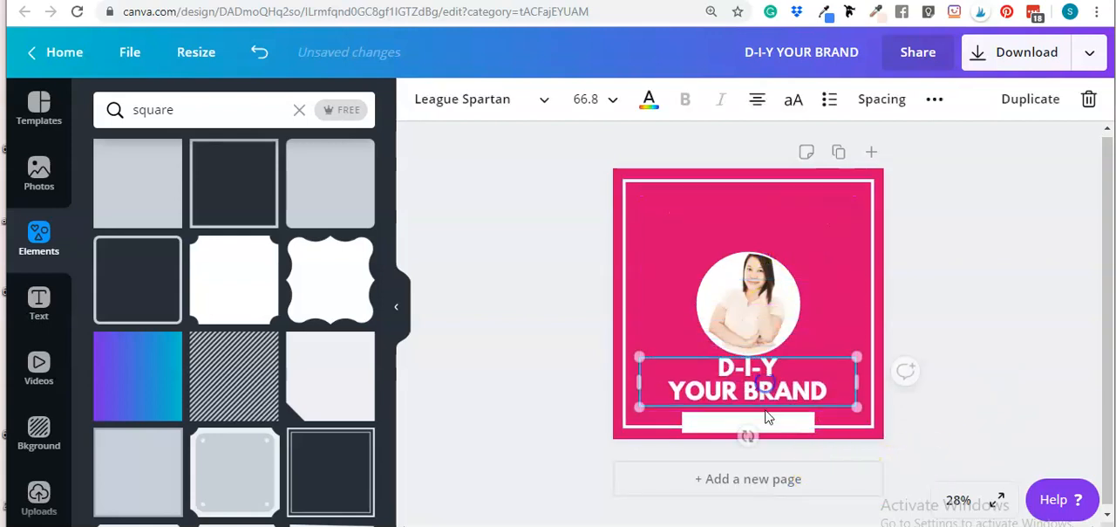
left_click_drag(767, 422, 767, 207)
left_click(791, 389)
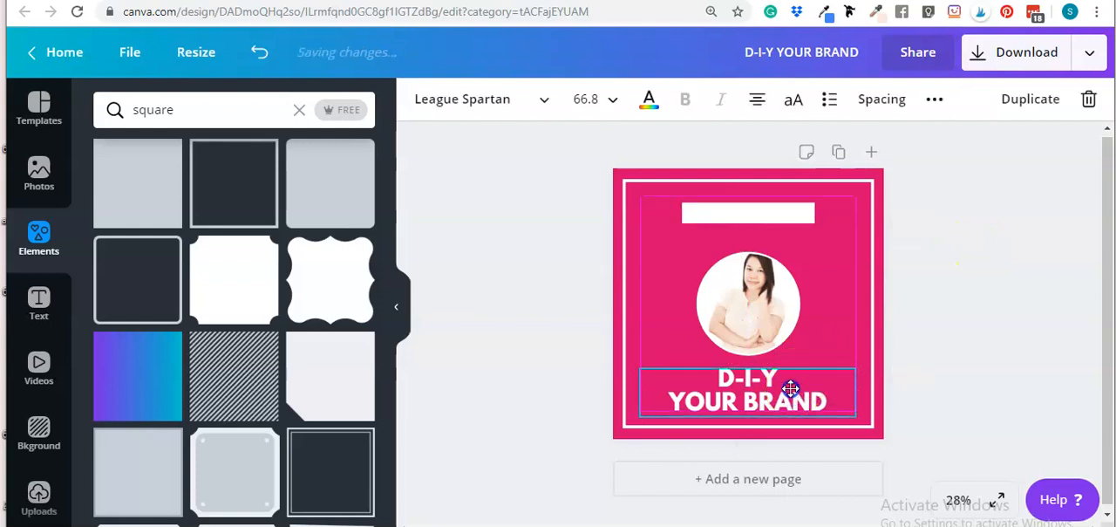
left_click(1006, 363)
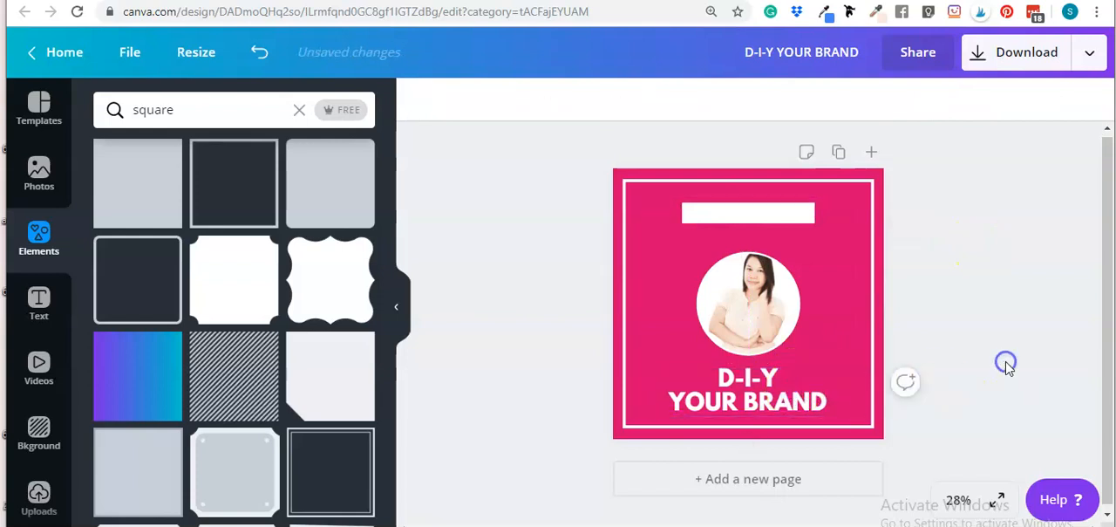
left_click(794, 338)
left_click(1054, 319)
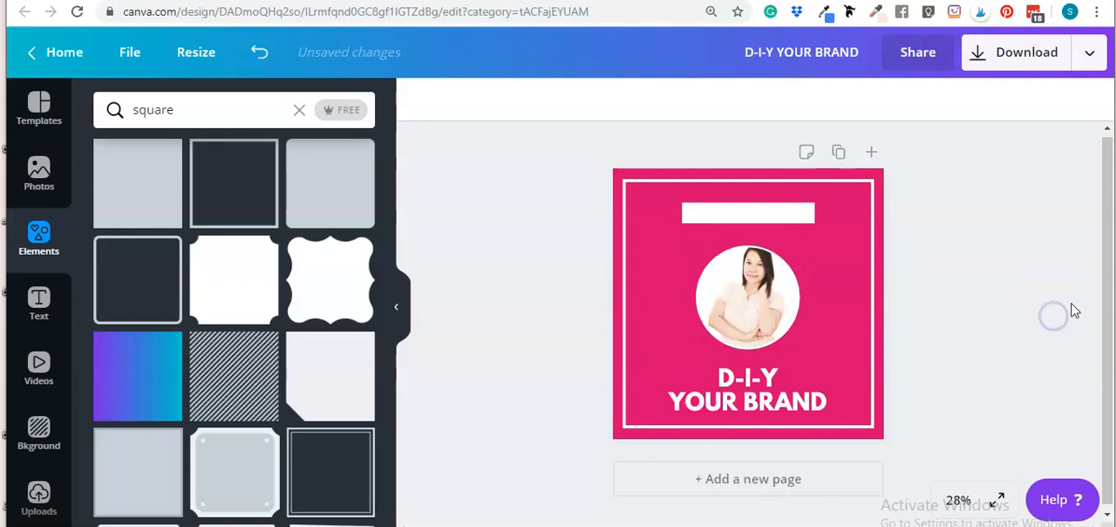
left_click_drag(731, 206, 737, 207)
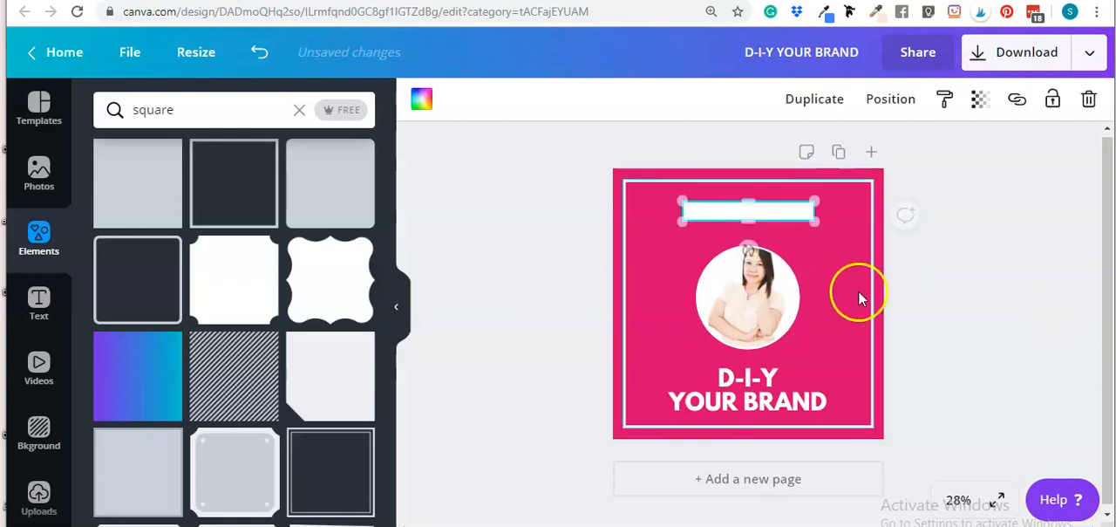
left_click(821, 296)
Add a new text box and color its text black
key("t")
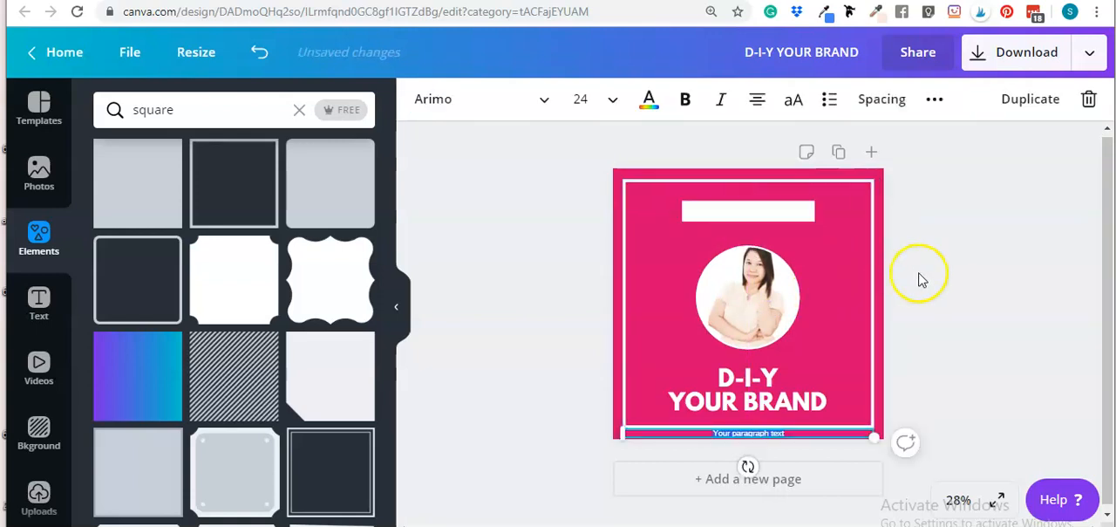
left_click_drag(780, 433, 779, 256)
left_click(649, 98)
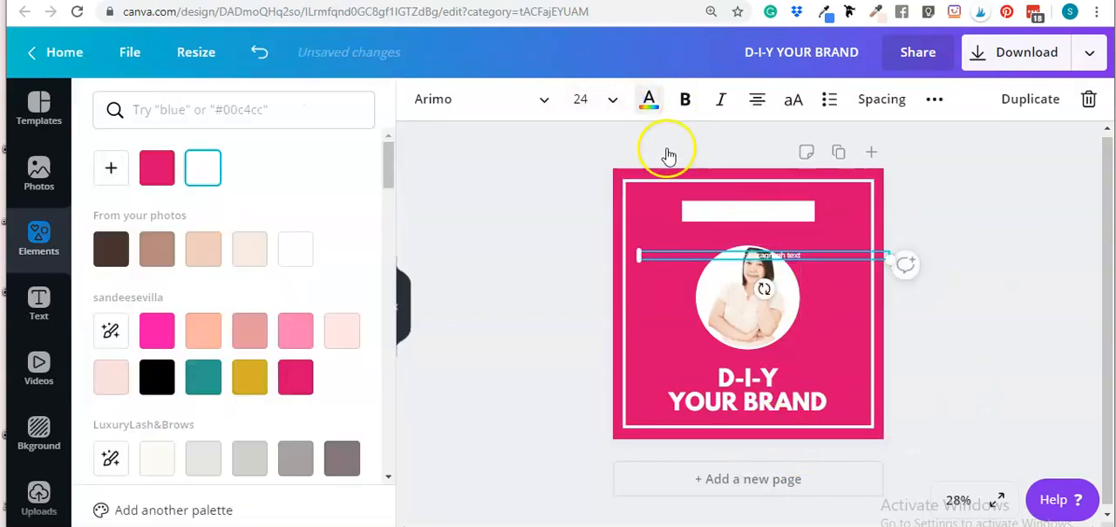
left_click(157, 377)
Enlarge the text box to 56 pt and move it above the photo
left_click_drag(662, 260, 800, 258)
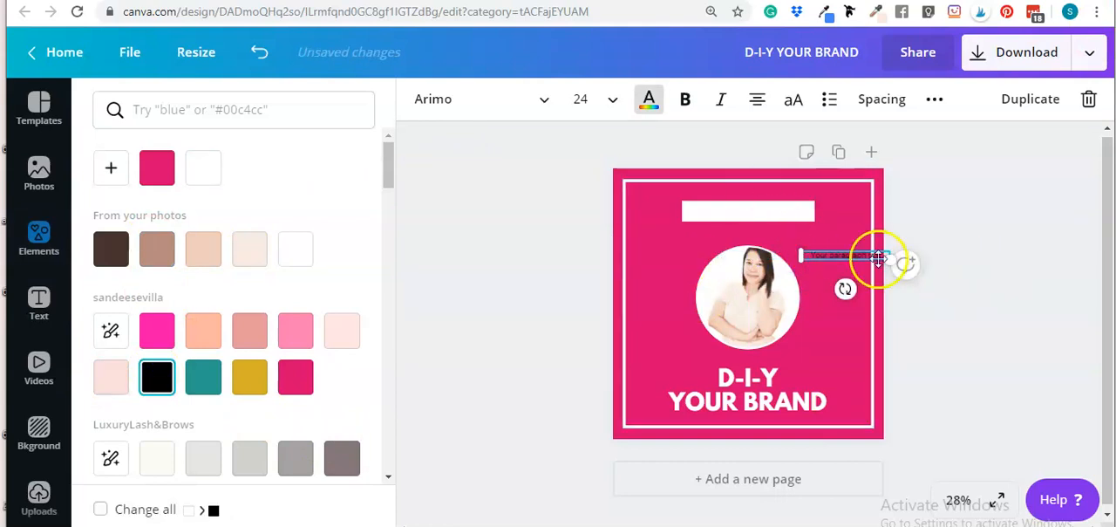
left_click_drag(893, 258, 1002, 374)
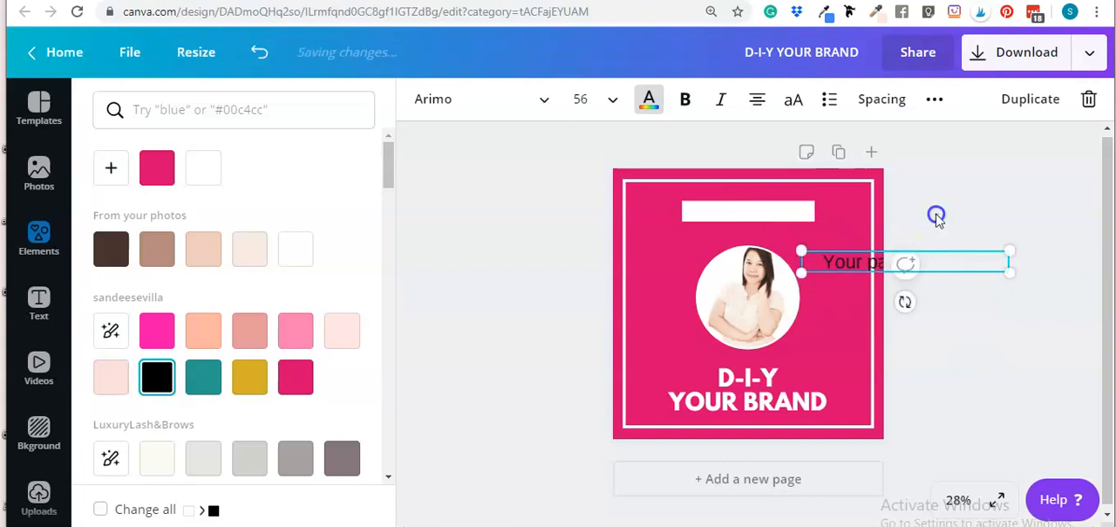
left_click(832, 262)
left_click_drag(831, 261, 711, 242)
Replace the placeholder with "Ep. #01" and move it onto the white bar
double_click(717, 244)
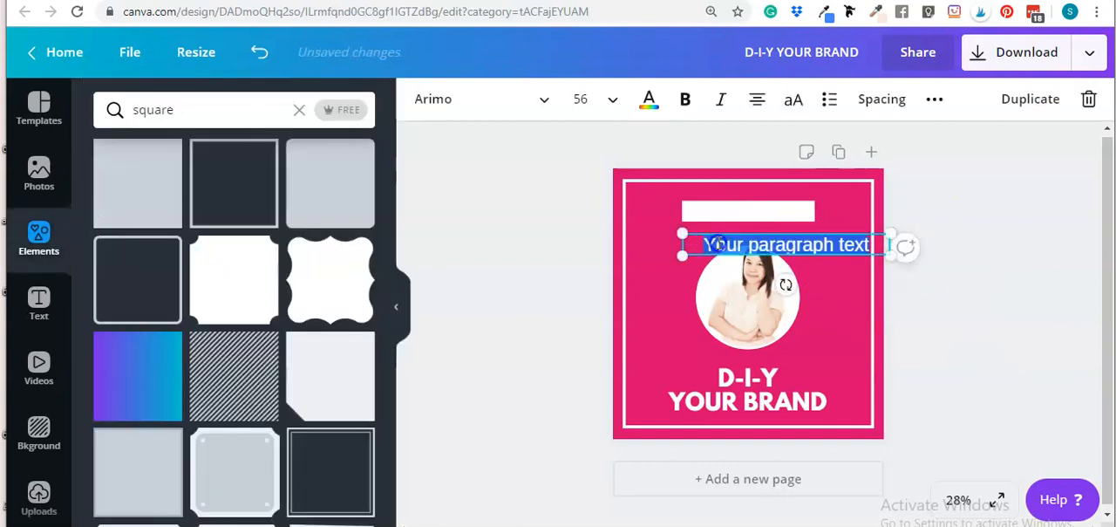
type("Ep. #01")
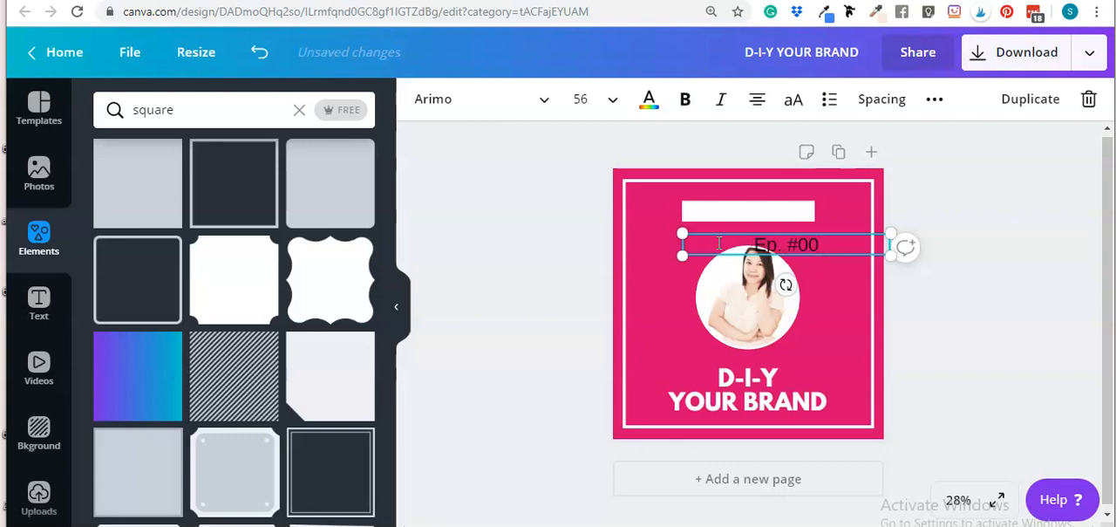
left_click_drag(789, 252, 779, 211)
left_click(1086, 218)
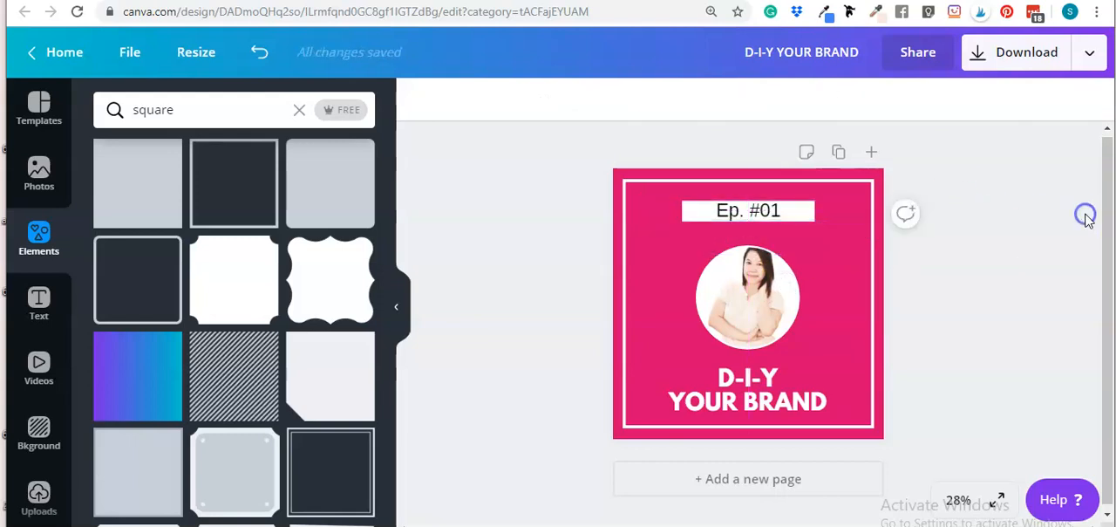
left_click(756, 208)
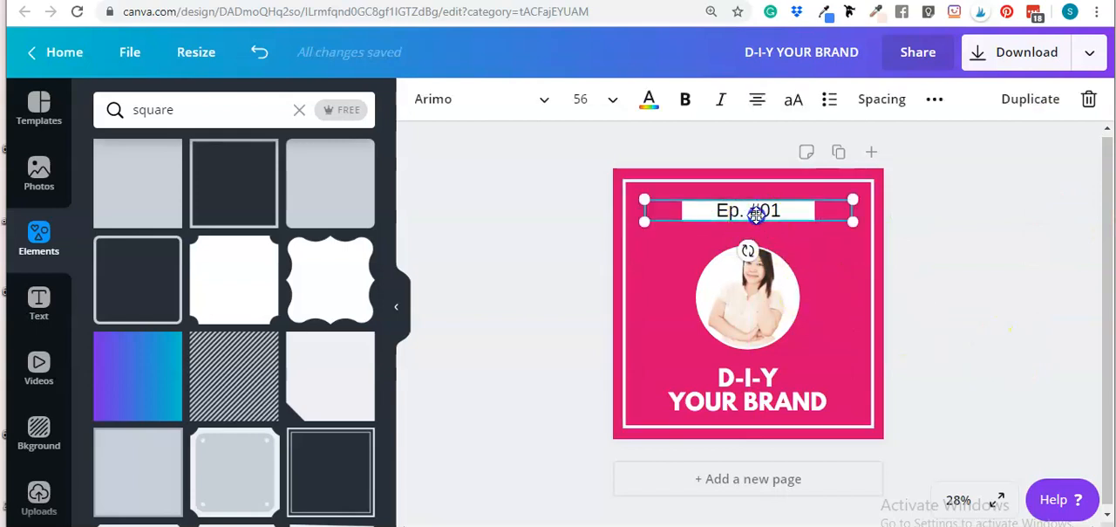
left_click(1016, 254)
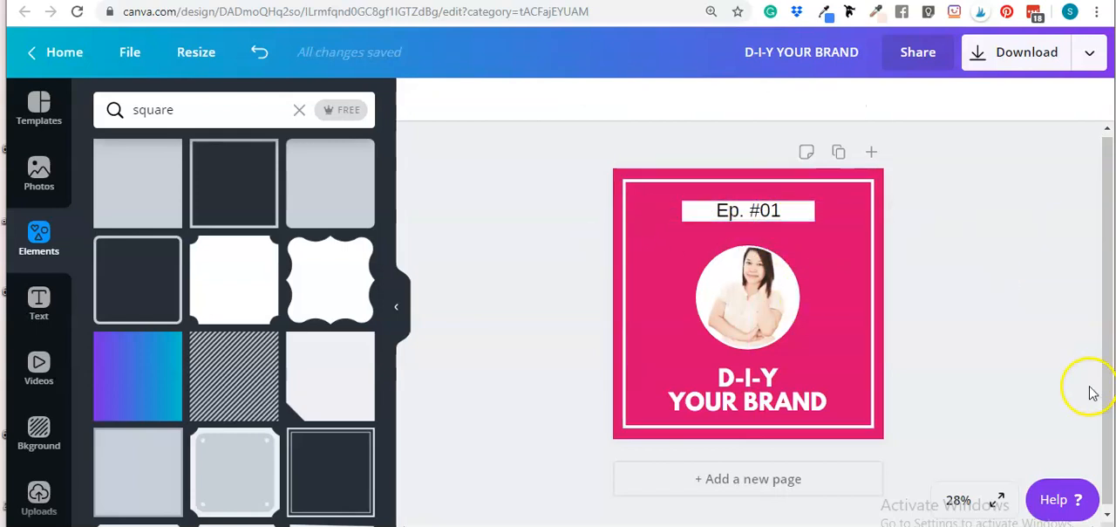
left_click(731, 307)
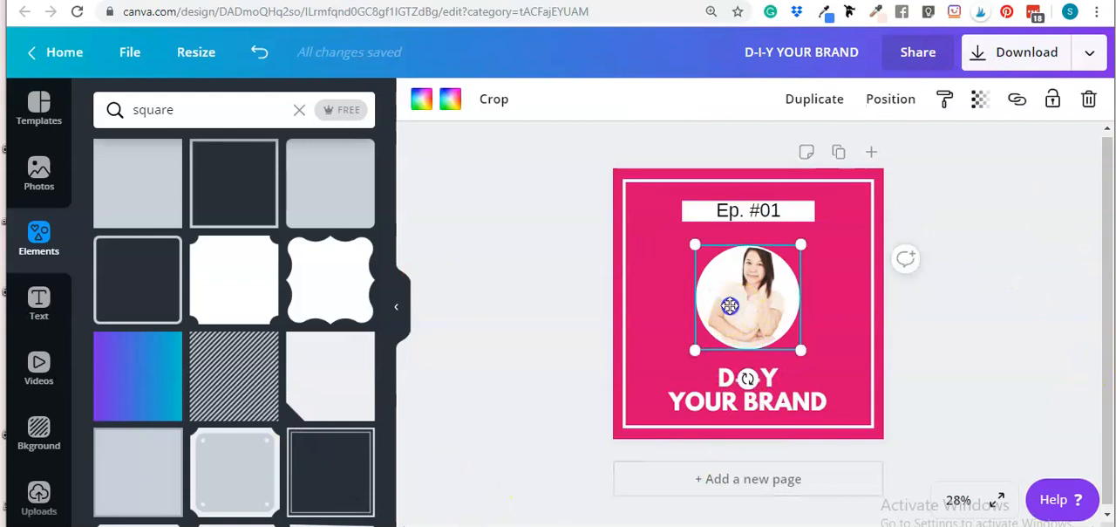
left_click(934, 436)
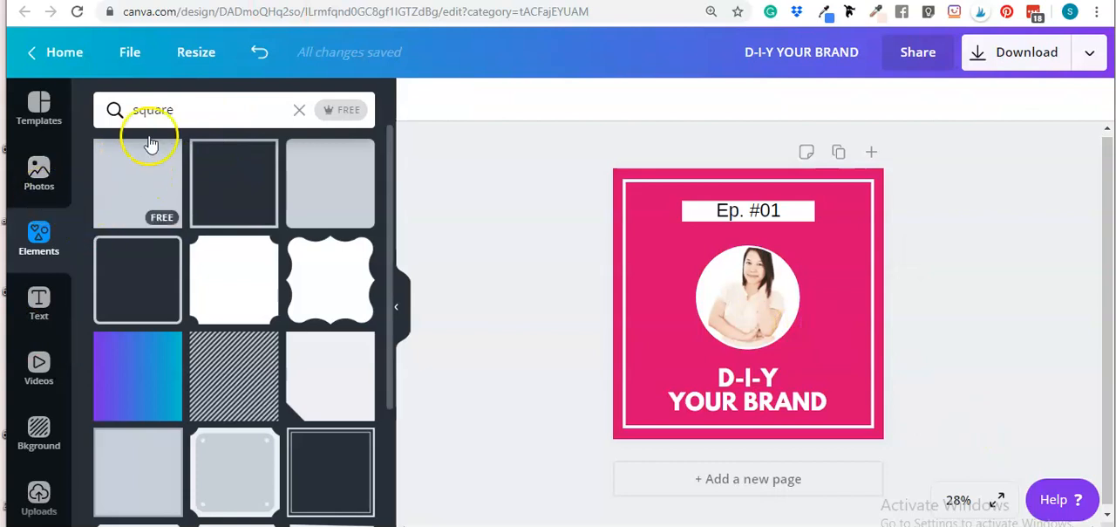
Search the elements for play buttons
left_click(234, 112)
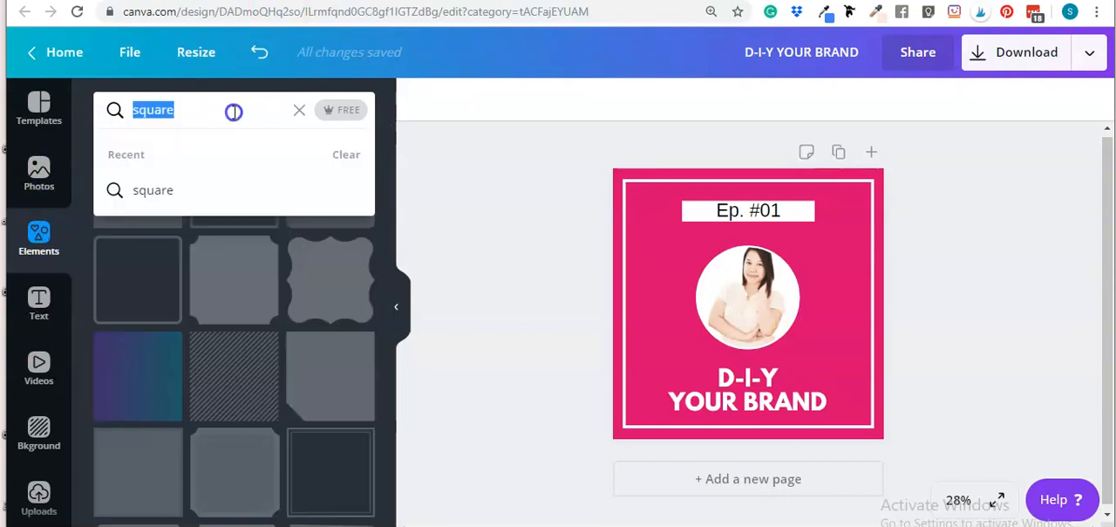
type("pl")
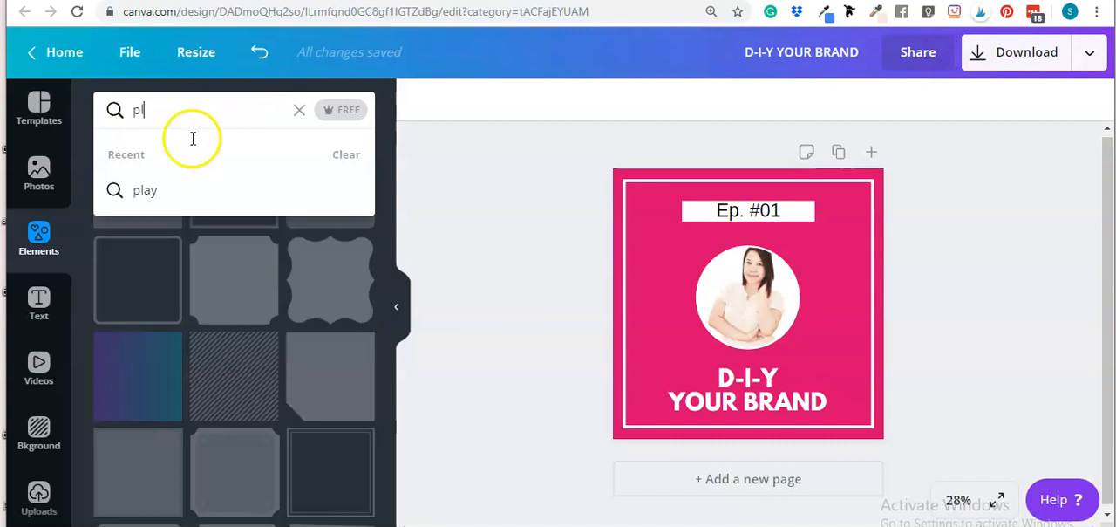
left_click(188, 202)
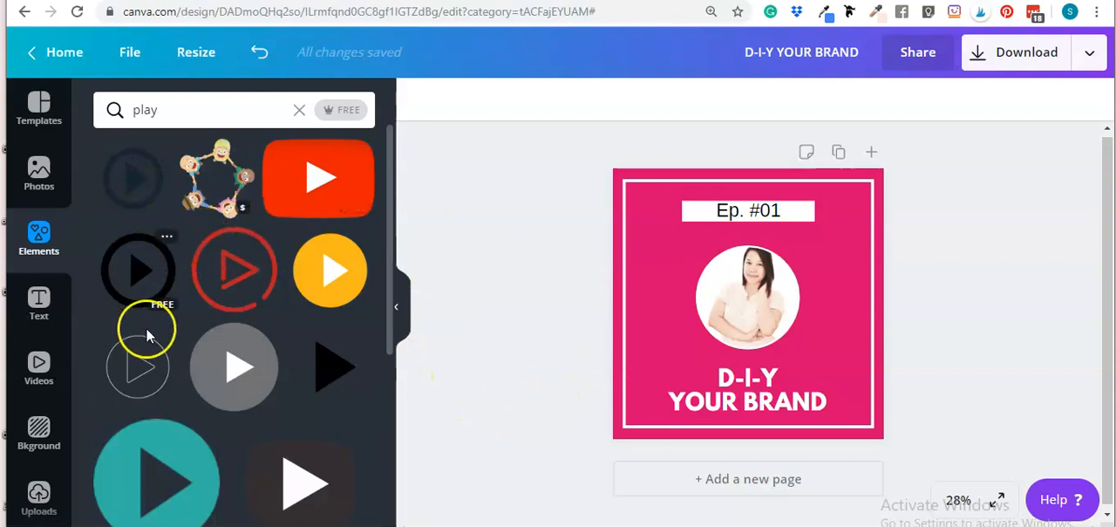
scroll(223, 403, "down", 2)
Add a teal play-button graphic, shrink it, and delete it
left_click(157, 408)
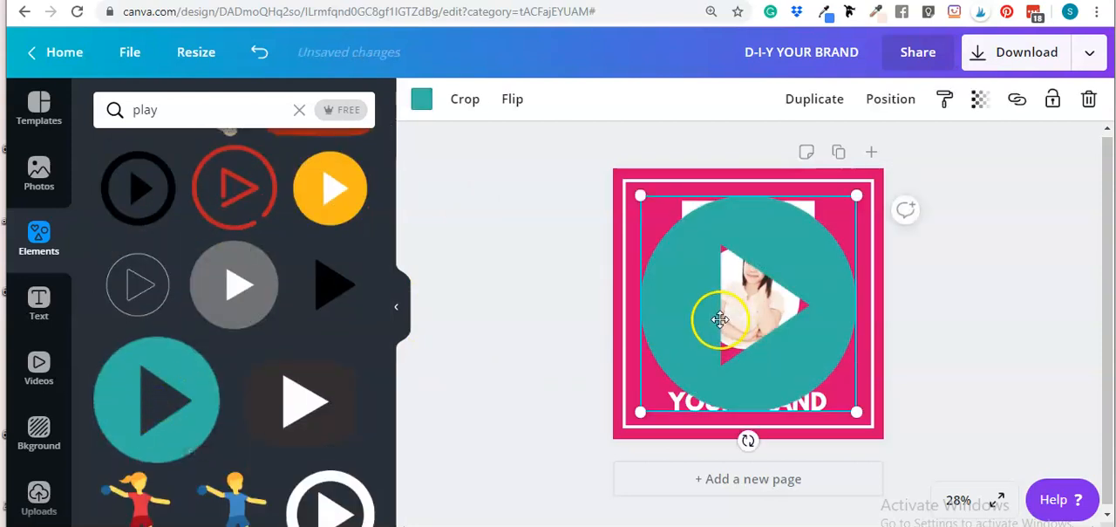
left_click_drag(646, 194, 789, 339)
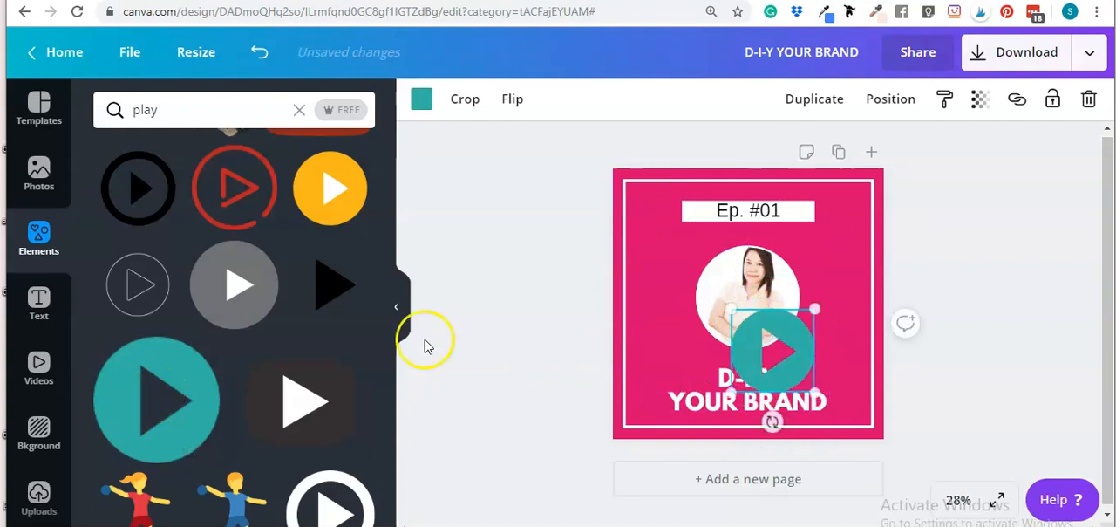
scroll(218, 349, "down", 2)
scroll(232, 336, "down", 10)
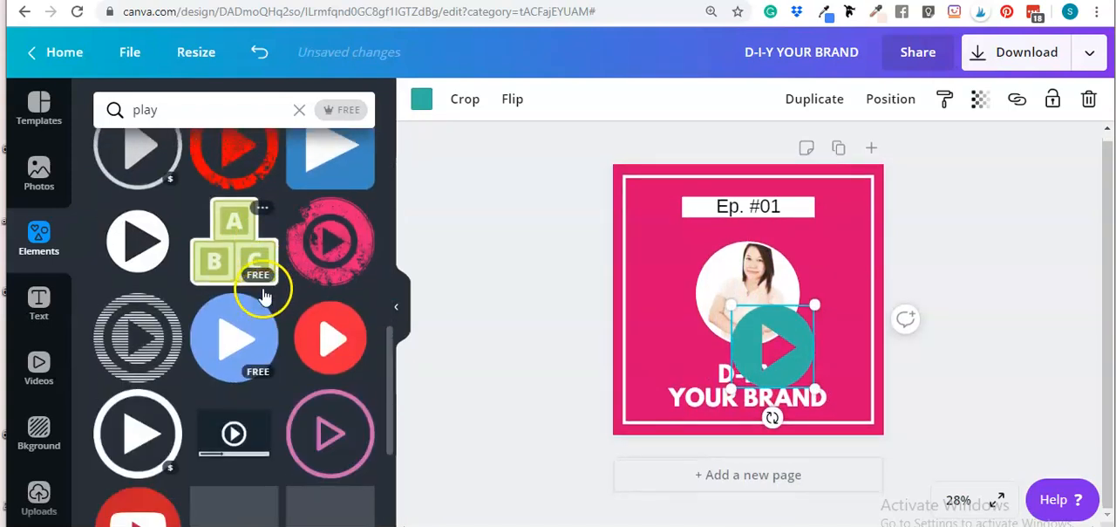
scroll(269, 279, "up", 8)
left_click_drag(815, 383, 757, 352)
left_click(1051, 308)
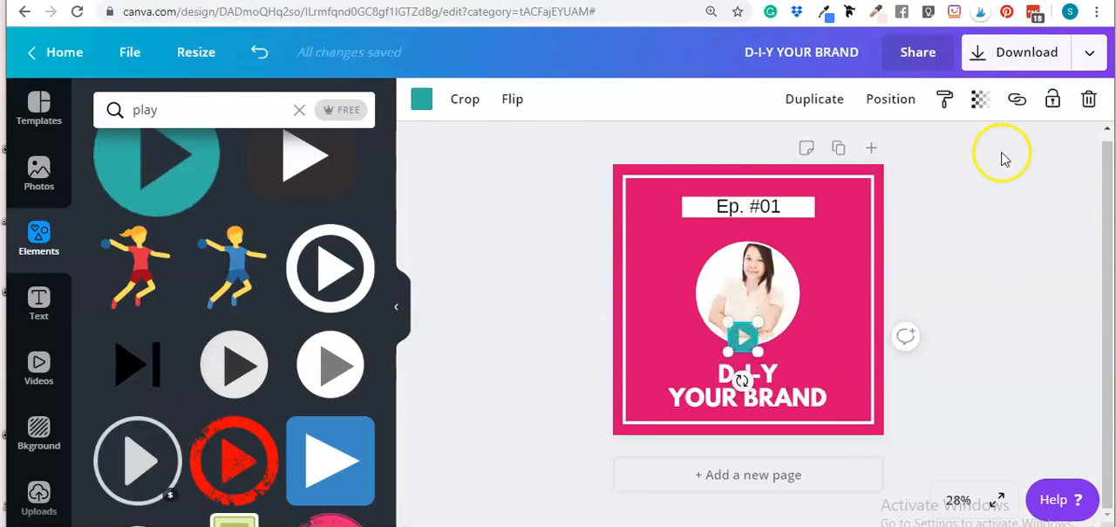
left_click(1088, 100)
Add a black circled play-button graphic and shrink it to a small icon
scroll(261, 288, "up", 3)
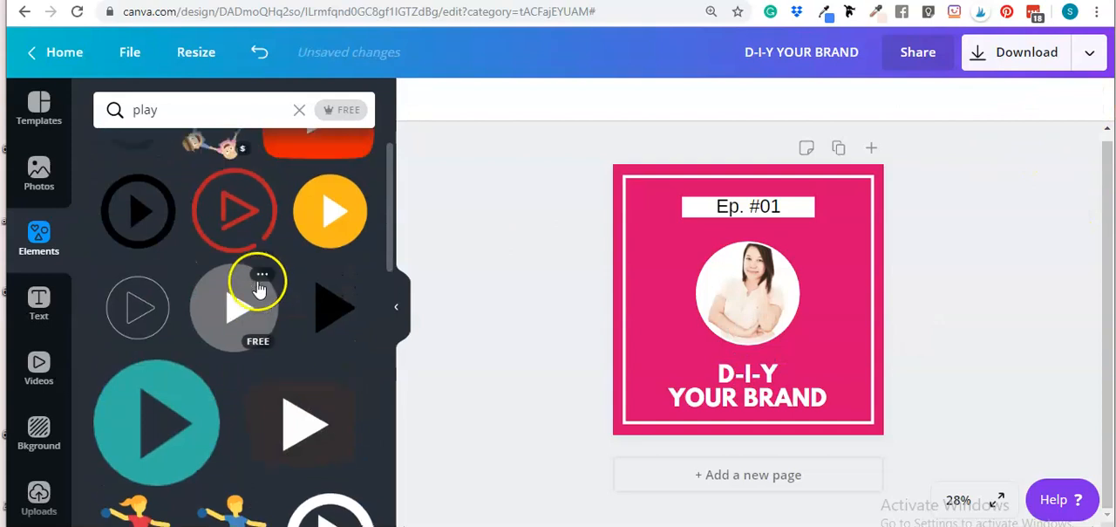
left_click(122, 270)
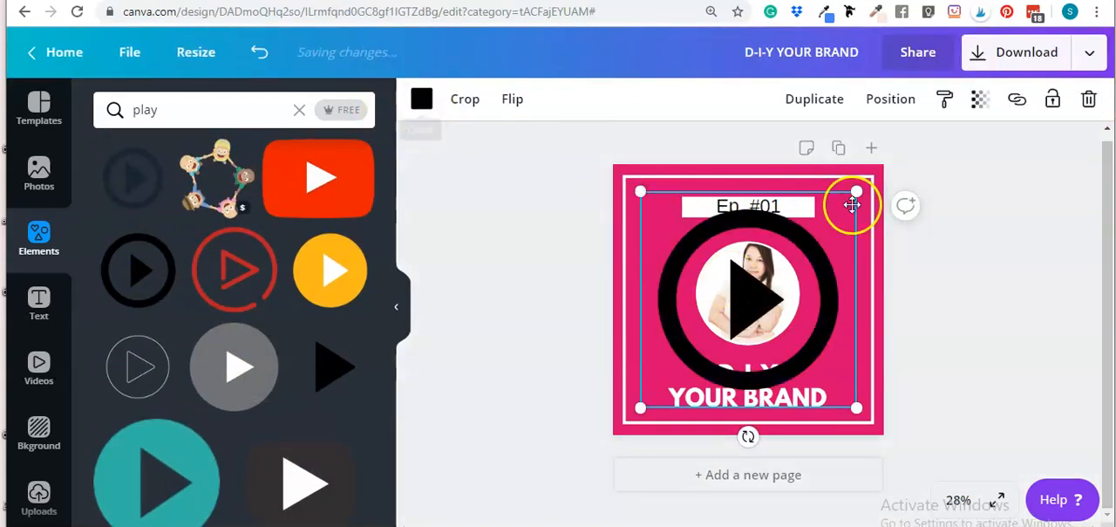
left_click_drag(819, 229, 720, 319)
left_click_drag(678, 366, 680, 335)
left_click_drag(730, 360, 694, 327)
Shift the photo slightly left and place the play button over the photo's lower-right edge
left_click_drag(761, 296, 756, 298)
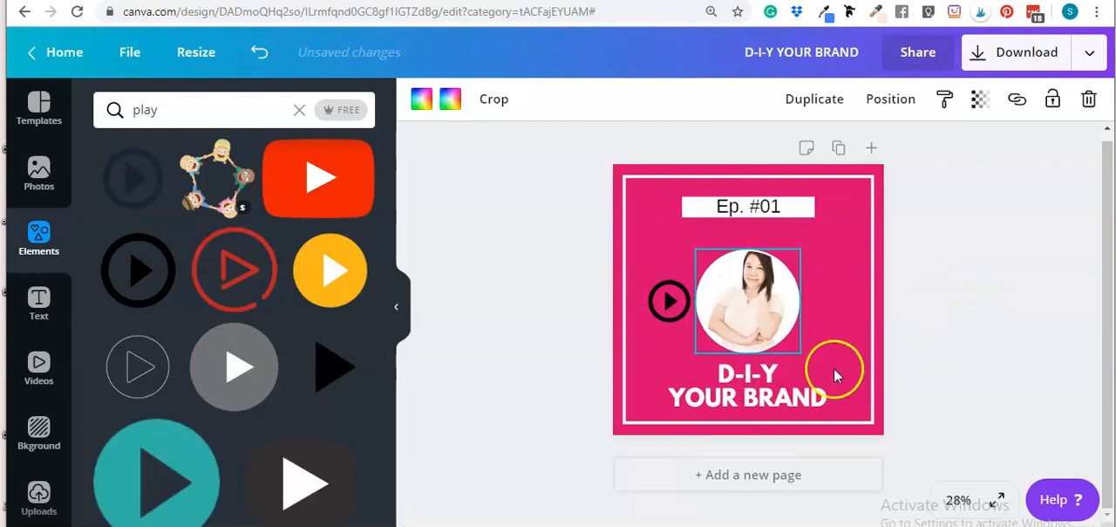
left_click_drag(670, 301, 791, 331)
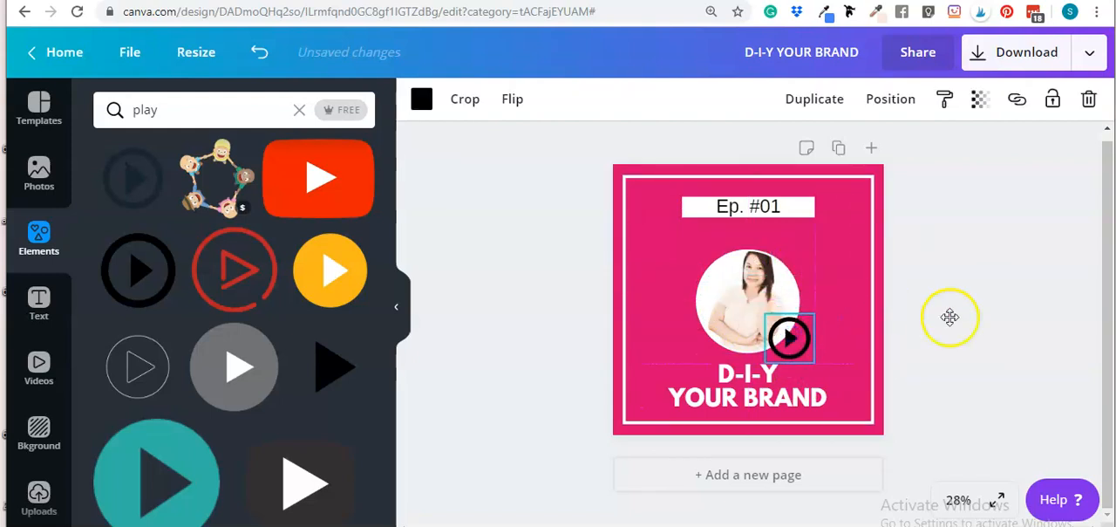
left_click(728, 279)
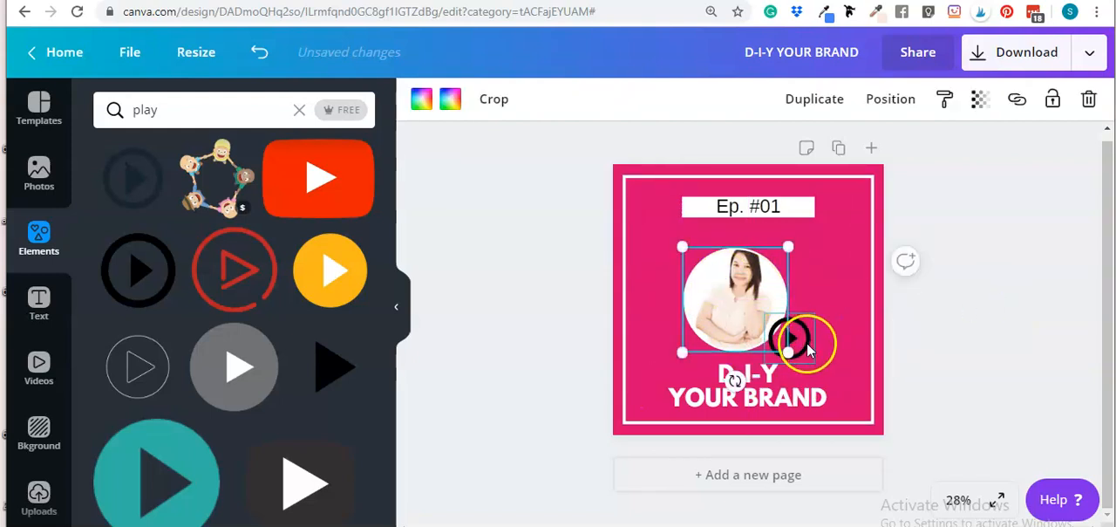
left_click_drag(809, 349, 789, 328)
left_click(975, 340)
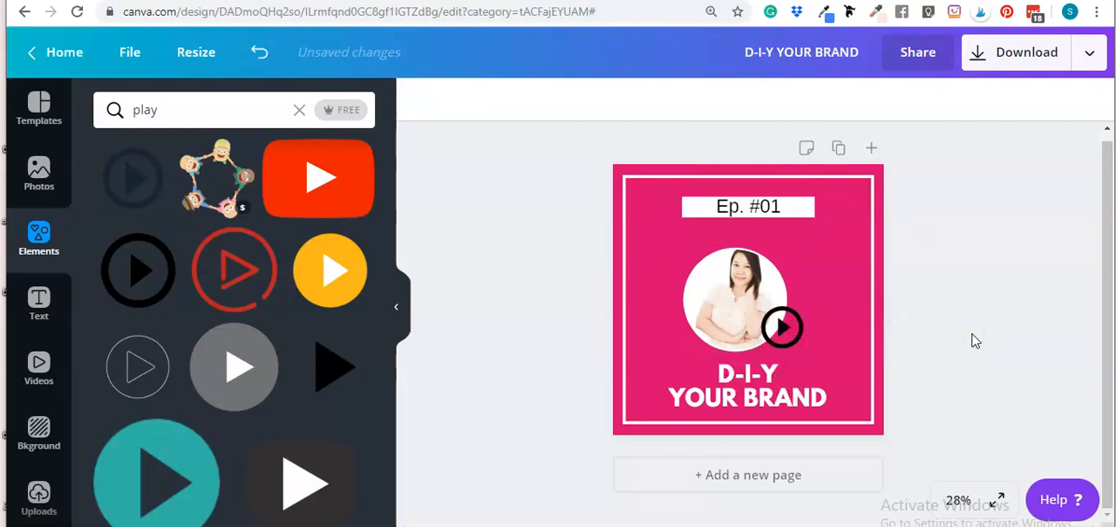
Select the play-button icon on the photo and delete it
left_click(746, 297)
left_click(972, 248)
left_click(783, 325)
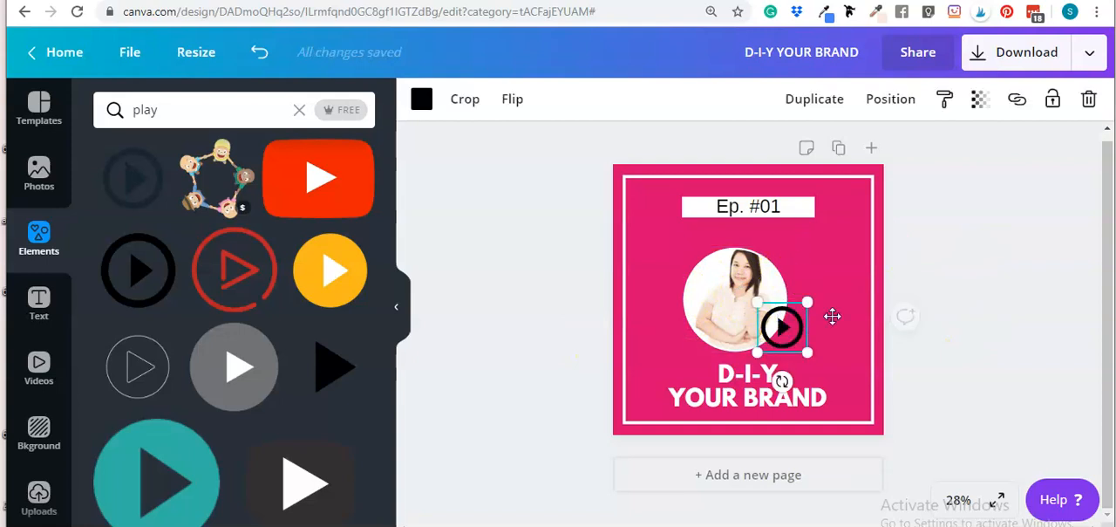
left_click(1089, 98)
Reposition the circular photo and the D-I-Y YOUR BRAND heading so both sit centred in the frame
left_click_drag(738, 309, 750, 307)
left_click(990, 307)
left_click(767, 391)
left_click_drag(766, 391, 773, 387)
left_click(992, 352)
mouse_move(748, 349)
left_mouse_down()
mouse_move(753, 338)
mouse_move(736, 342)
left_mouse_up()
left_click_drag(790, 400, 792, 392)
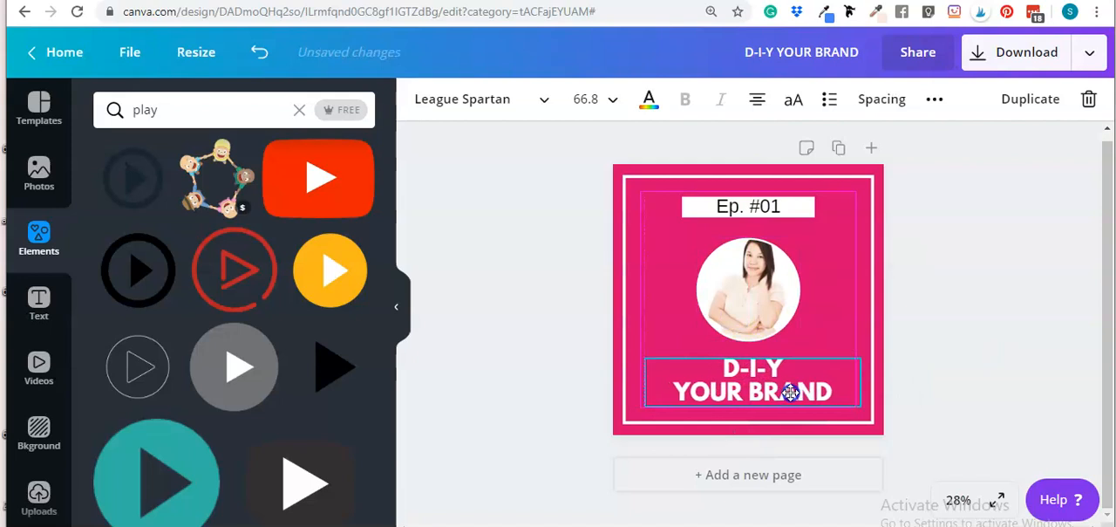
left_click(981, 357)
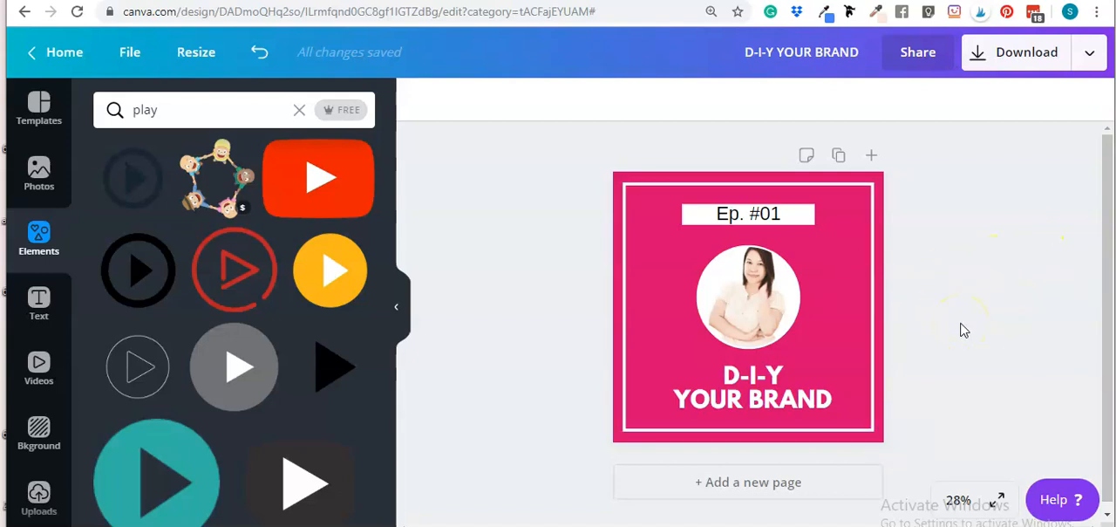
Duplicate the page and change the copy's episode label to Ep. #02
left_click(838, 155)
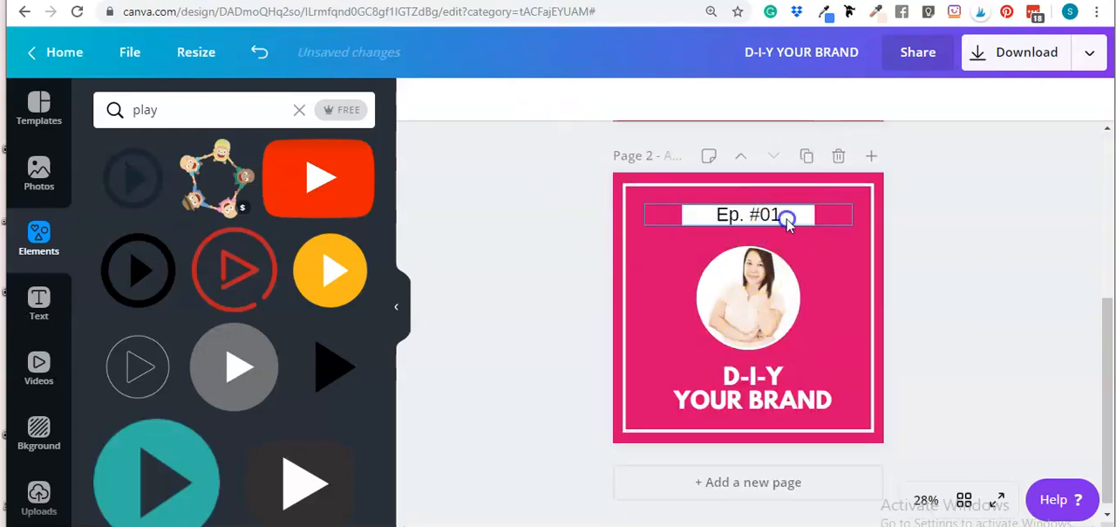
double_click(786, 218)
left_click(787, 218)
key("BackSpace")
key("BackSpace")
type("02")
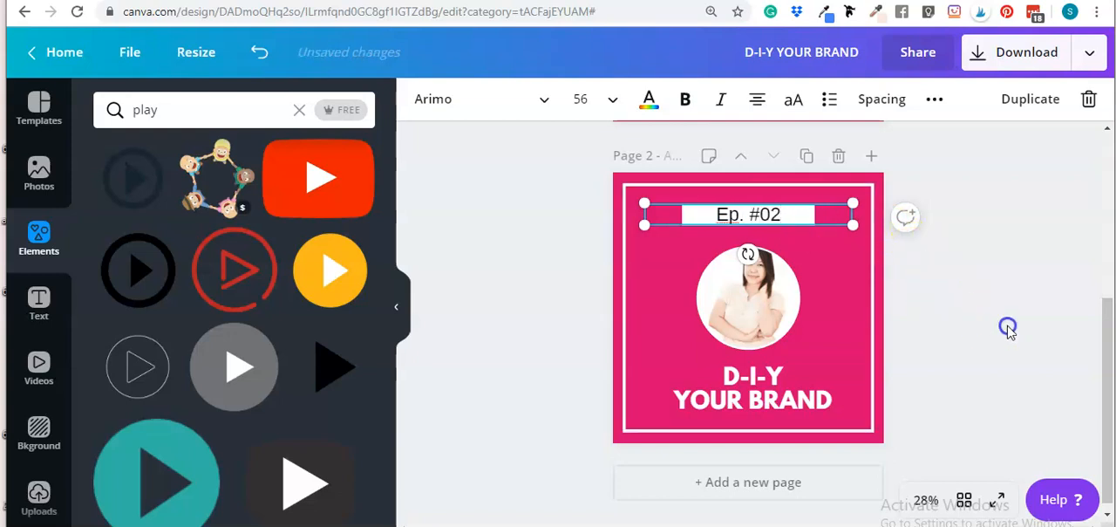
Select the circular photo on the second page
left_click(724, 314)
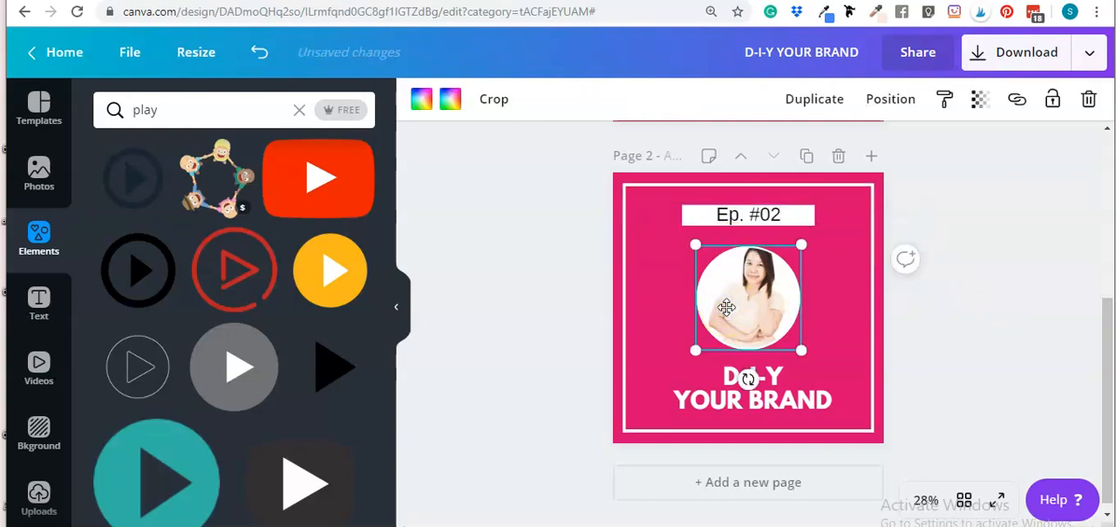